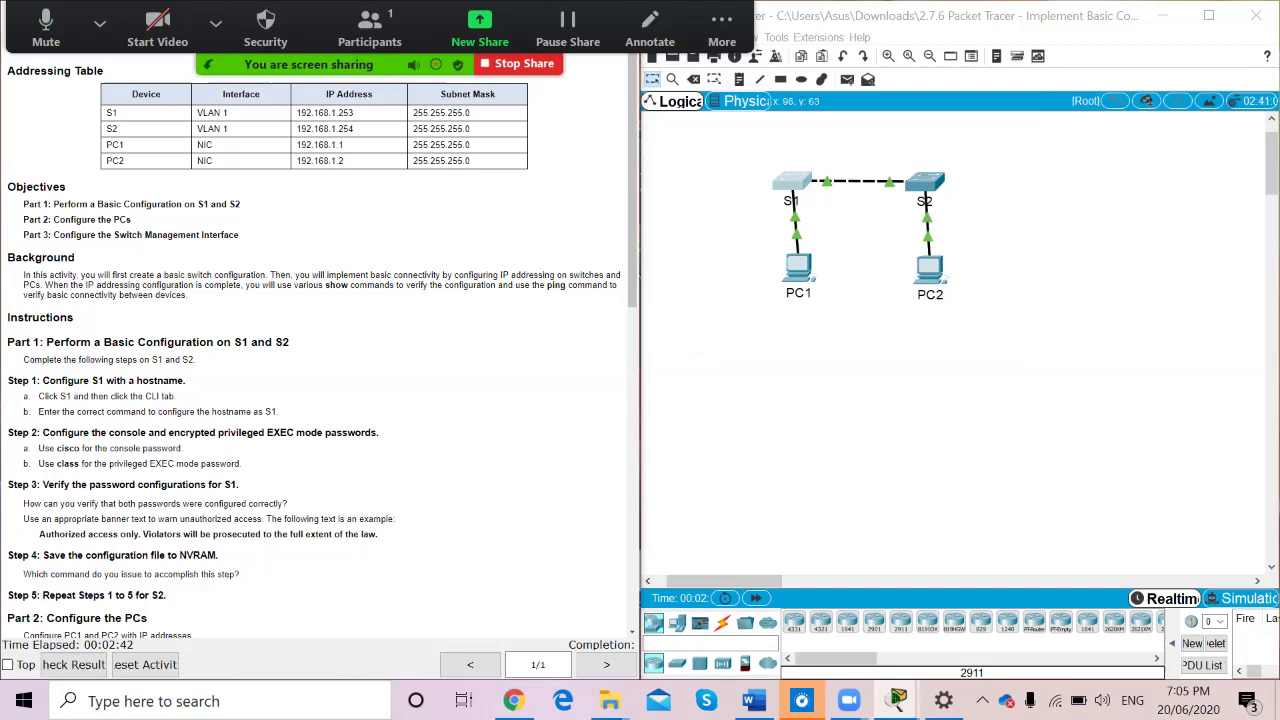
Open S1's CLI and reach global configuration mode with enable and config t, entering hostname S1
scroll(322, 346, "down", 3)
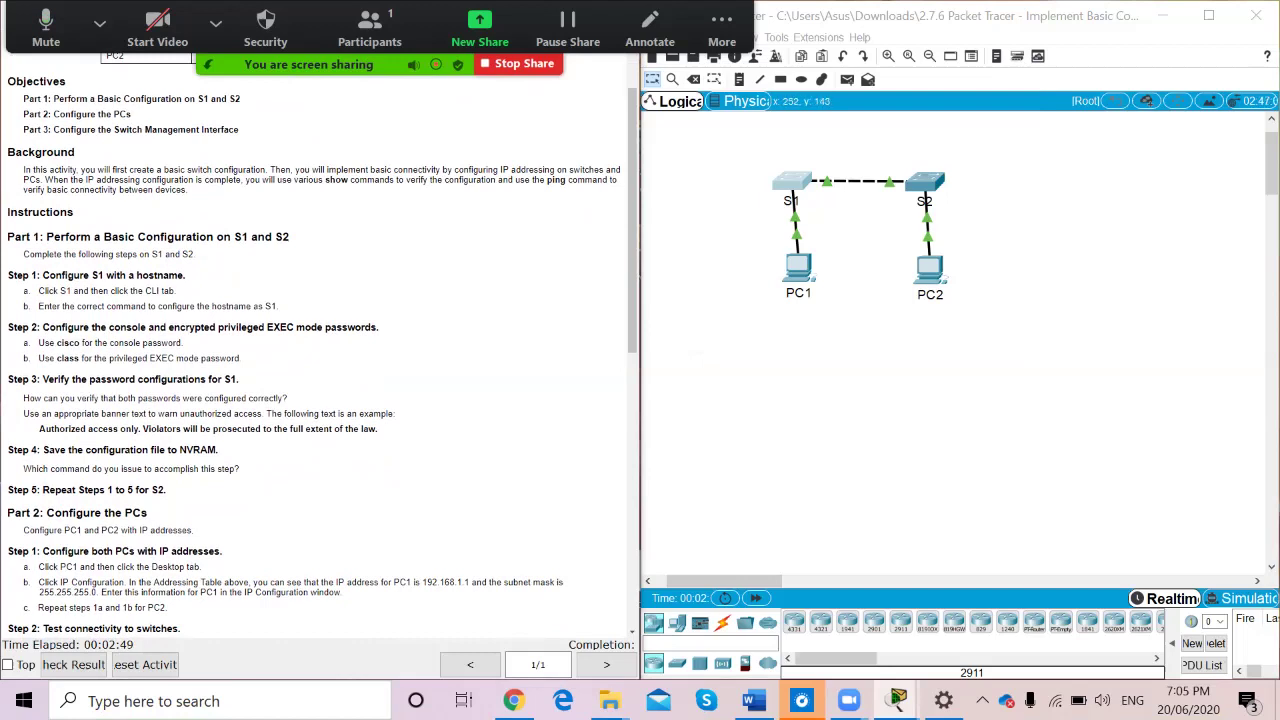
left_click(792, 181)
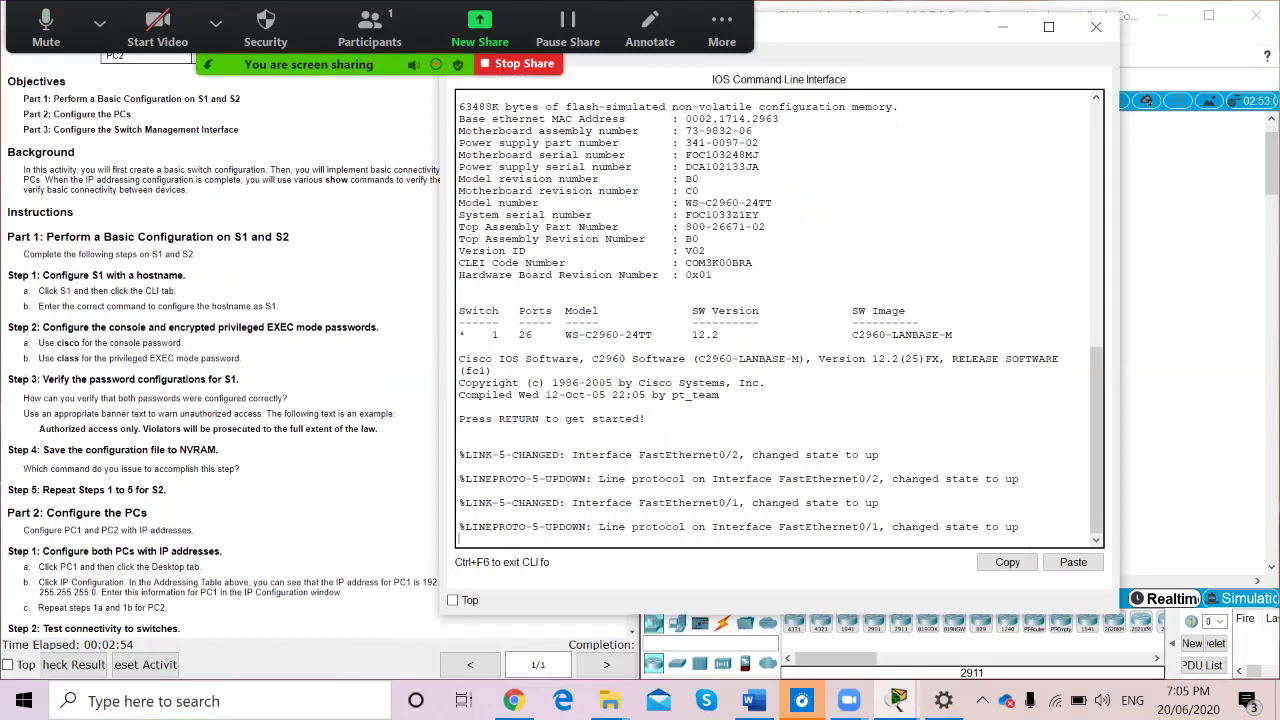
key("Return")
type("enable")
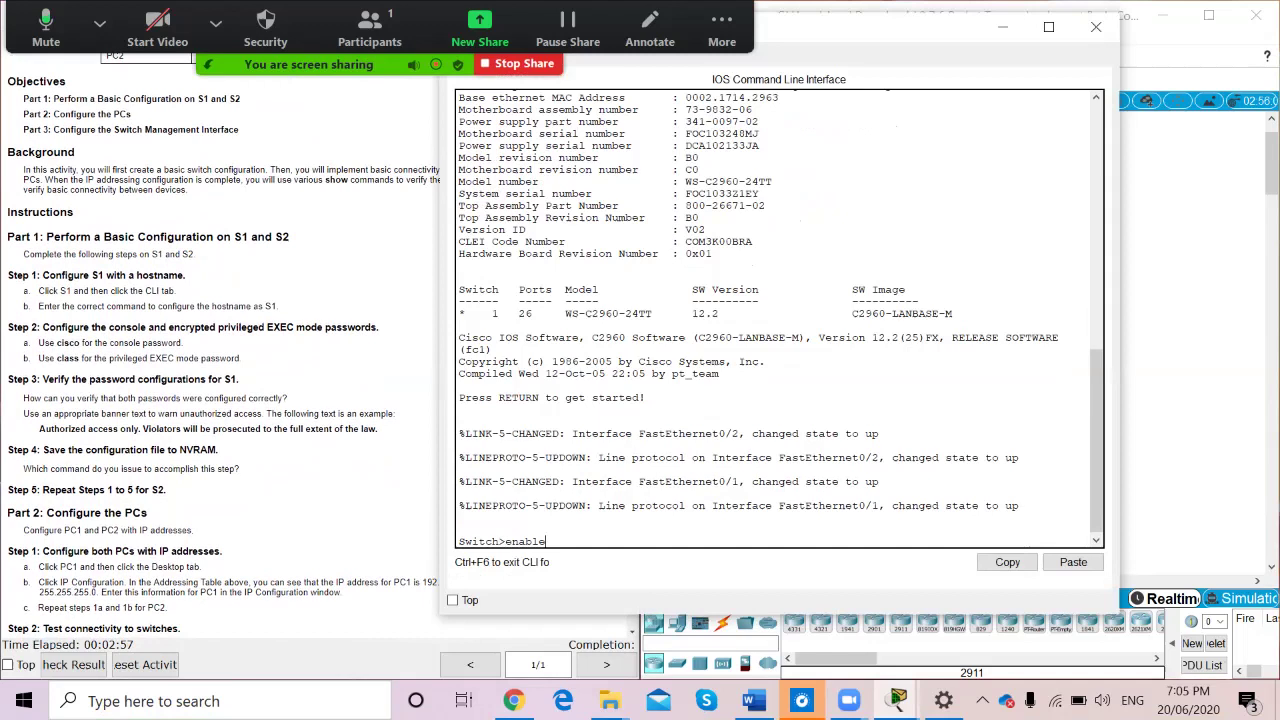
key("Return")
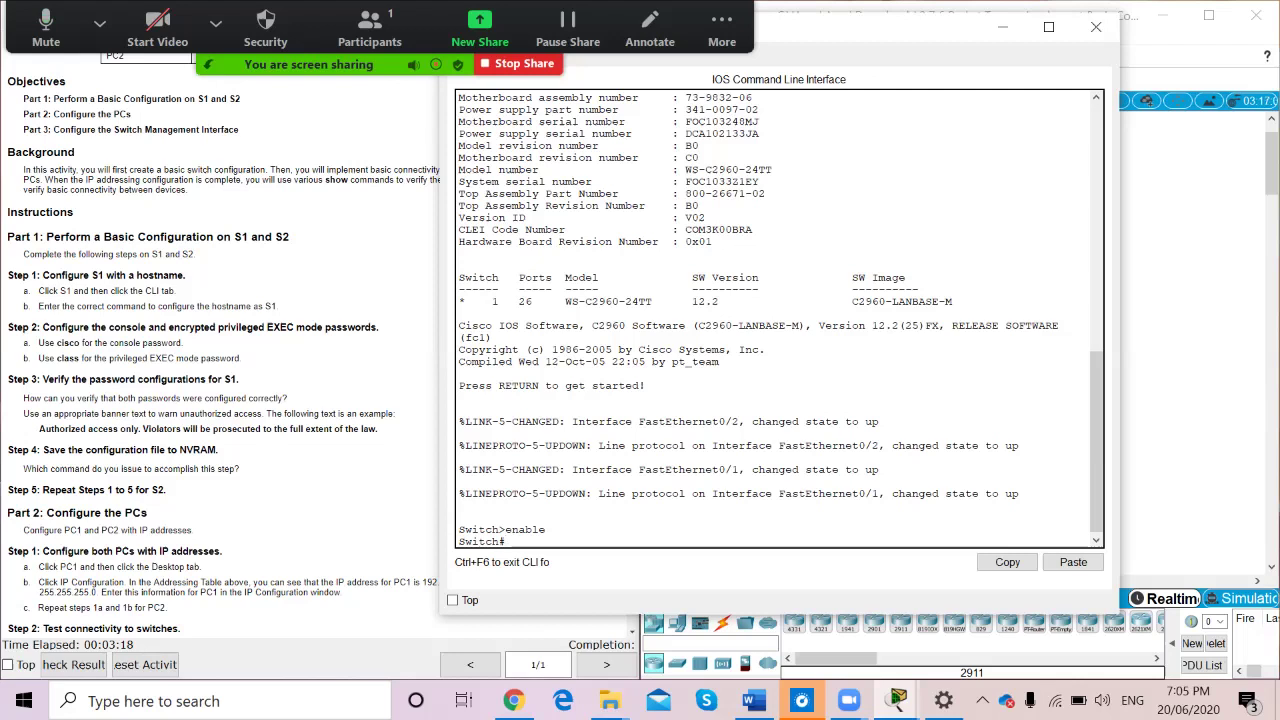
type("onfig t")
key("Return")
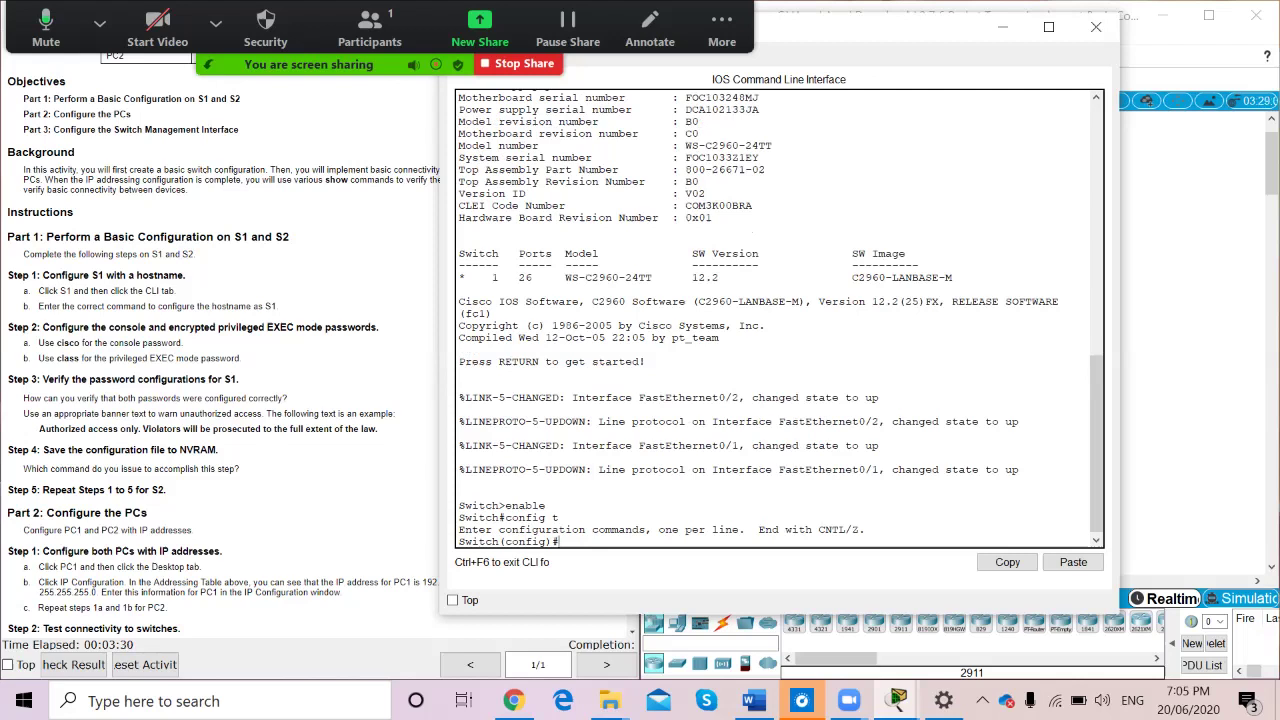
type("hostname S1")
Apply hostname S1 and set console line 0's password to cisco
key("Return")
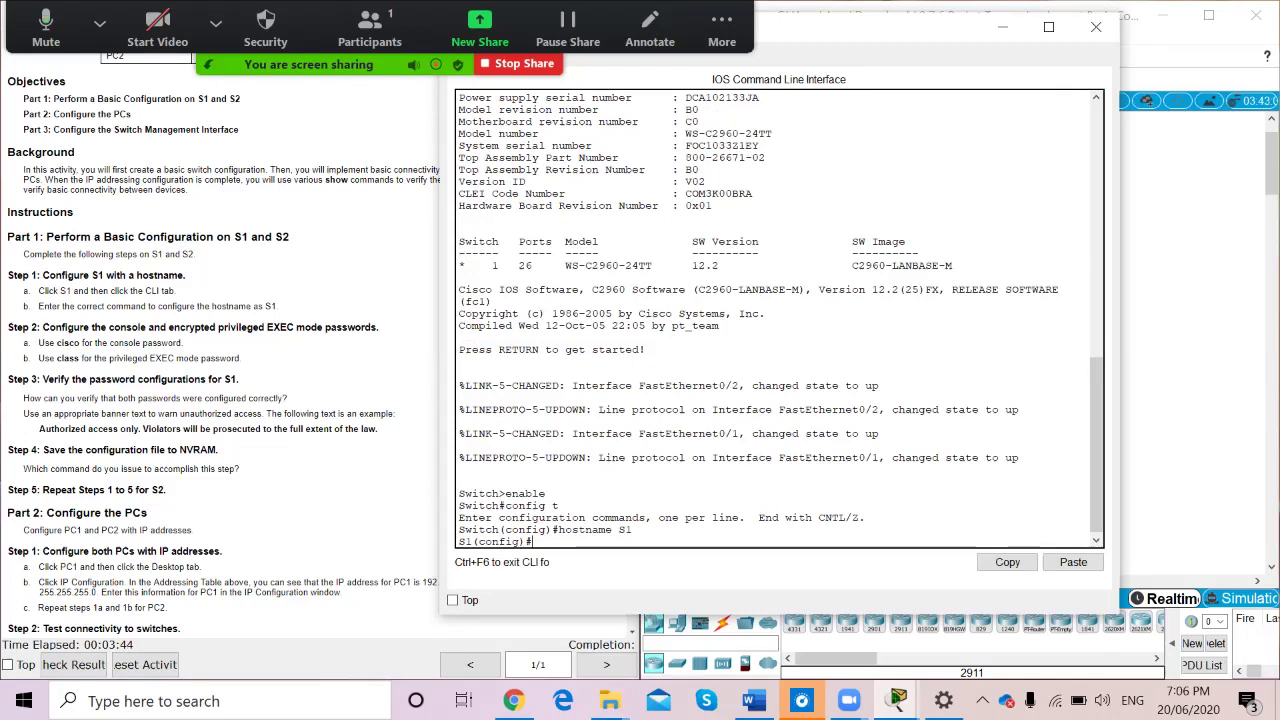
type("line console 0")
key("Return")
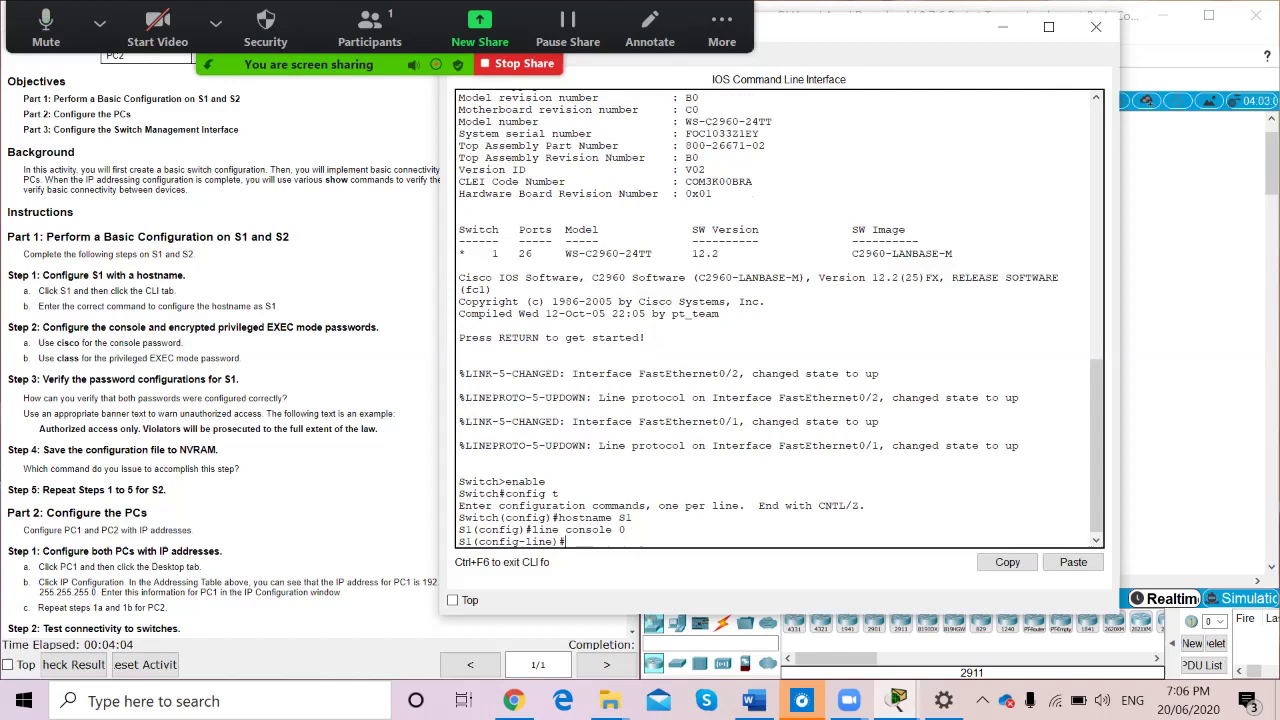
type("password cisco")
key("Return")
type("login")
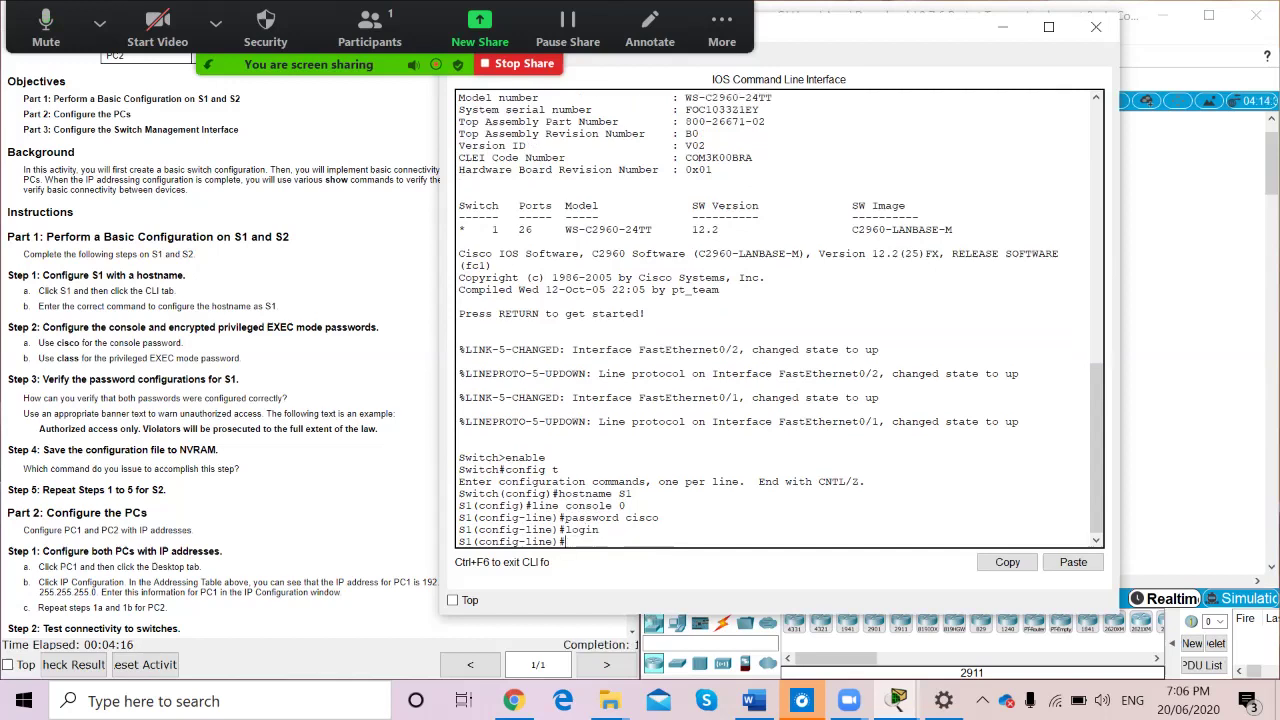
key("Return")
type("enable secret class")
key("Return")
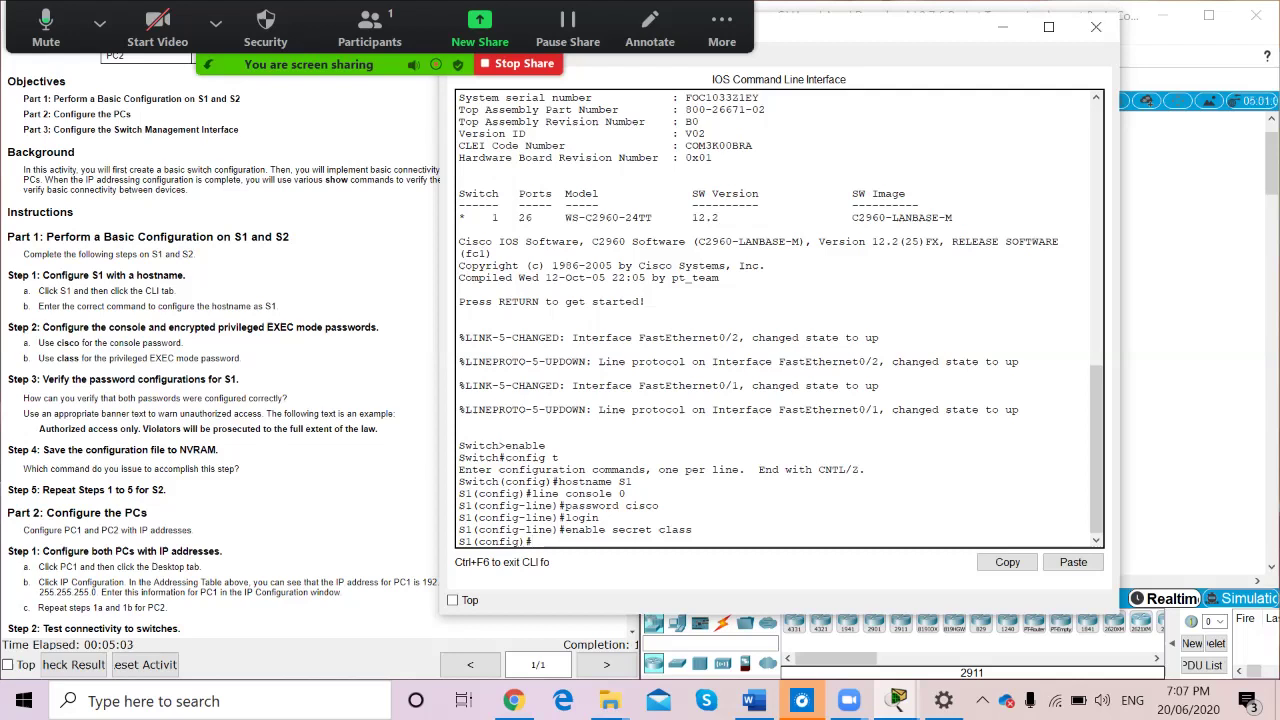
Return to privileged EXEC with end and list the running configuration with show run
type("end")
key("Return")
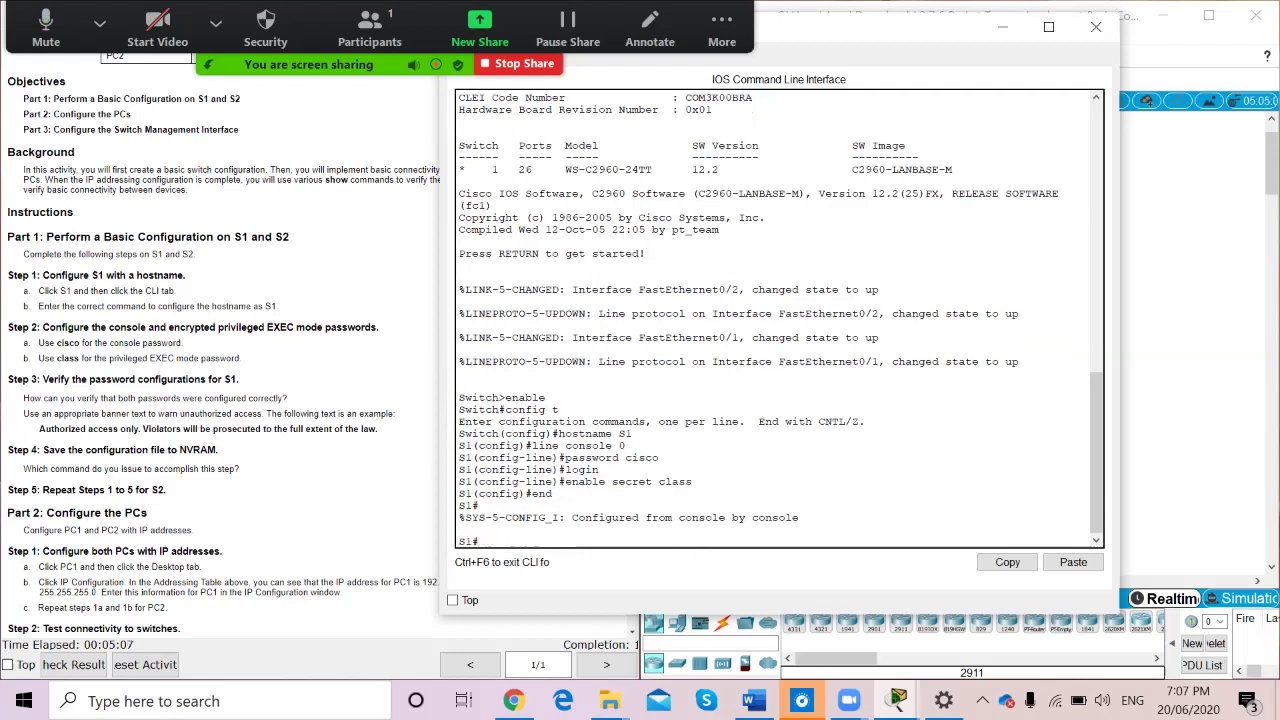
type("show run")
key("Return")
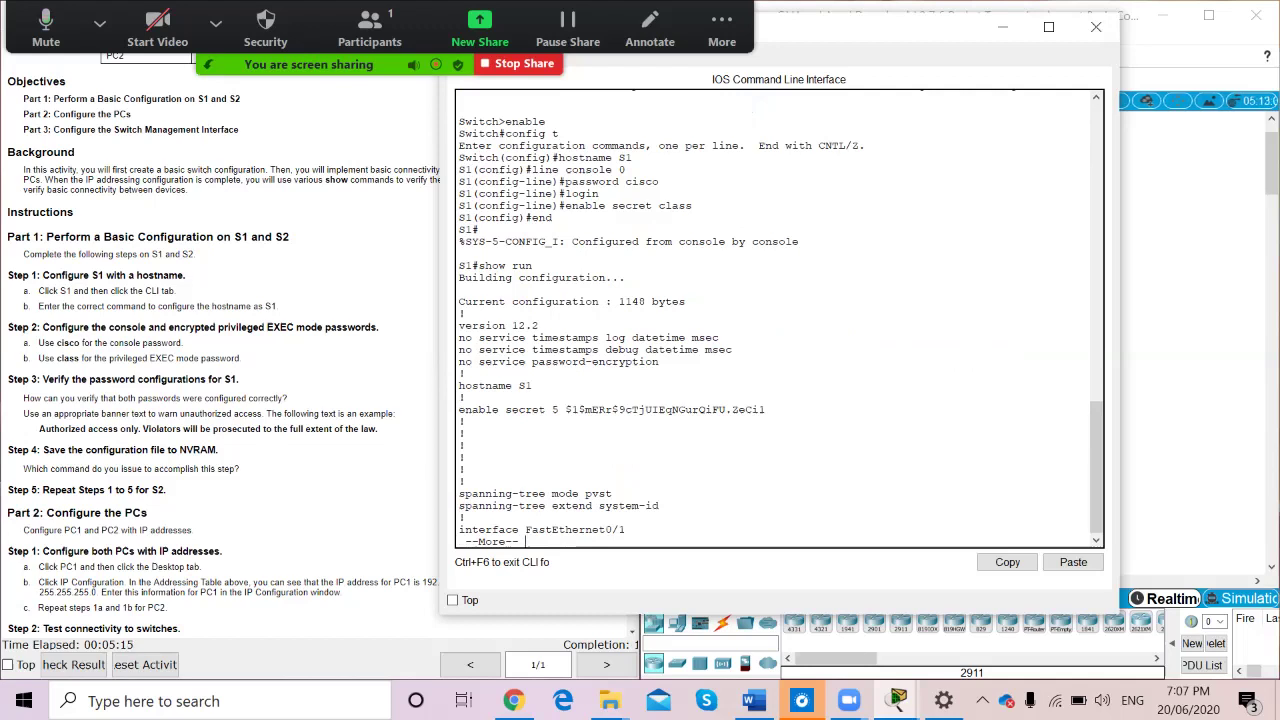
Page through S1's show run output until the prompt returns
key("space")
key("space")
key("space")
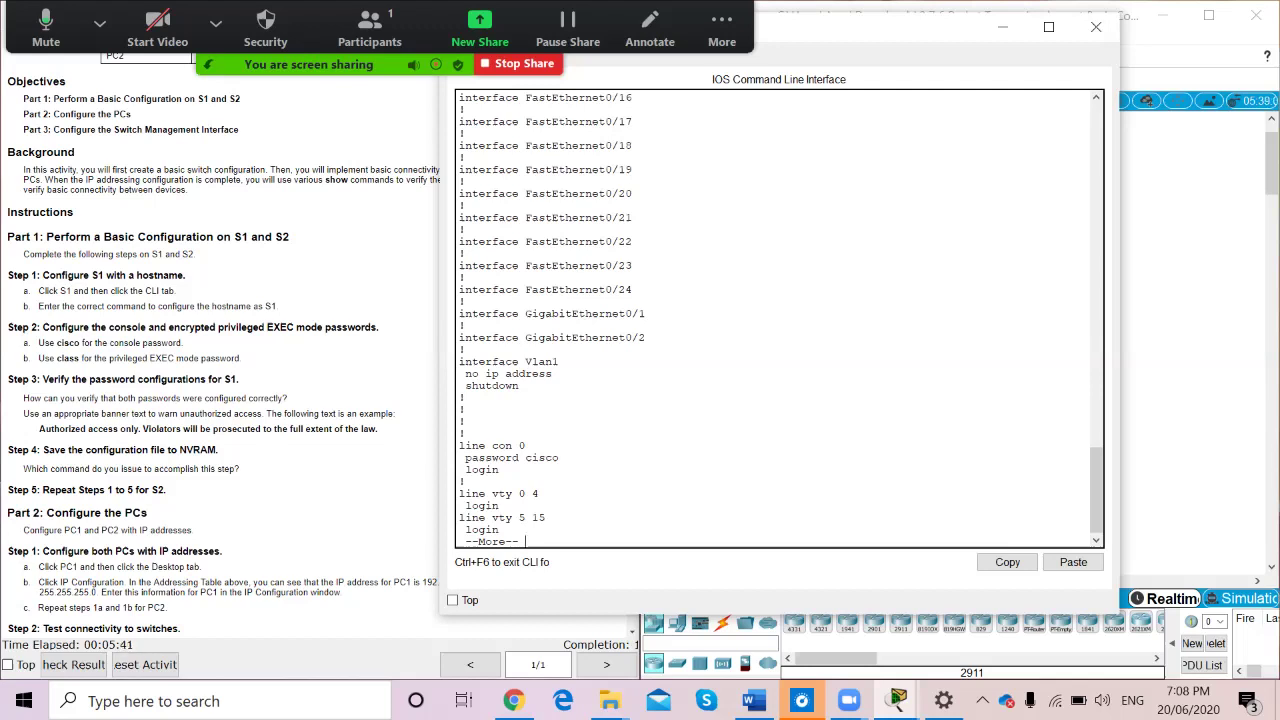
key("space")
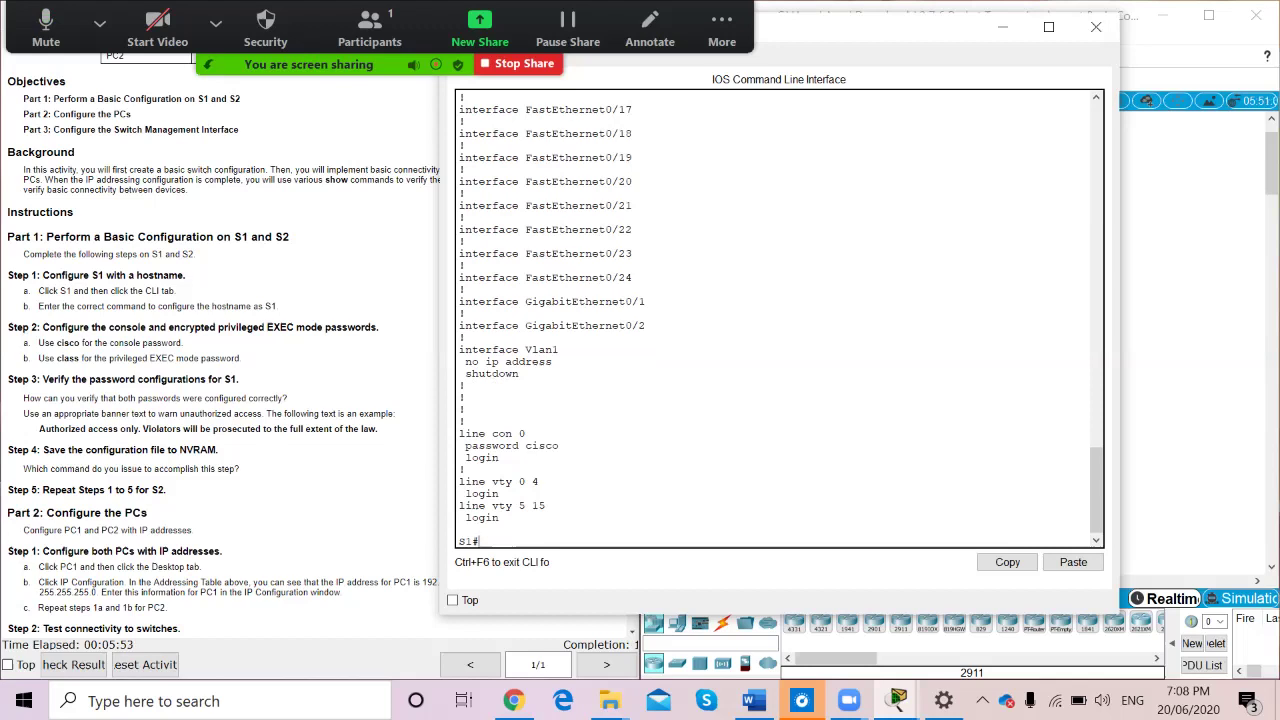
Set S1's MOTD banner to 'Authorised access only. Violators will be prosecuted to the full extent of the law'
type("config t")
key("Return")
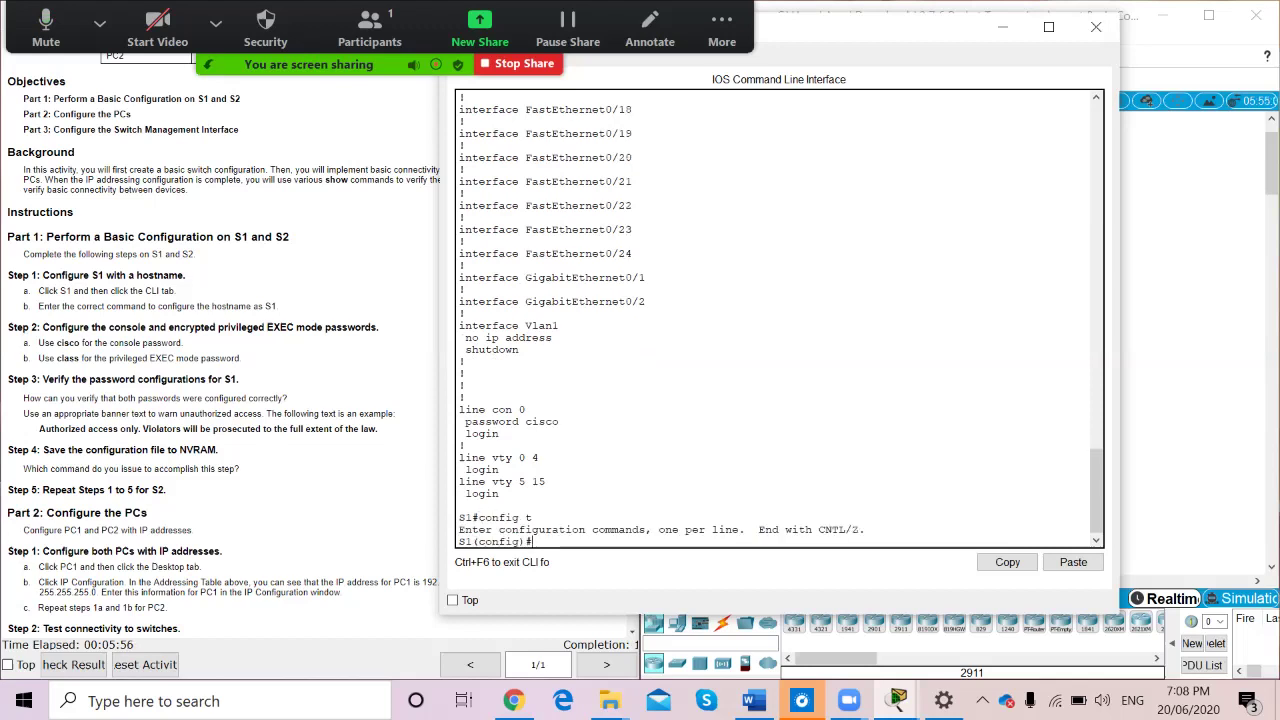
type("banner motd")
type("\"\"")
type("Autho")
type("ries")
key("BackSpace")
key("BackSpace")
type("sed ")
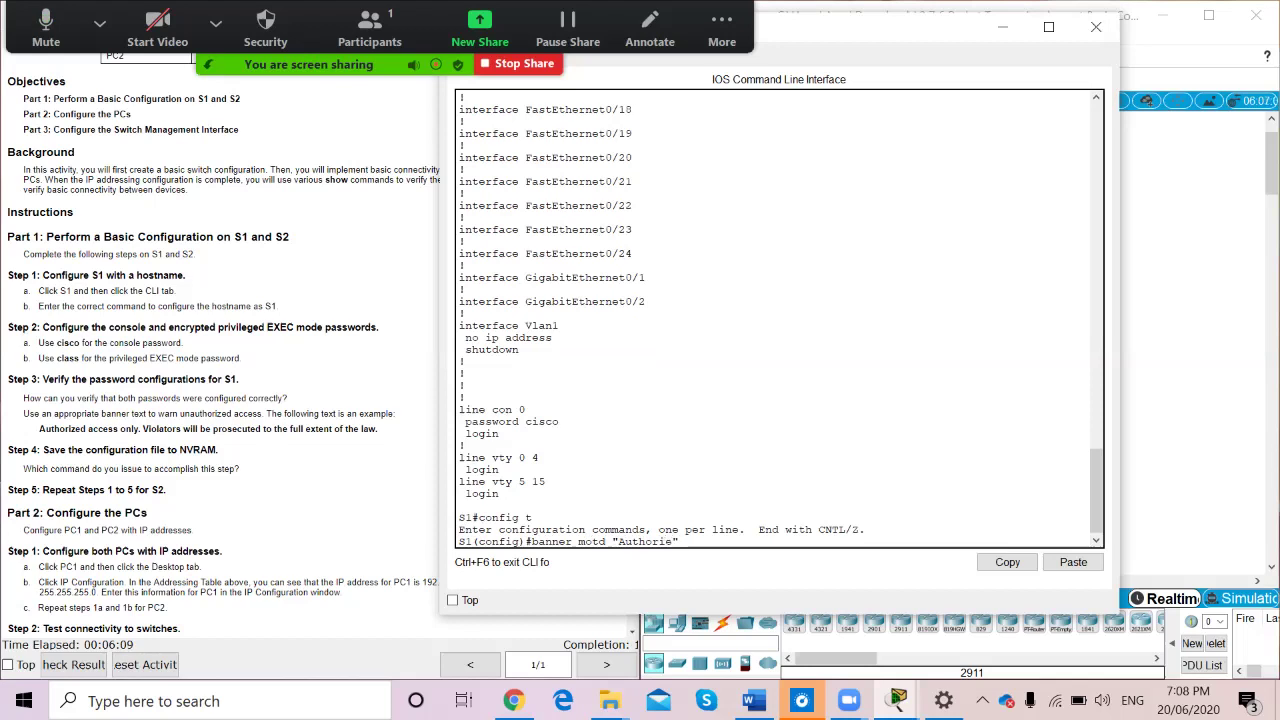
type("access only.\"")
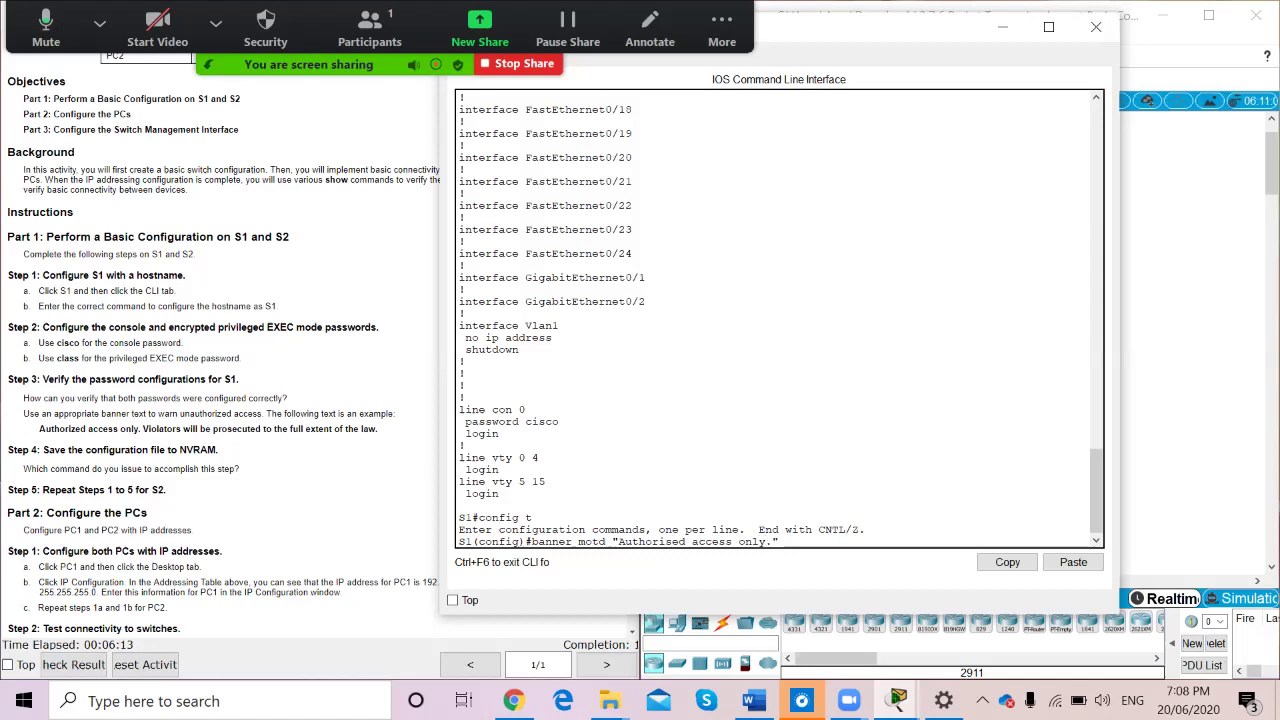
type("Violate")
key("BackSpace")
type("ors will be")
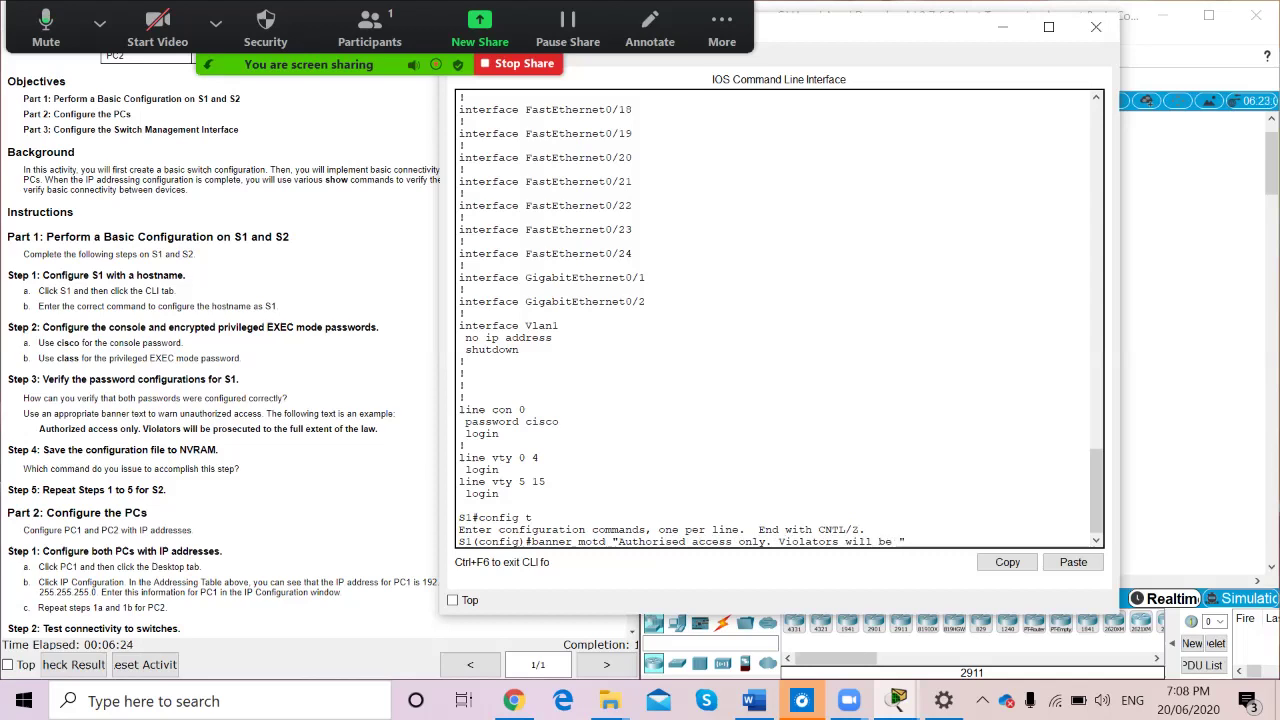
type(" pr")
type("o")
type("secuted ")
type("to ")
type("the full")
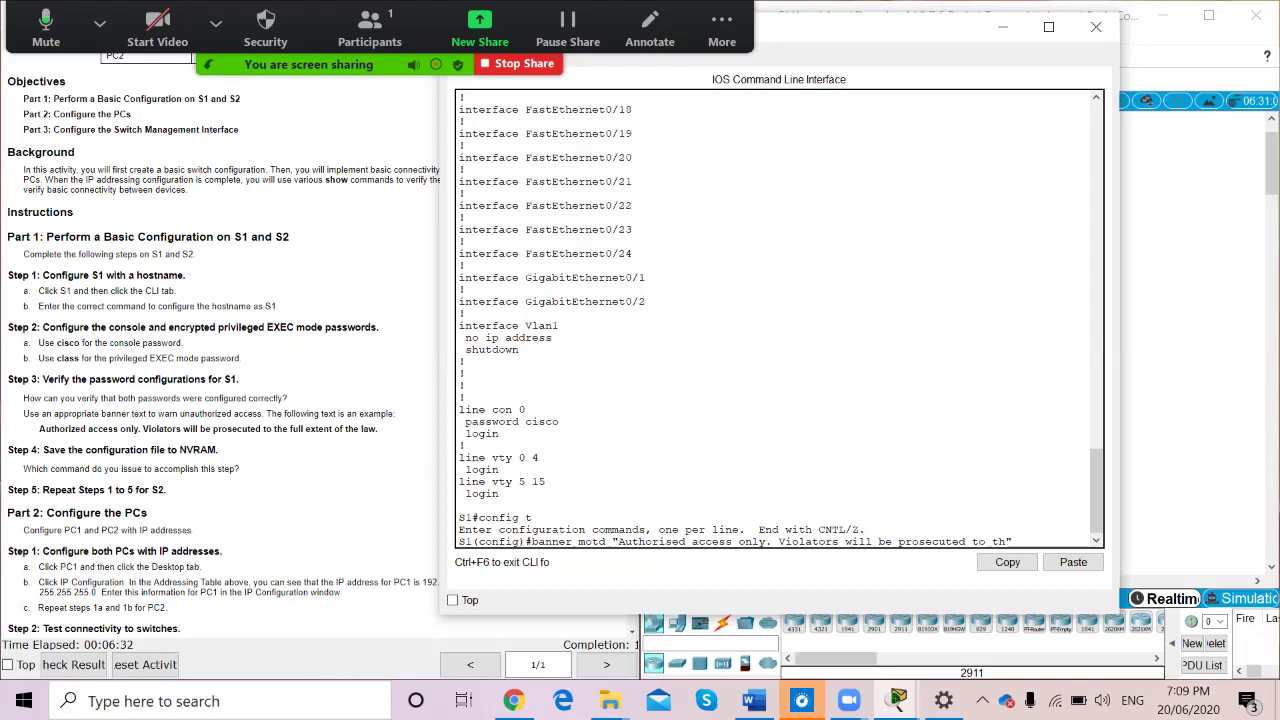
type(" extent")
type(" of the")
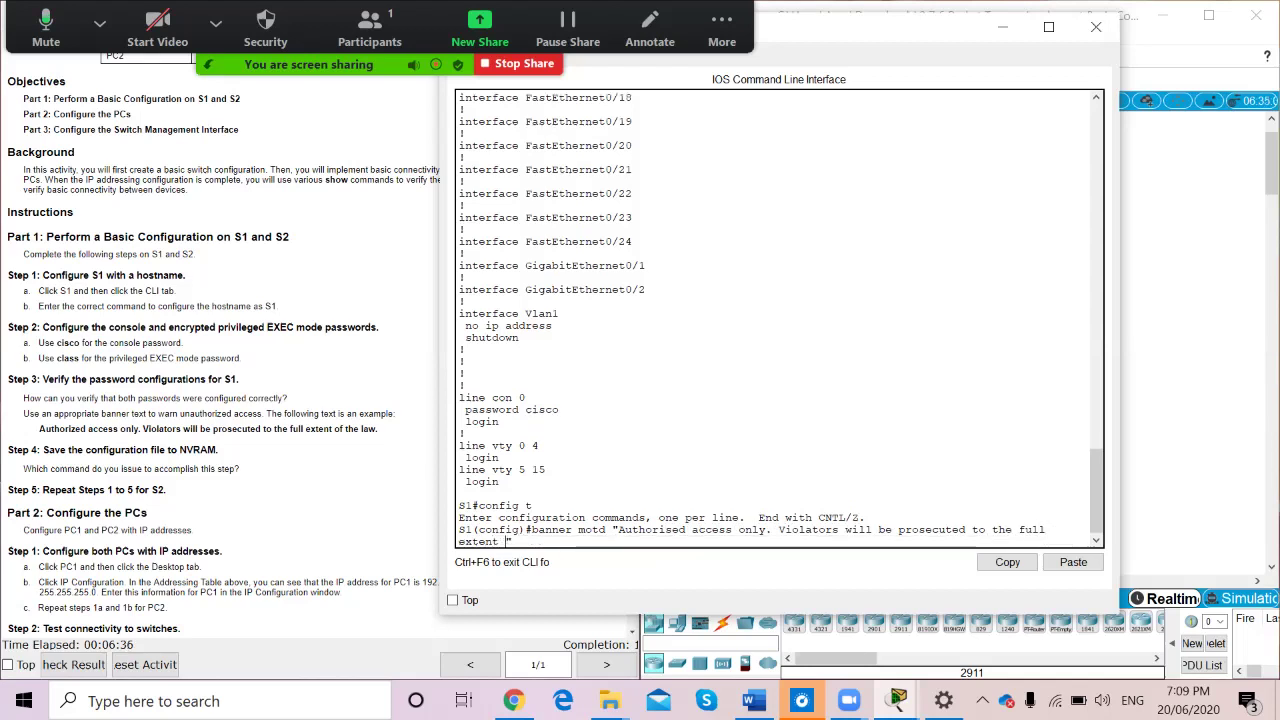
type(" law")
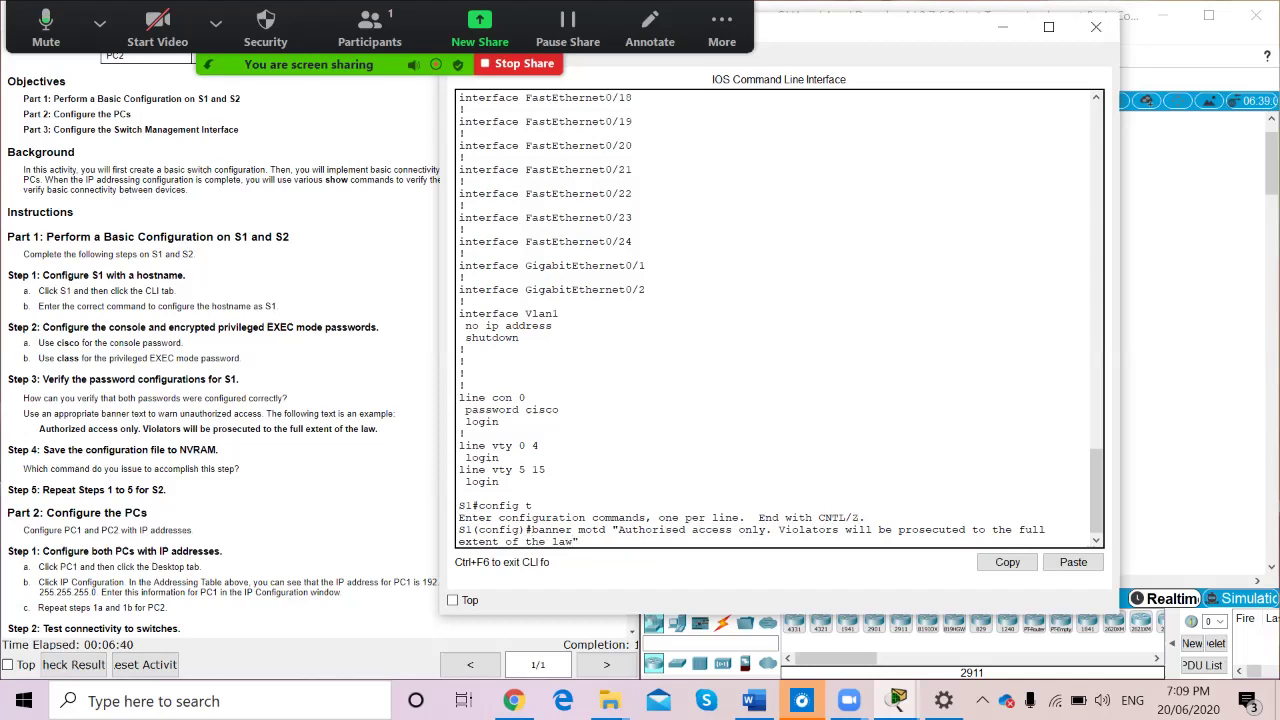
key("Return")
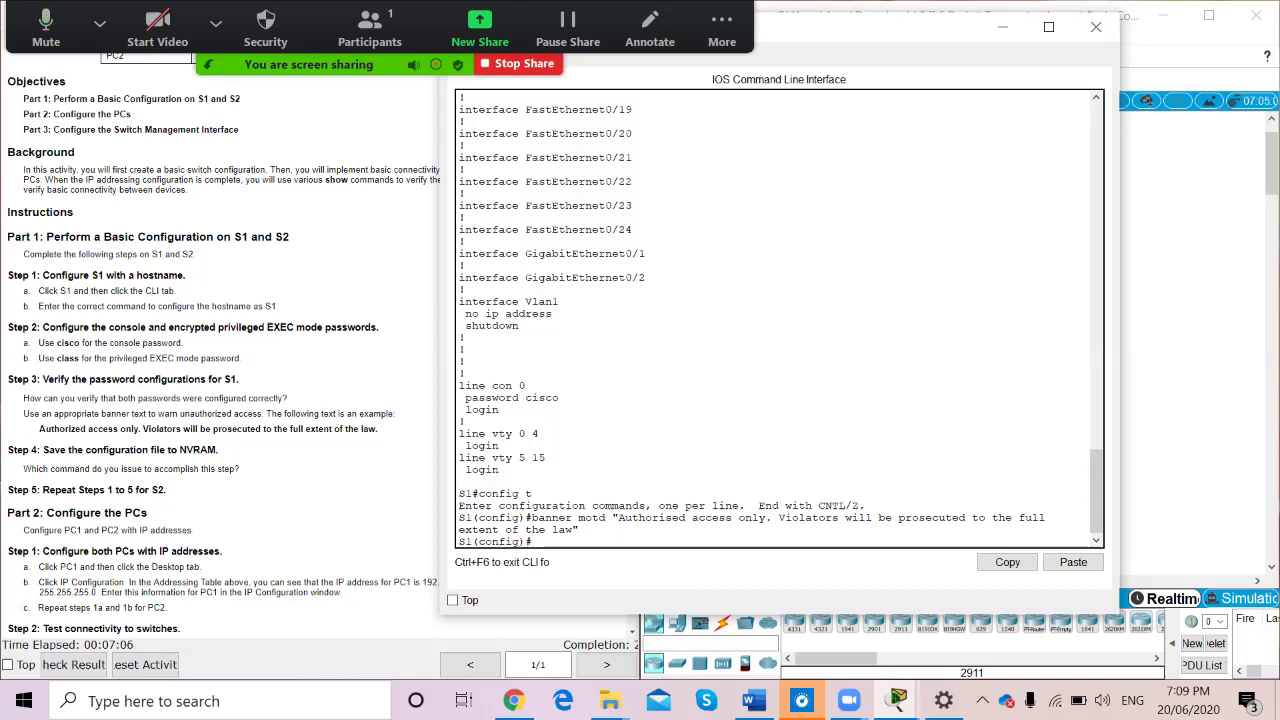
type("exit")
key("Return")
key("Return")
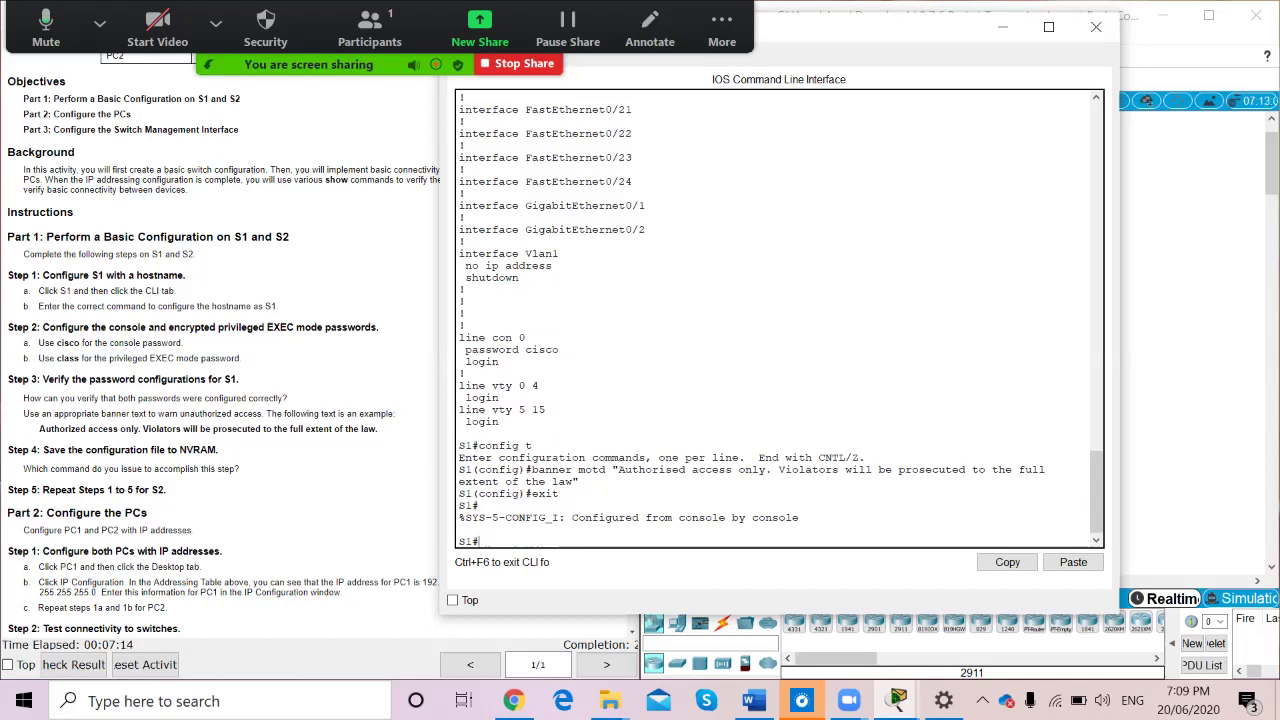
Copy S1's running-config to startup-config, accepting the default destination filename
type("copy running-config startup-config")
key("Return")
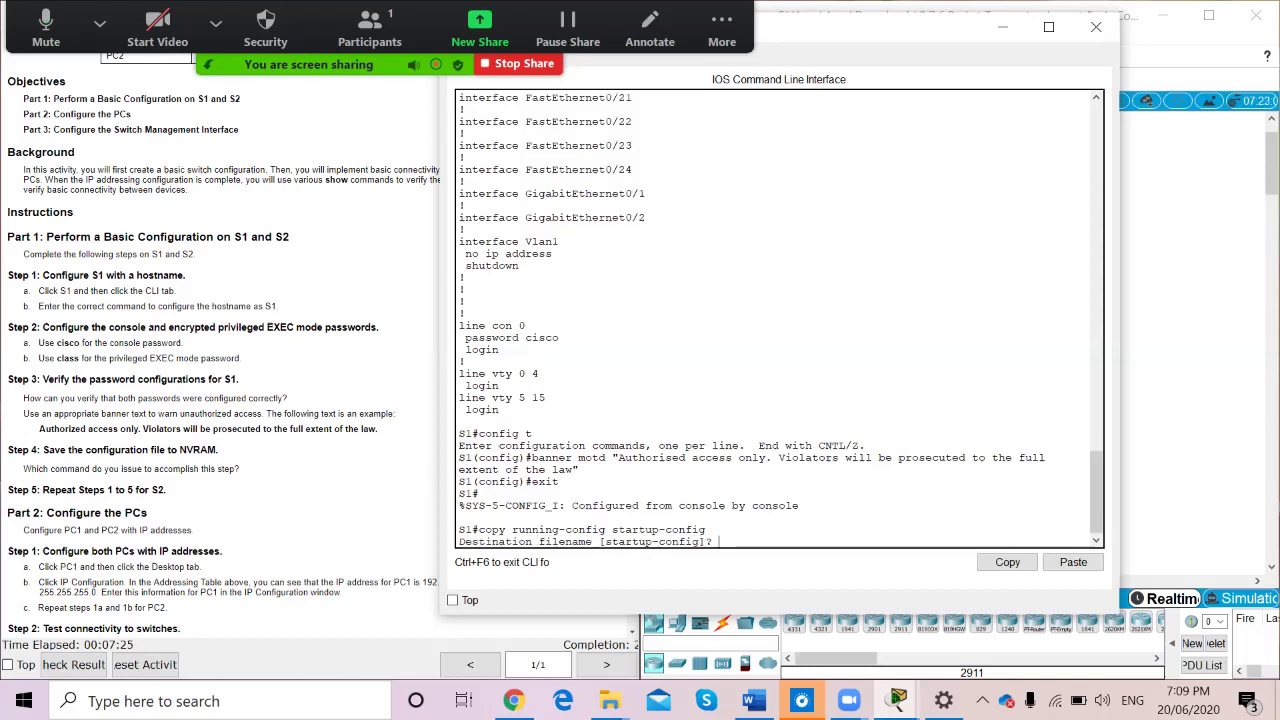
key("Return")
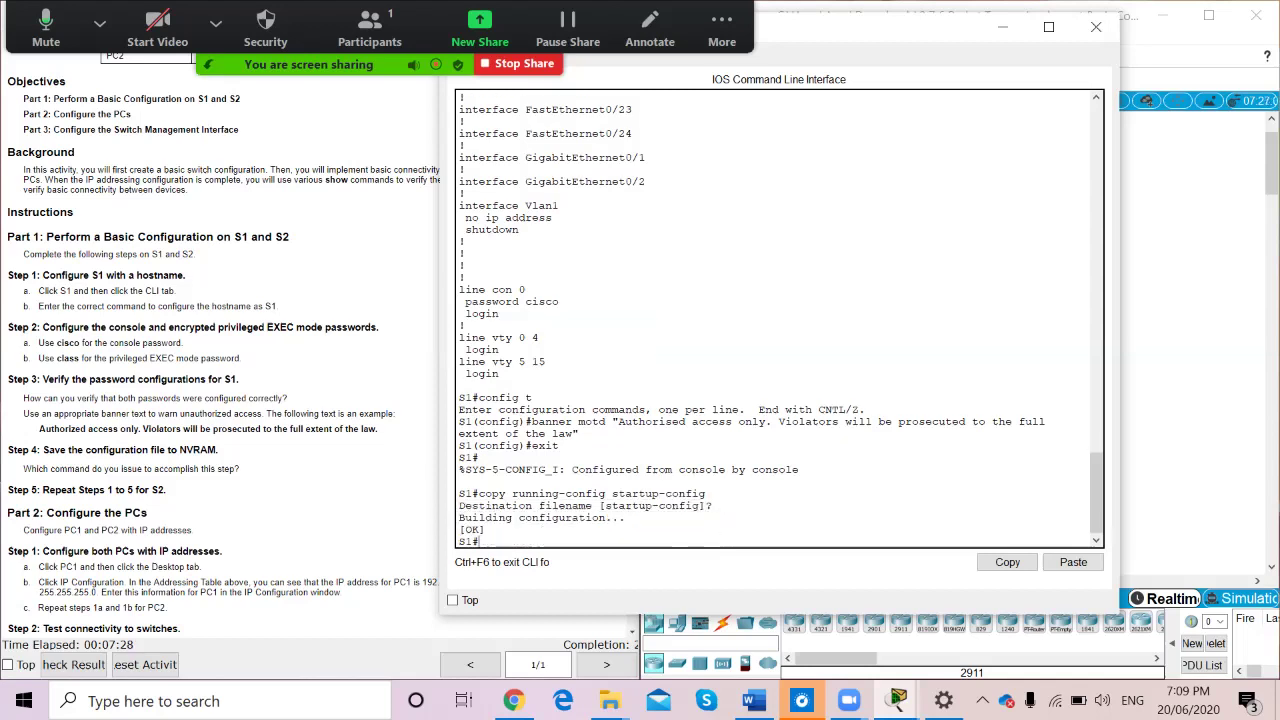
scroll(220, 350, "down", 1)
scroll(220, 350, "up", 1)
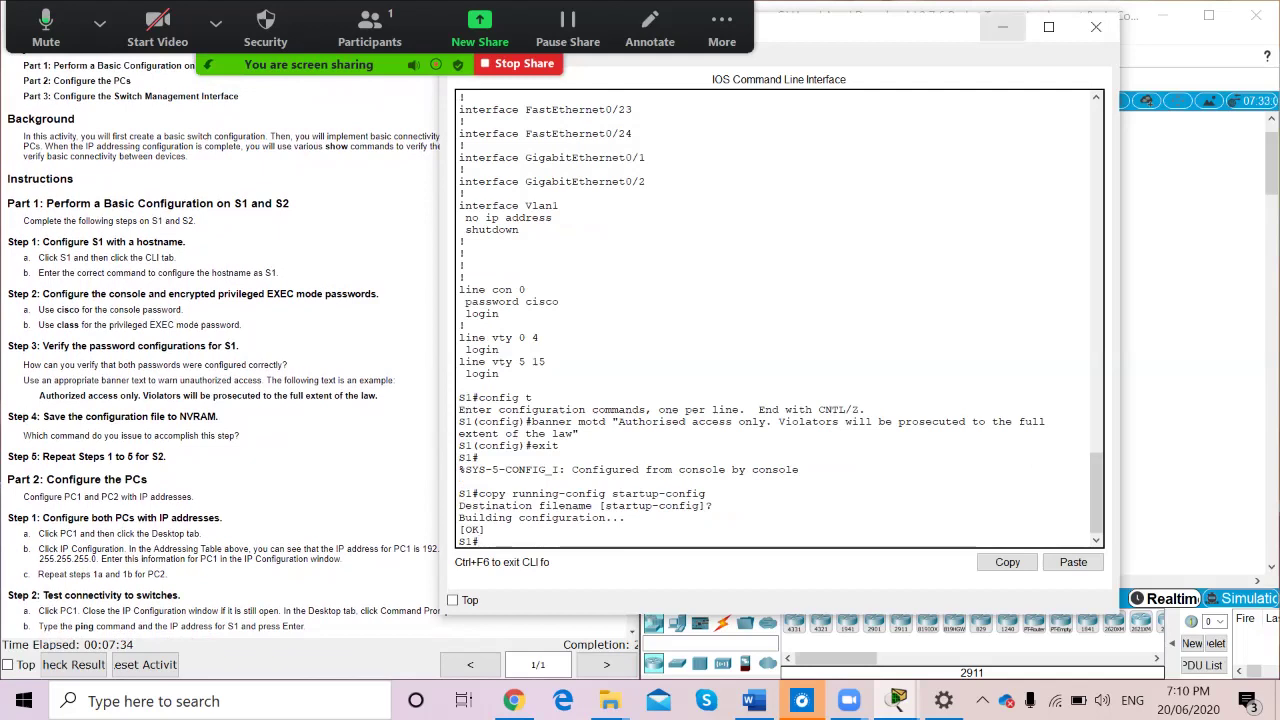
Move from S1 to S2's CLI and set its hostname to S2 in global configuration
left_click(1003, 27)
left_click(925, 182)
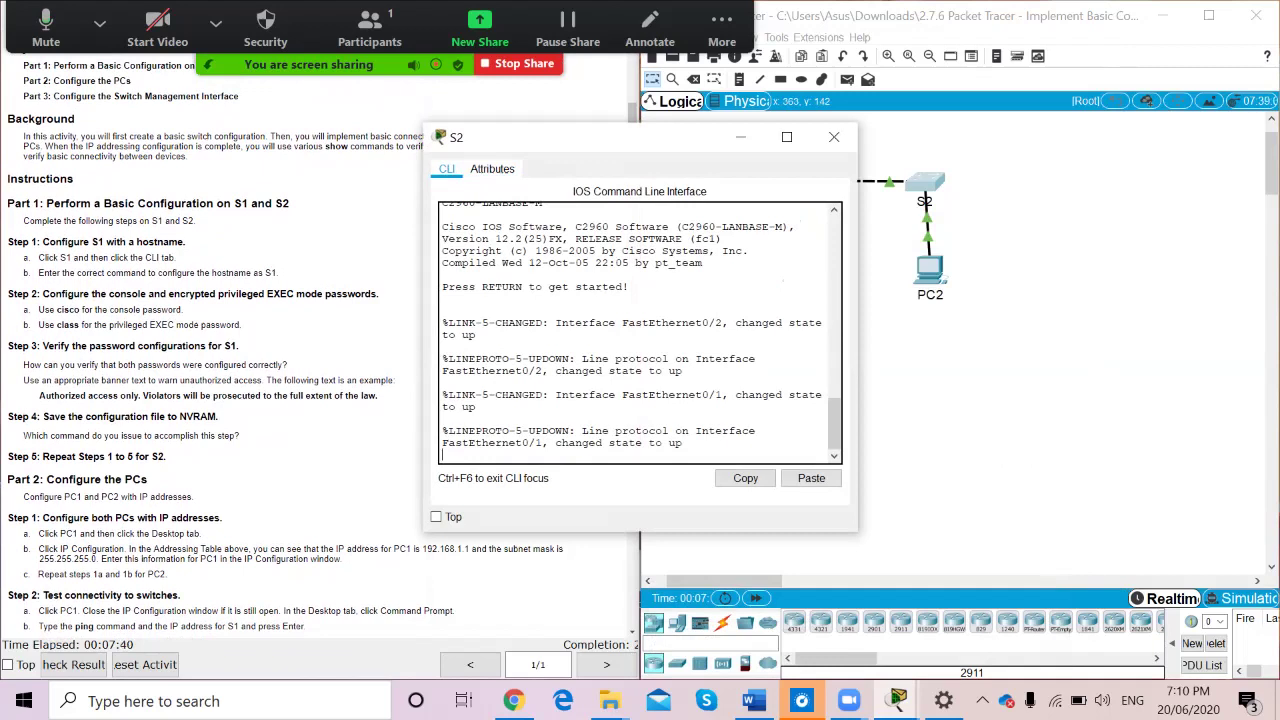
key("Return")
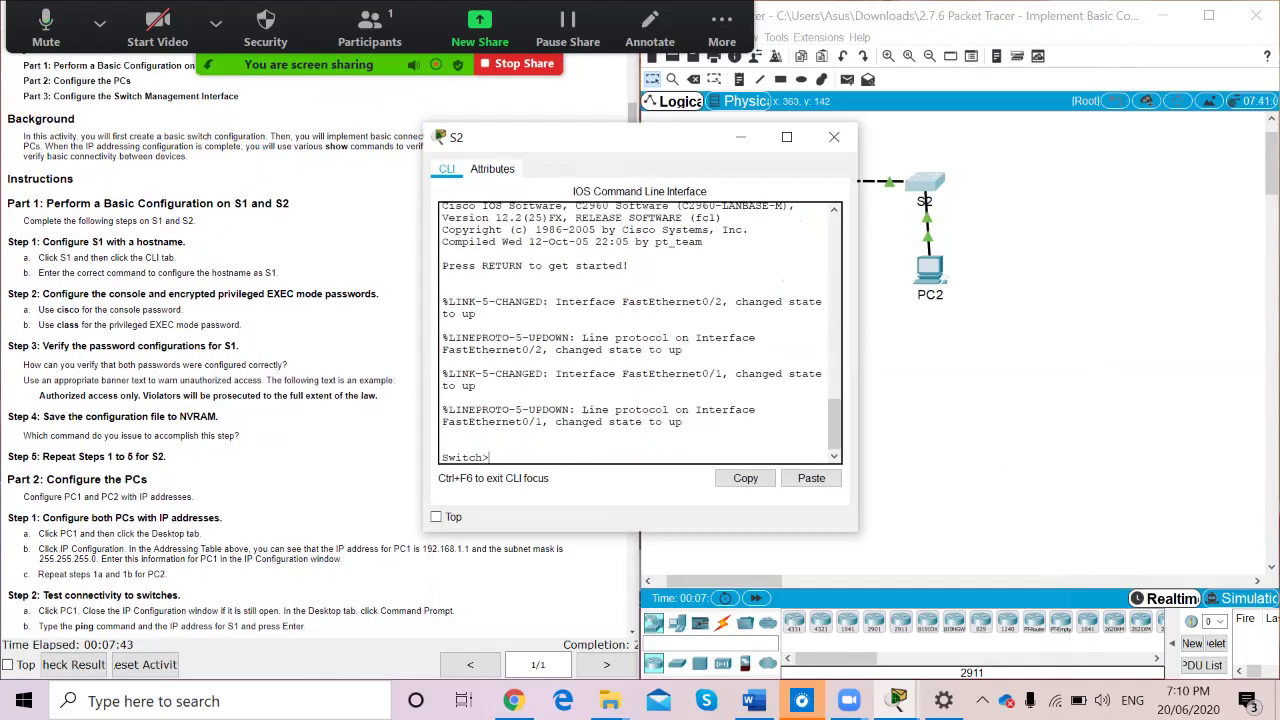
type("enable")
key("Return")
type("config")
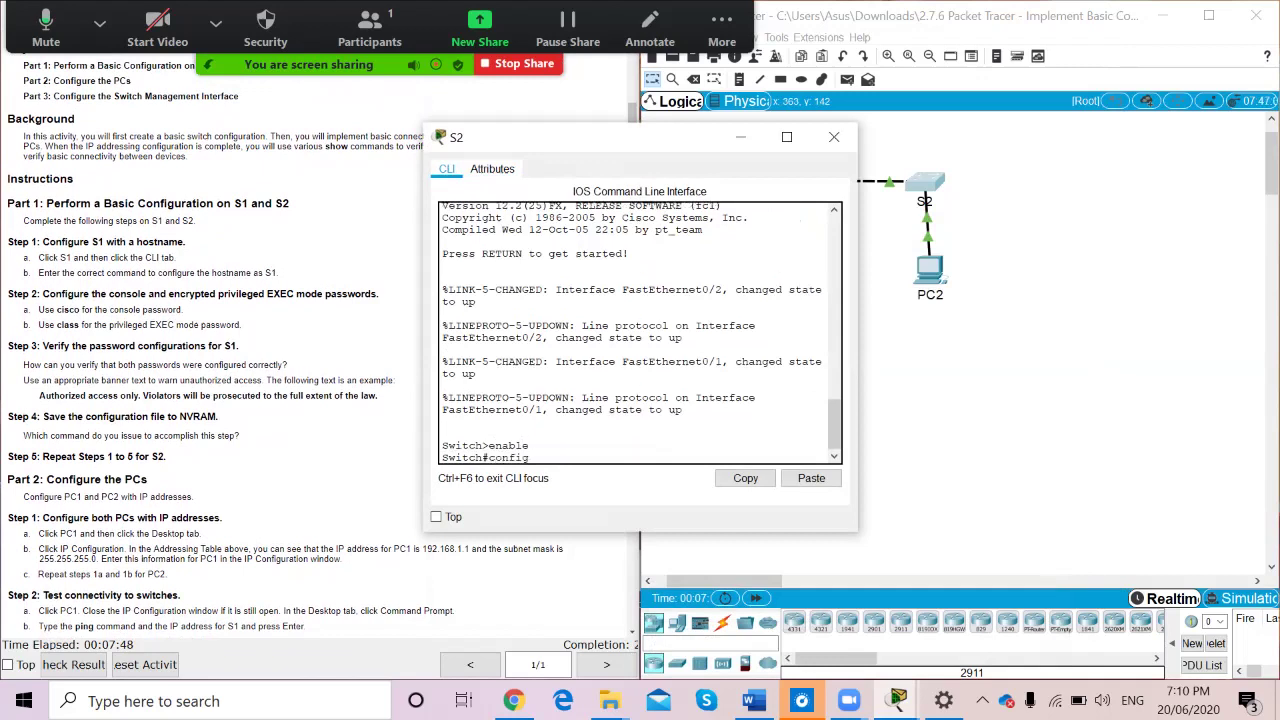
type(" t")
key("Return")
type("hosta")
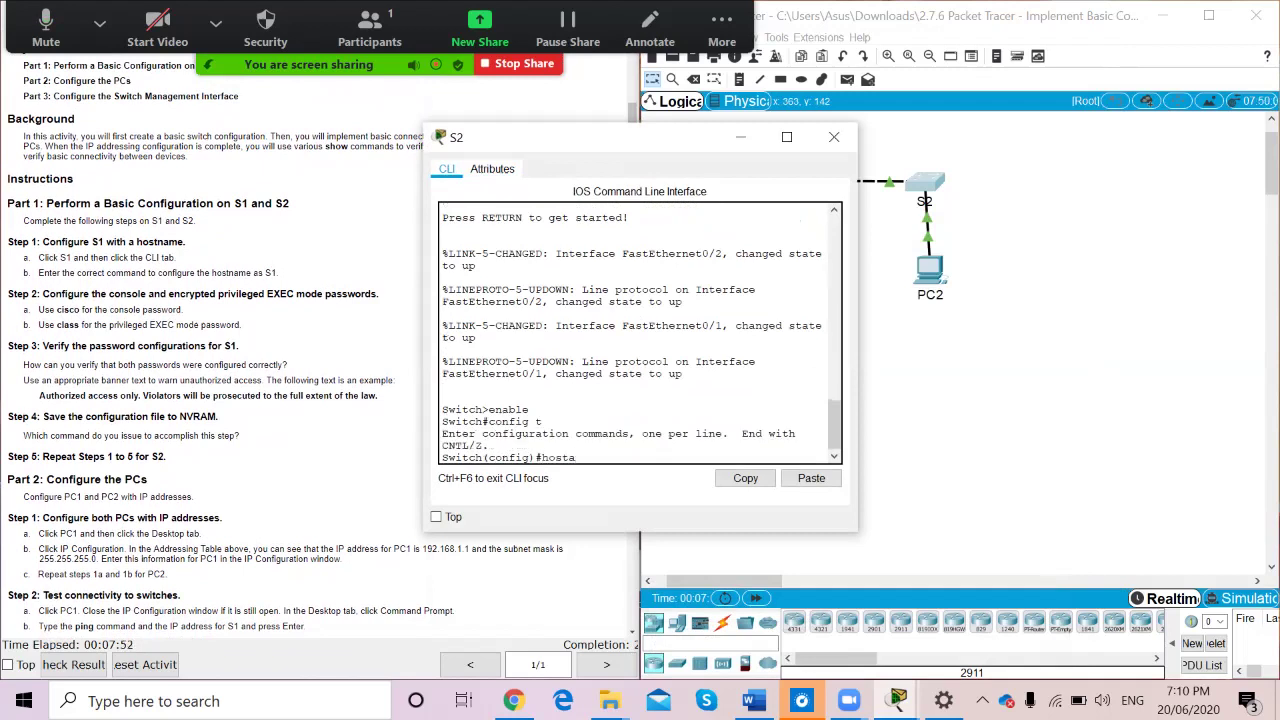
key("BackSpace")
type("name S2")
key("Return")
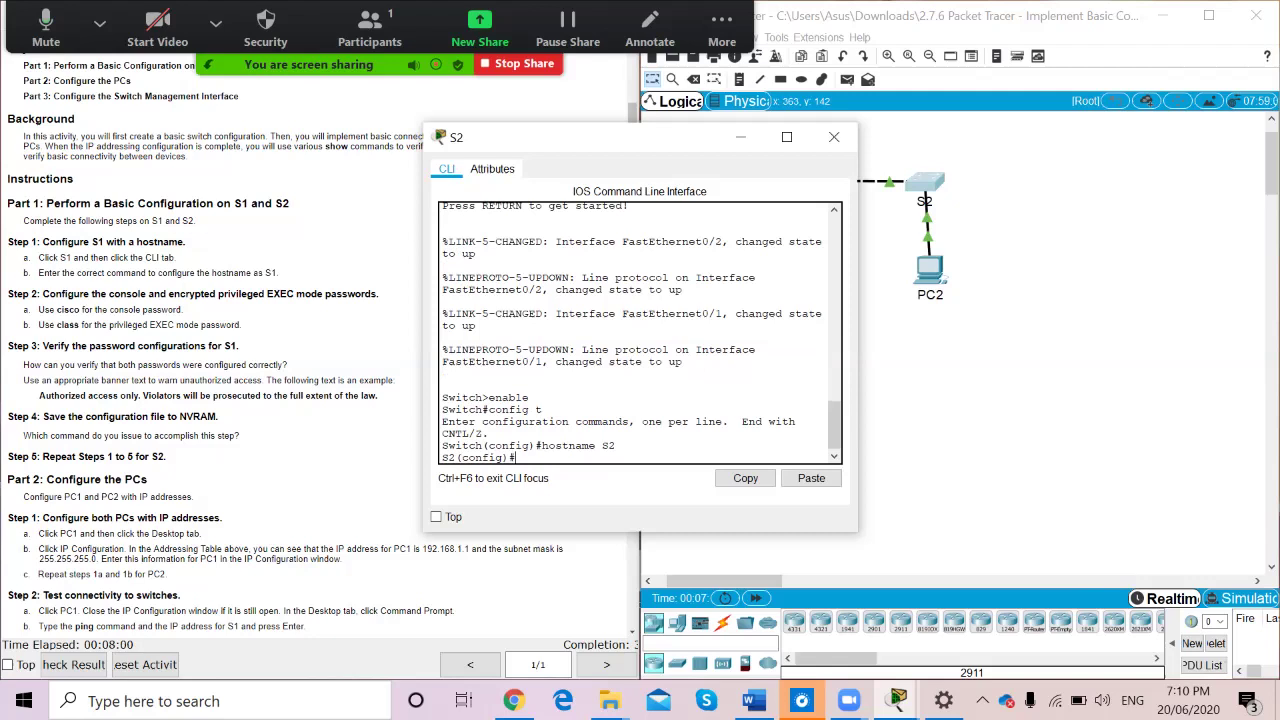
type("line console 0")
key("Return")
type("password")
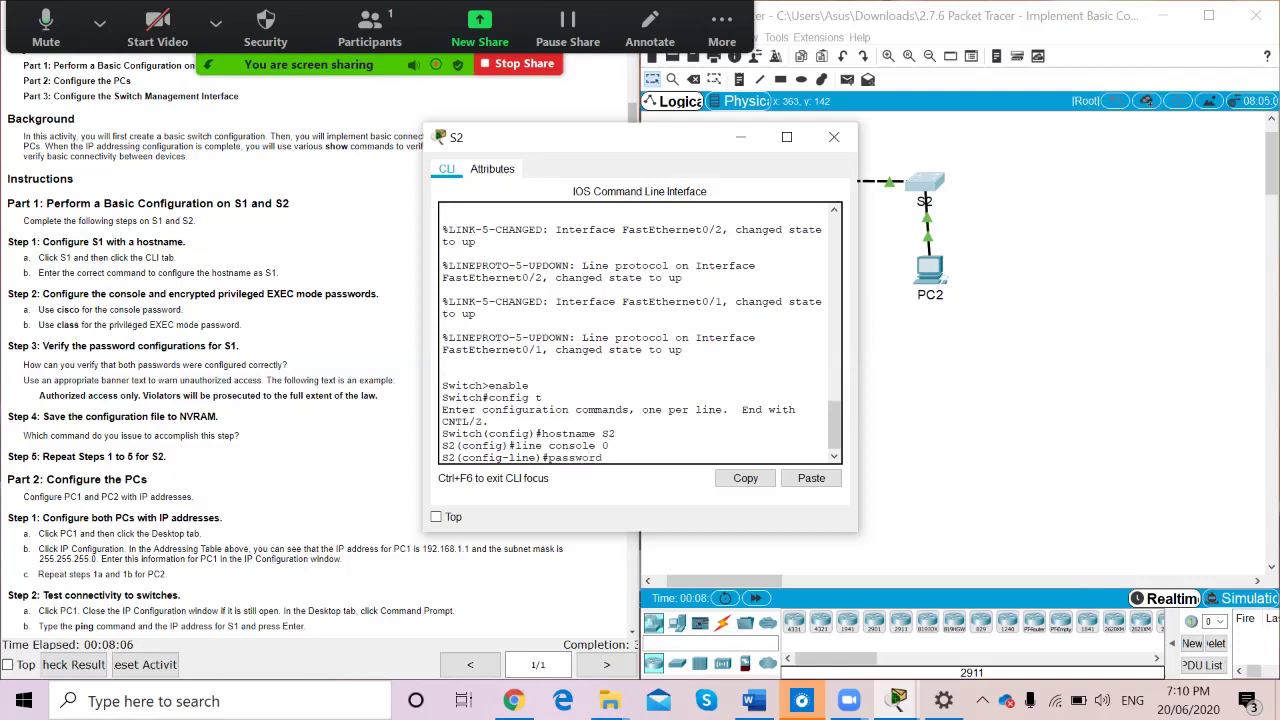
type(" cisco")
key("Return")
type("login")
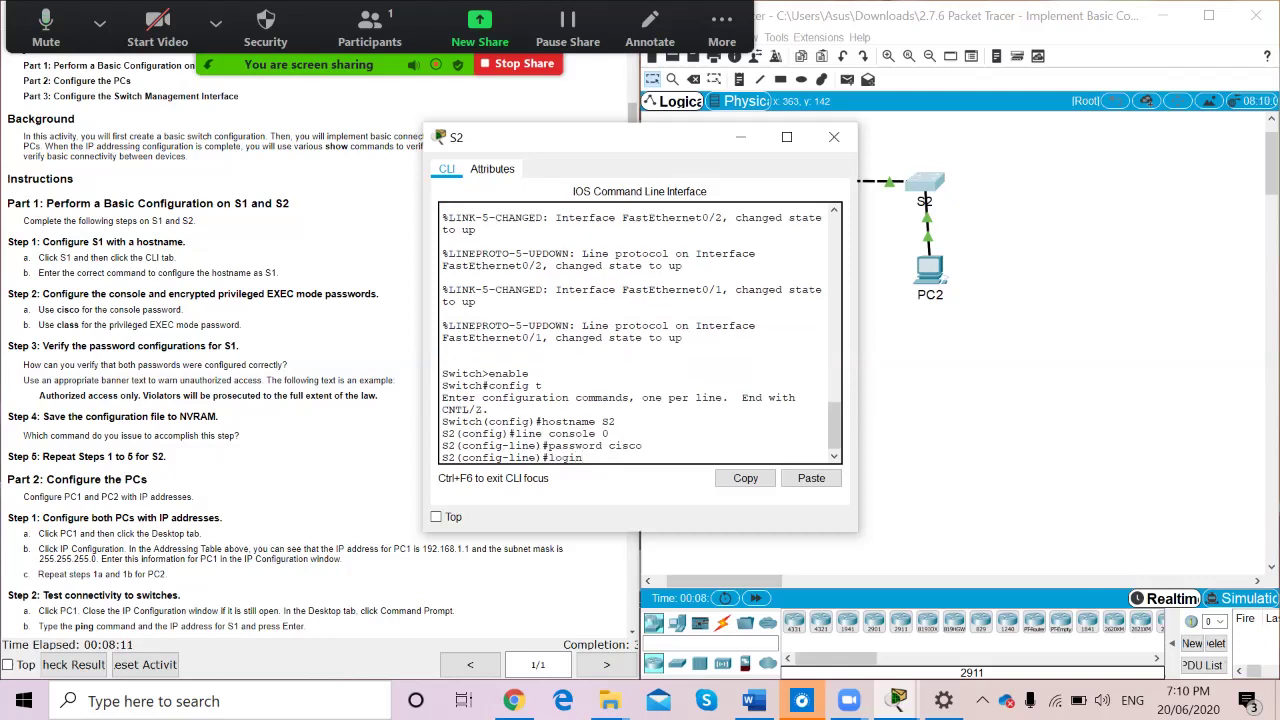
key("Return")
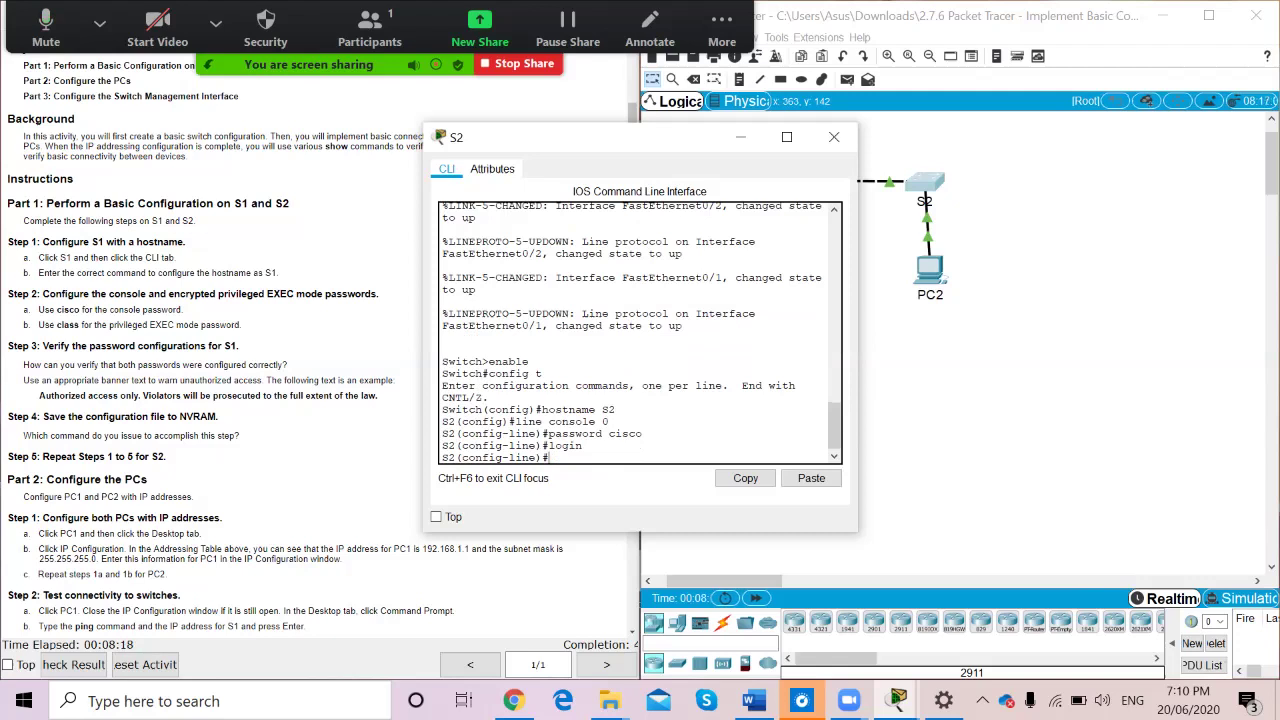
type("exit")
left_click(740, 137)
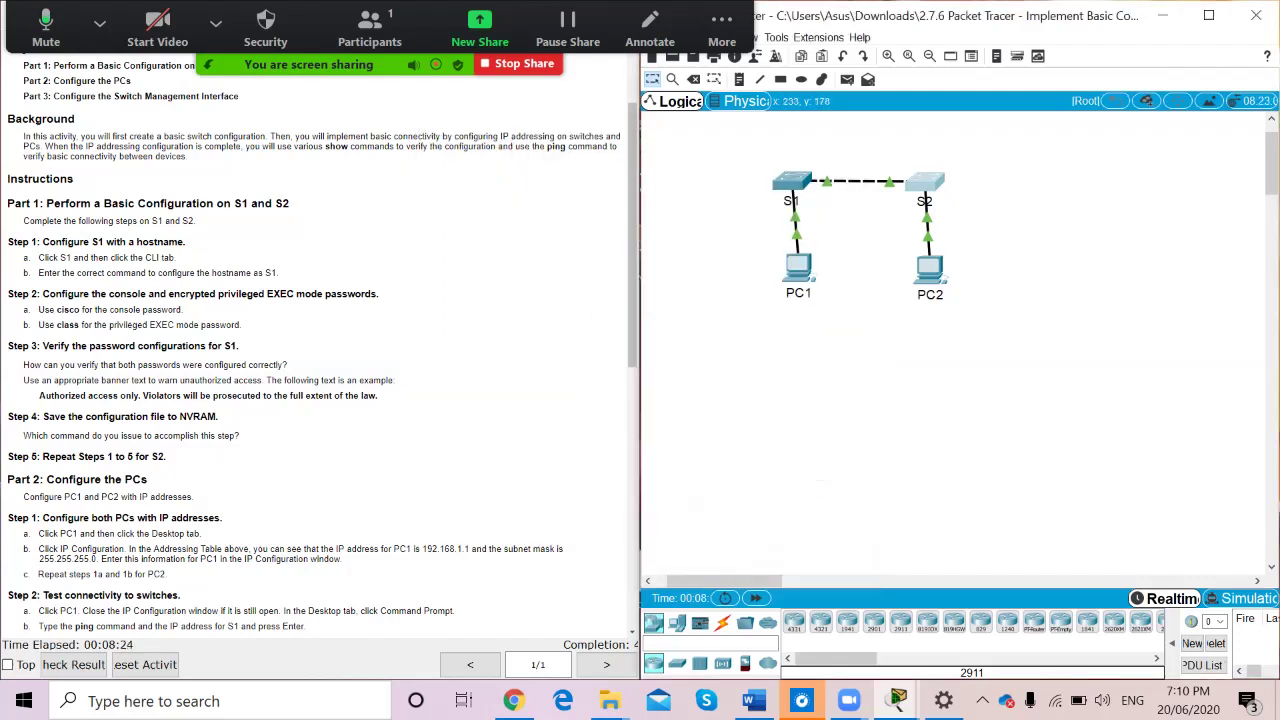
left_click(792, 181)
scroll(780, 320, "up", 20)
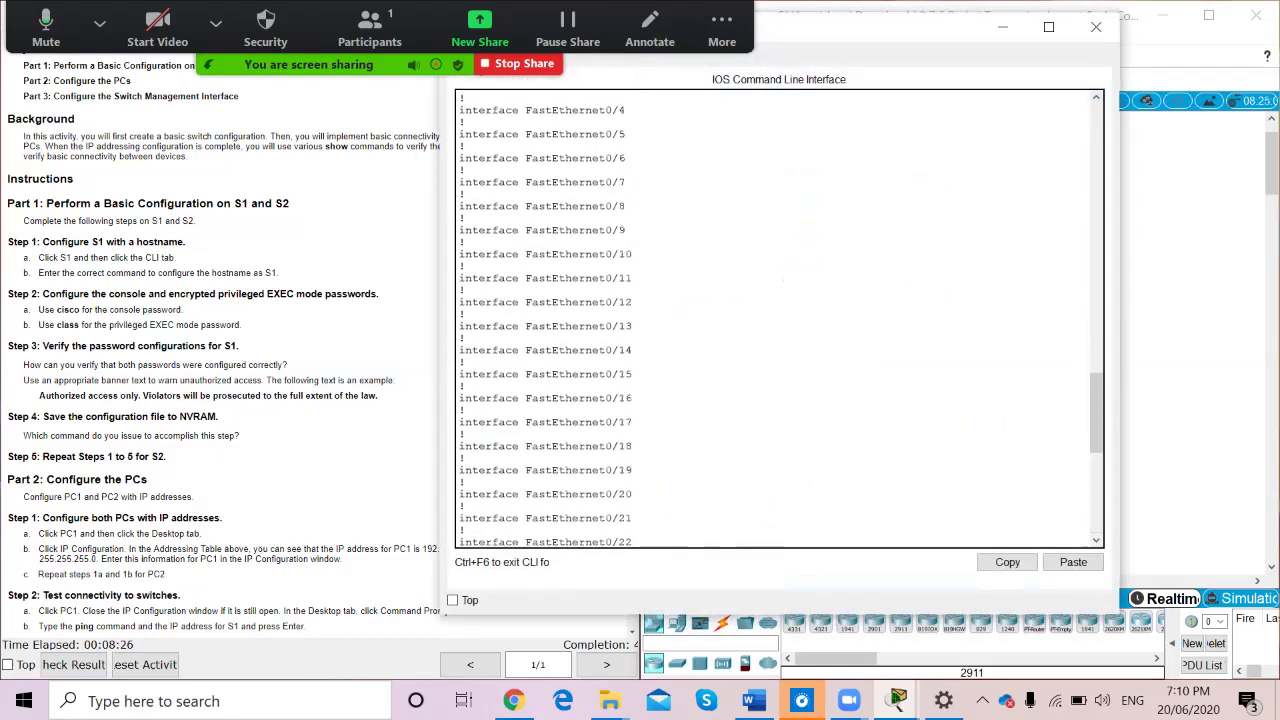
scroll(780, 320, "up", 1)
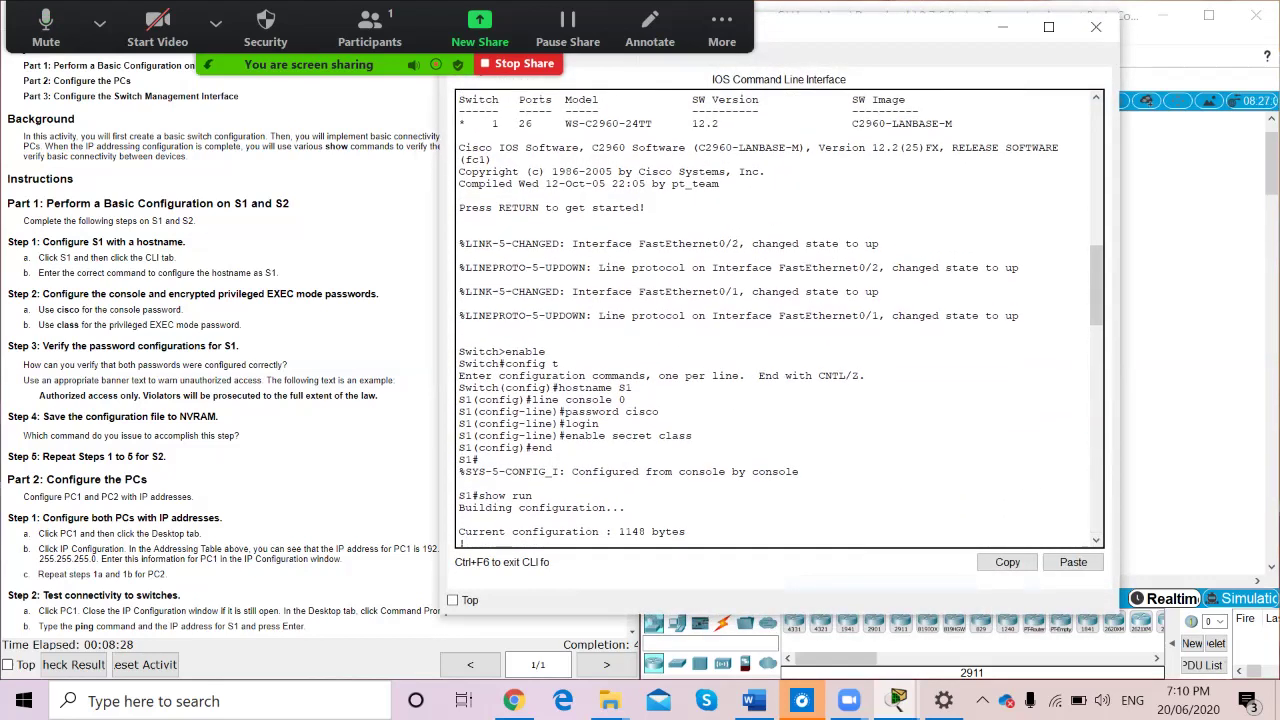
scroll(780, 320, "down", 3)
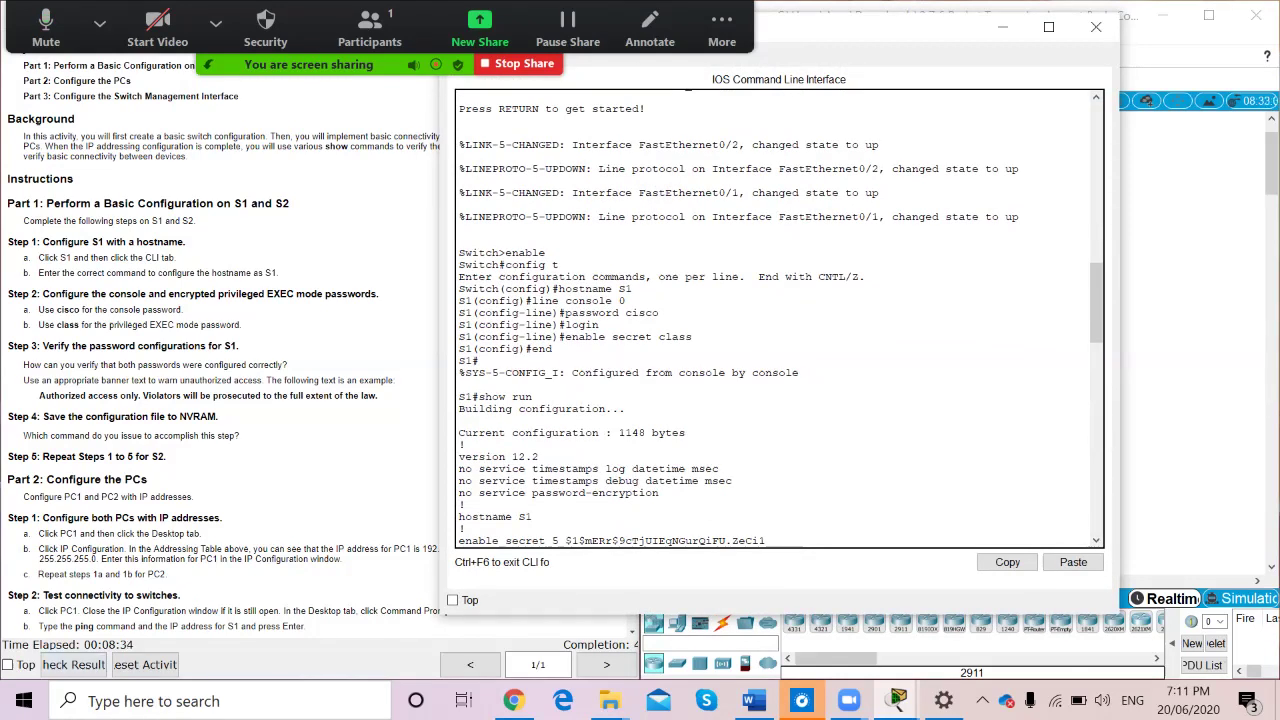
scroll(780, 319, "down", 20)
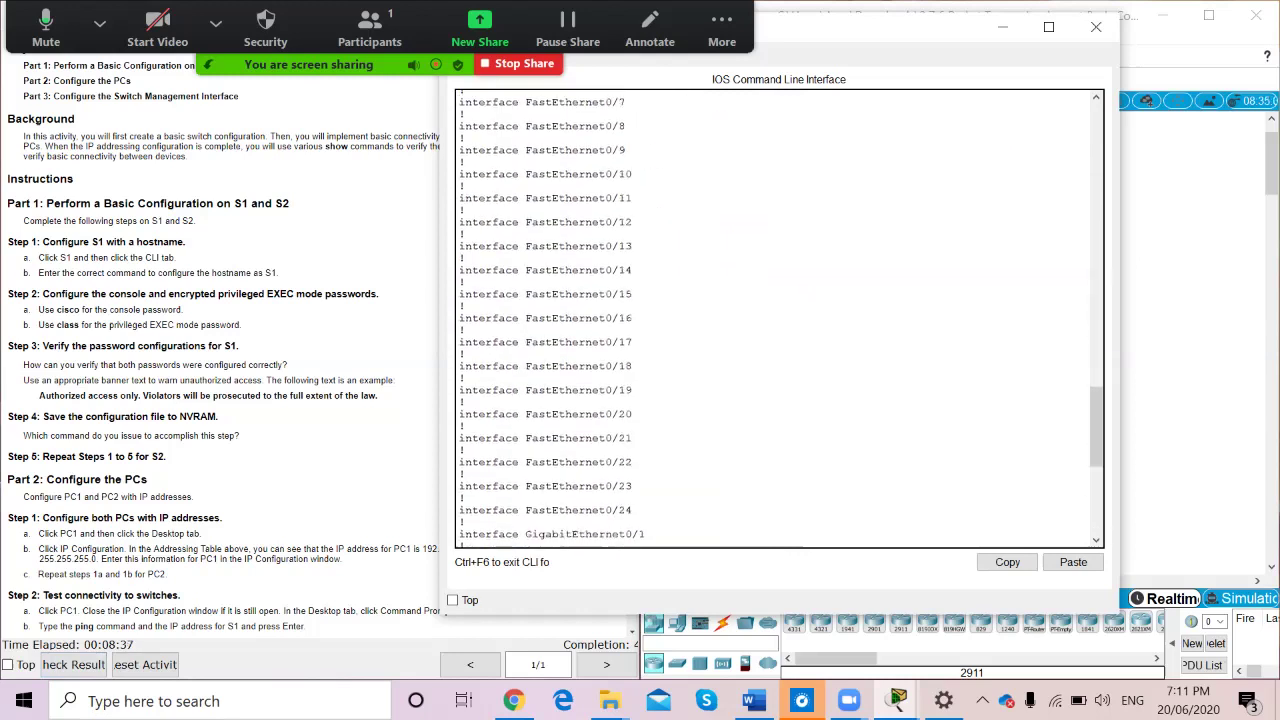
scroll(780, 319, "down", 3)
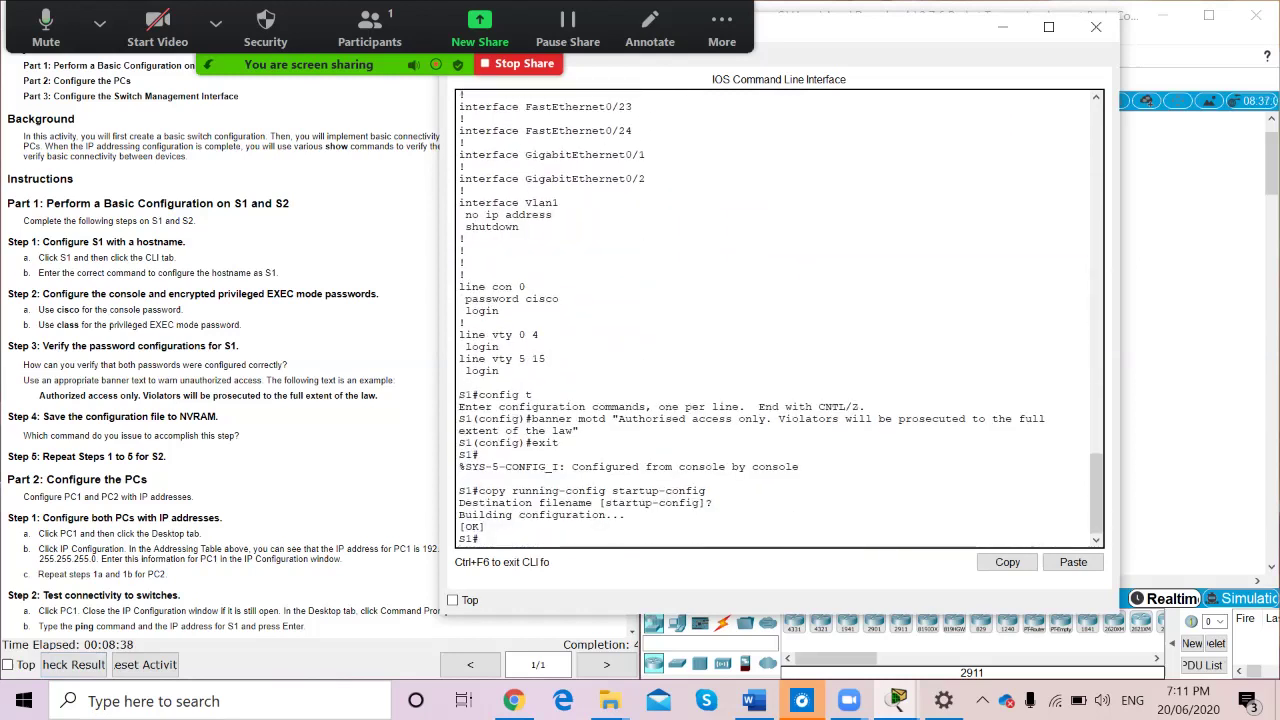
type("show run")
key("Return")
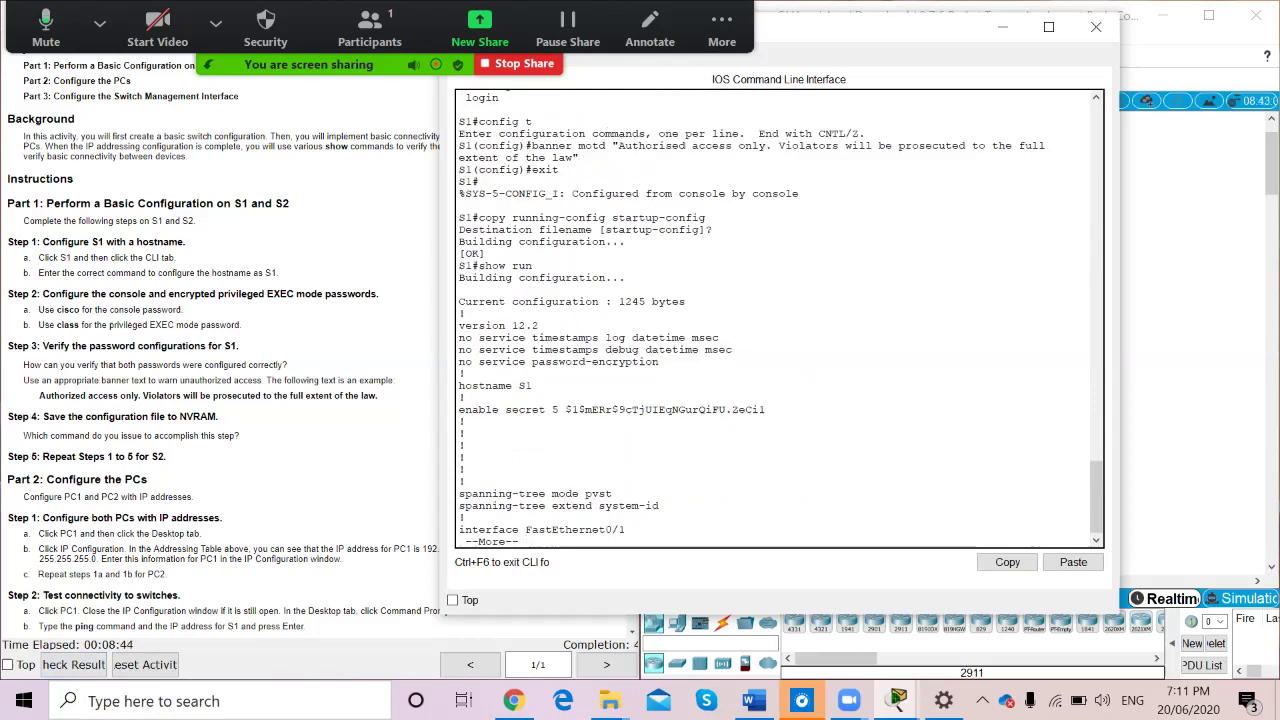
key("space")
key("space")
key("space")
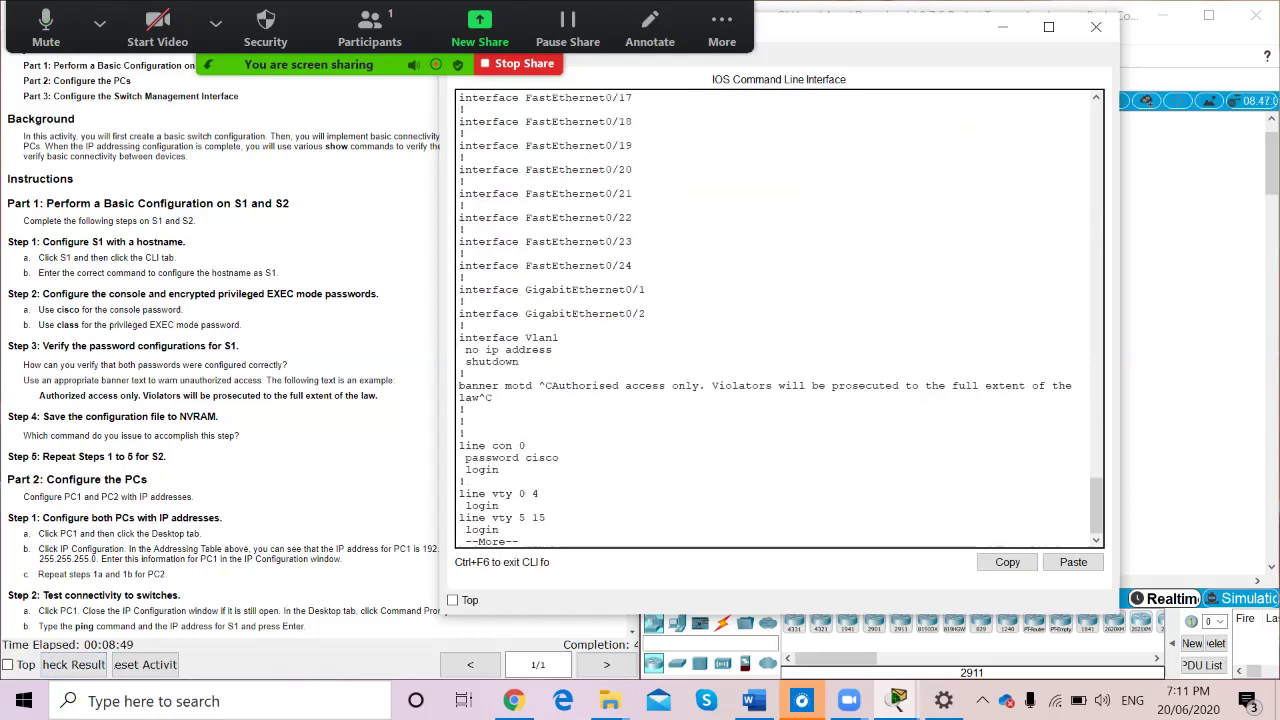
key("space")
type("exit")
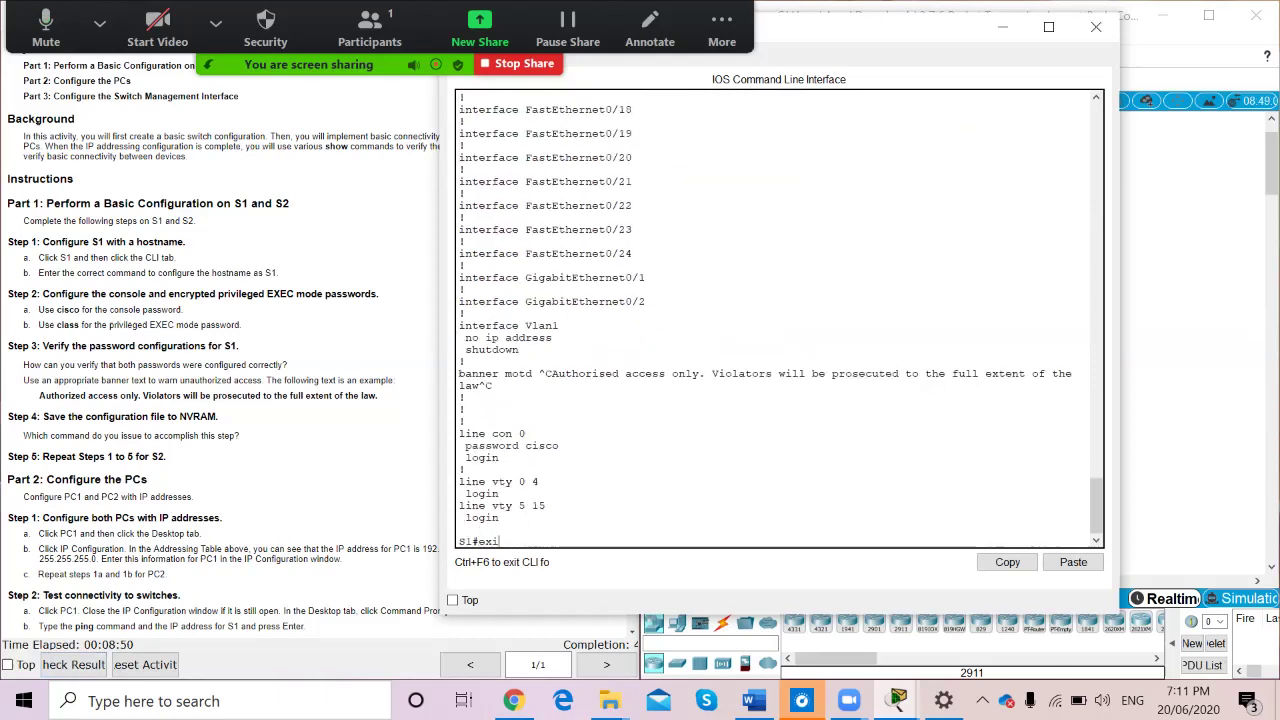
key("Return")
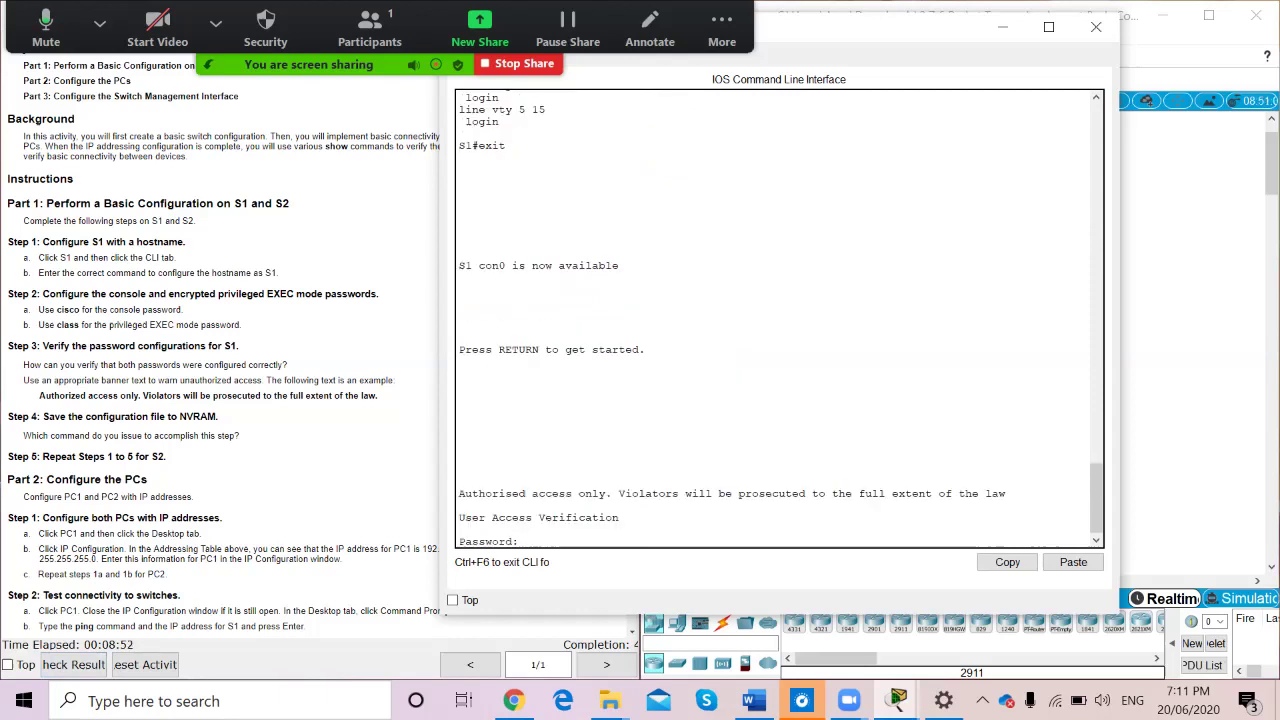
type("cisco")
key("Return")
type("enable")
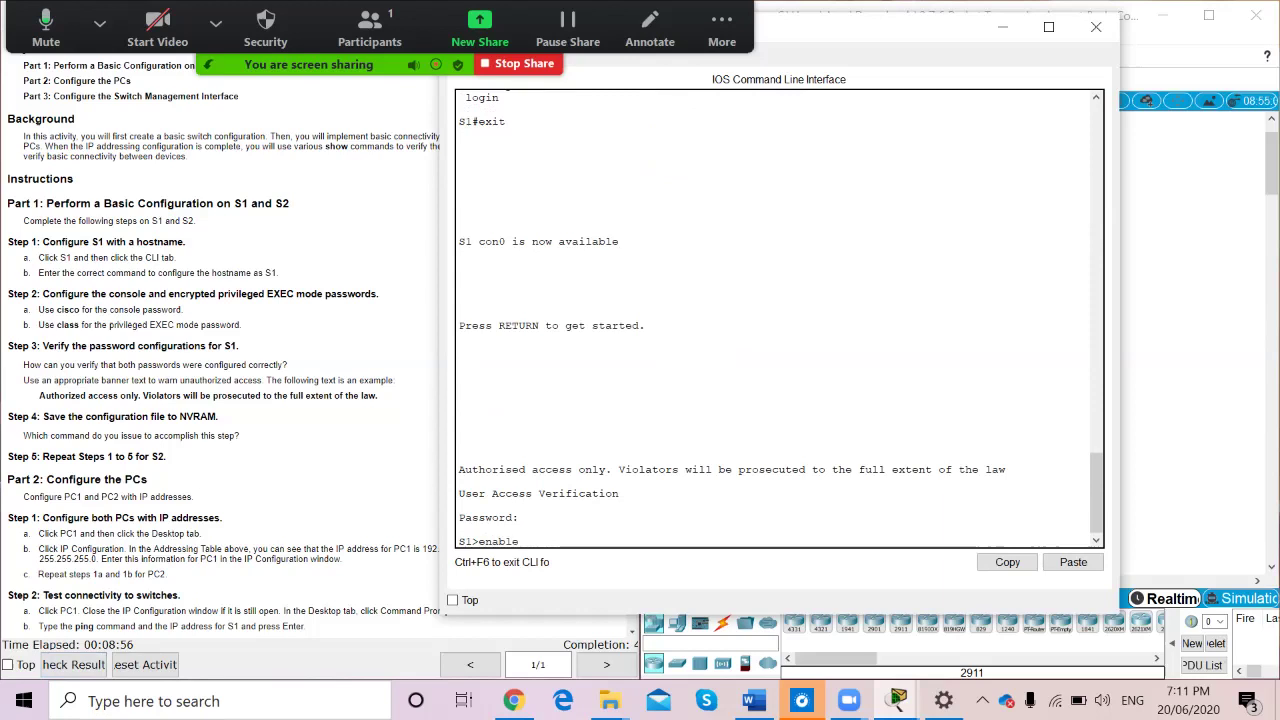
key("Return")
key("Return")
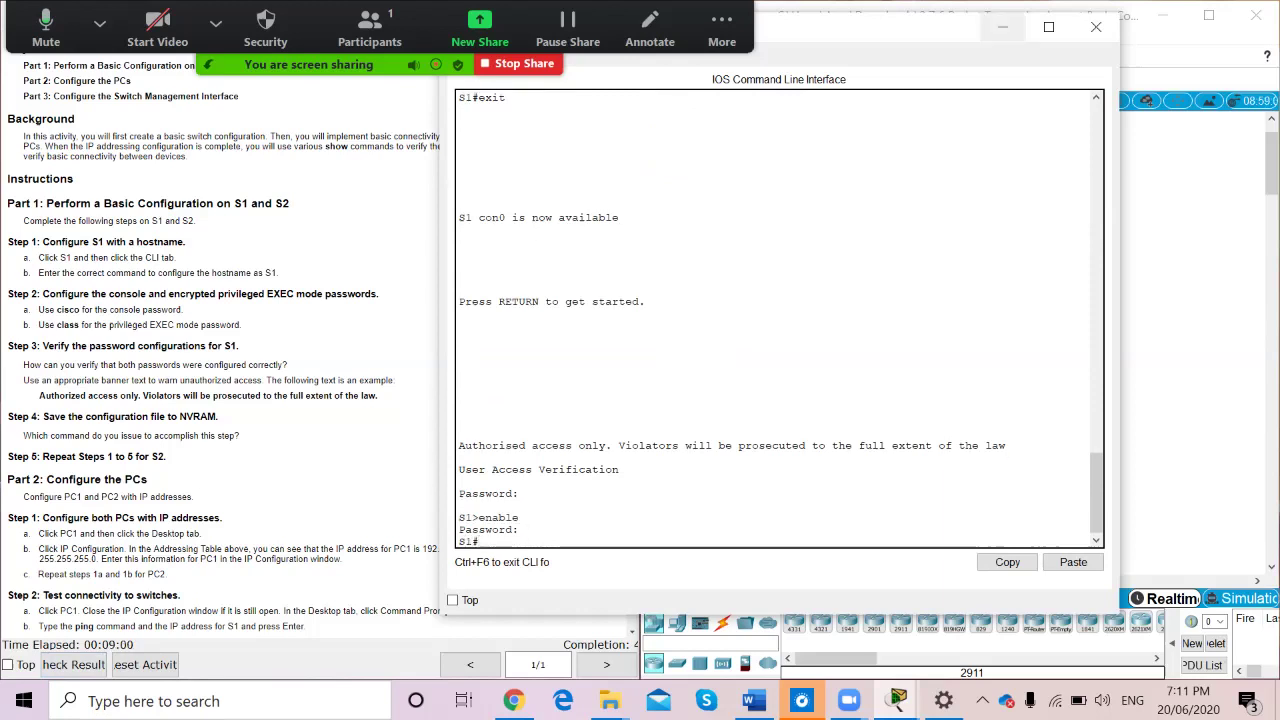
left_click(1003, 26)
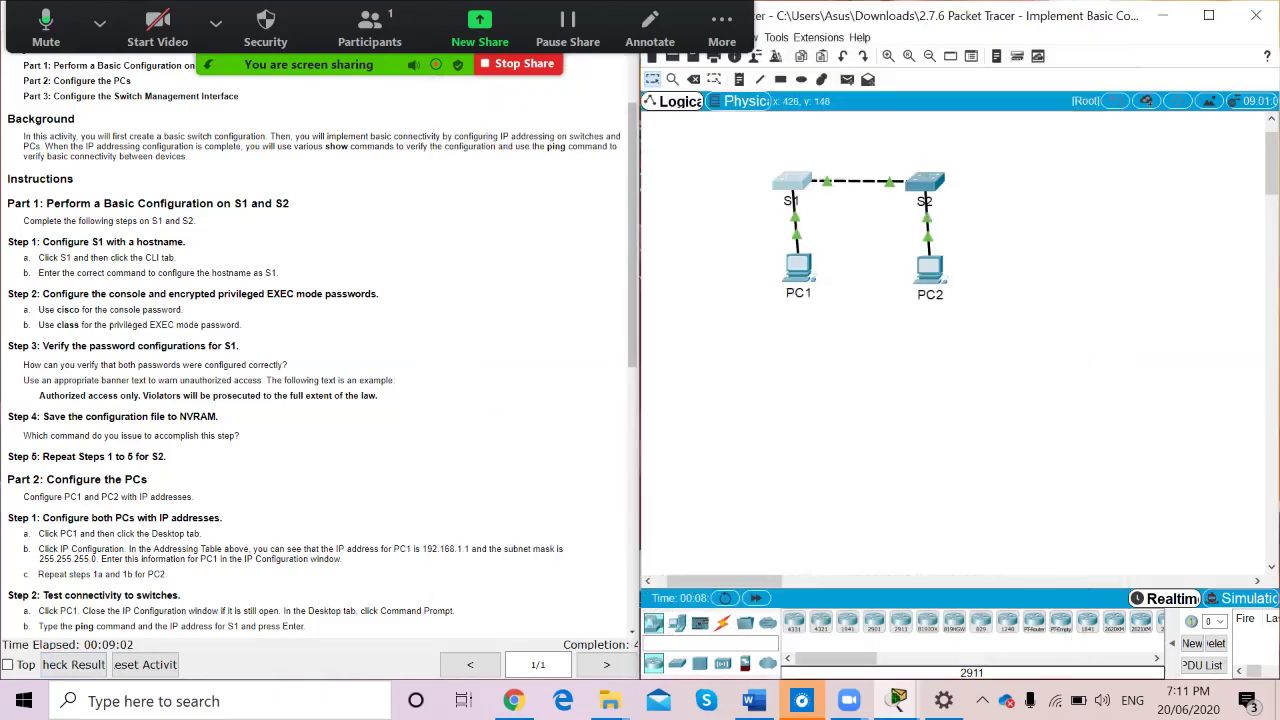
left_click(924, 182)
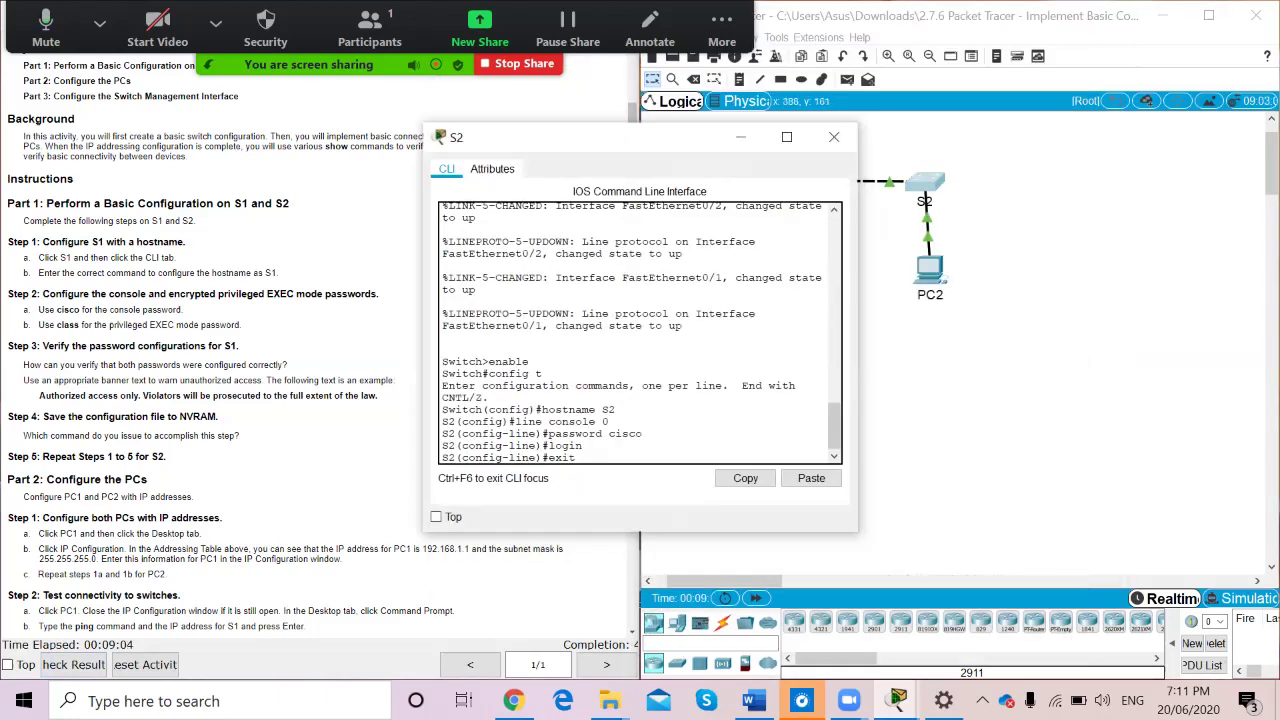
key("Return")
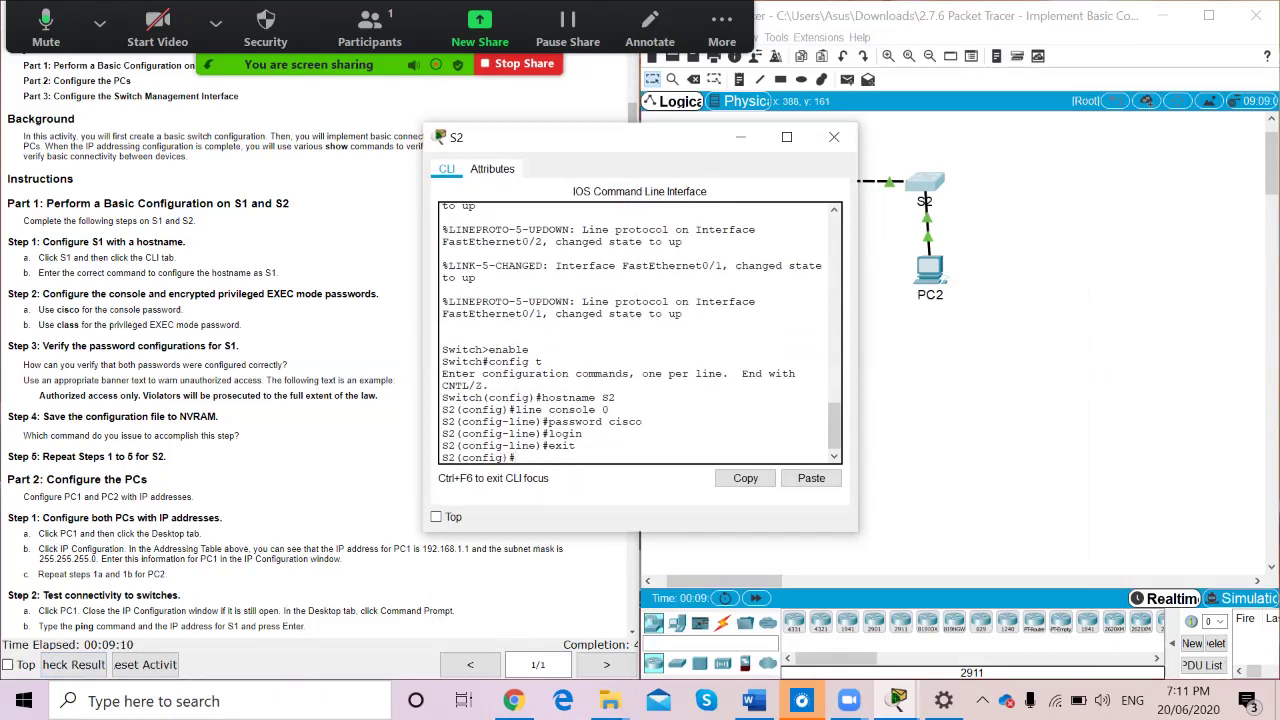
type("enable secret class")
key("Return")
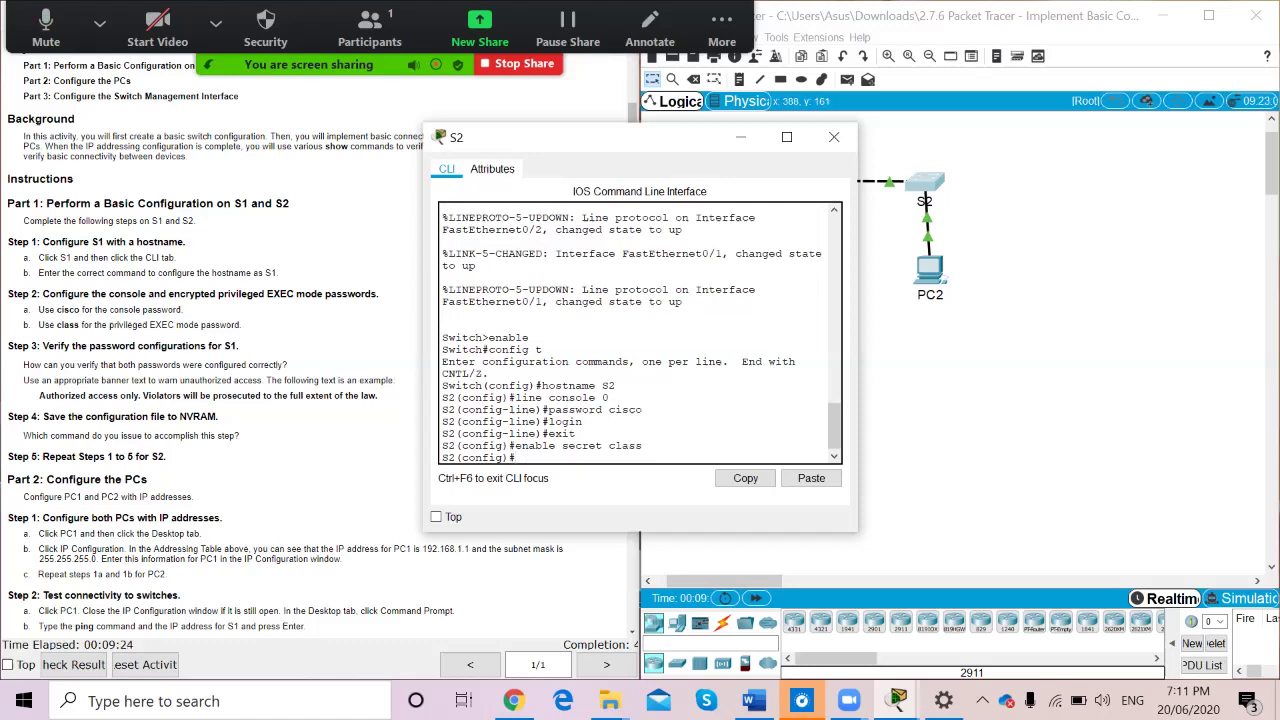
Set S2's MOTD banner to 'Authorised access only. Violators will be prosecuted to the full extent of the law'
type("banner motd \"\"")
key("Left")
type("Authr")
key("BackSpace")
type("orised acce")
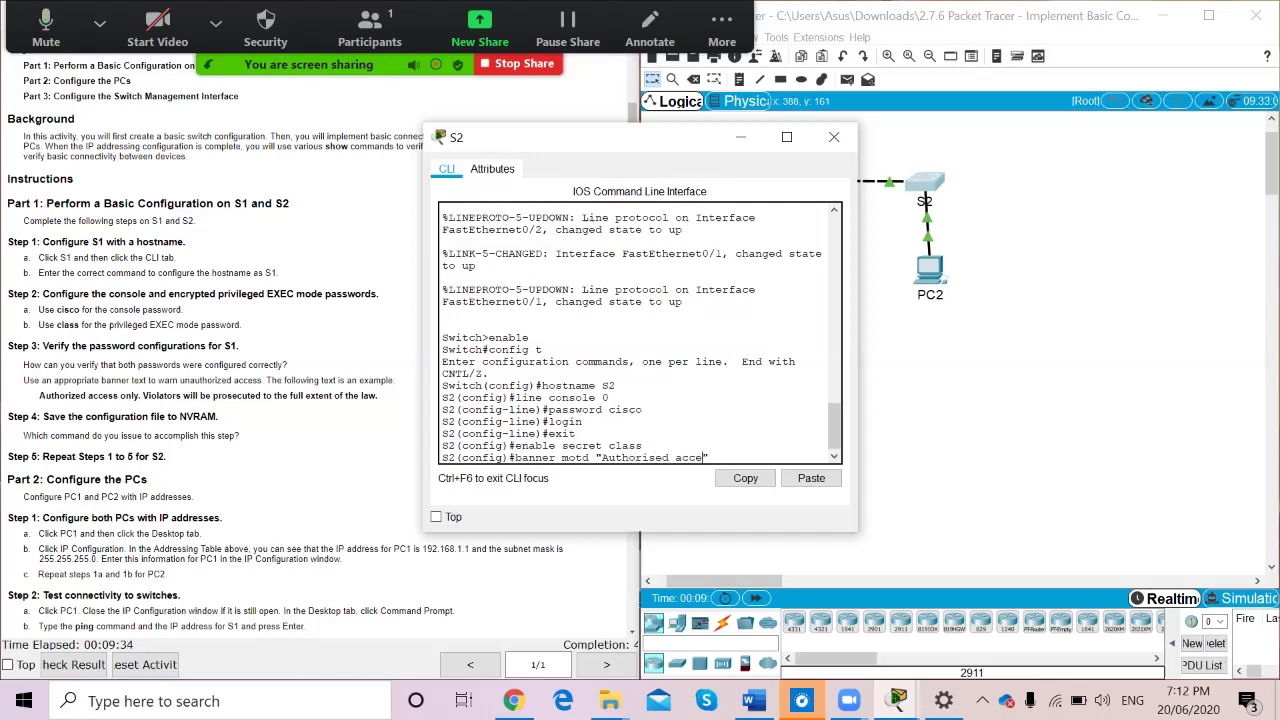
type("ss only. Violators will be prosecute")
key("BackSpace")
type("d to the full extent of the law")
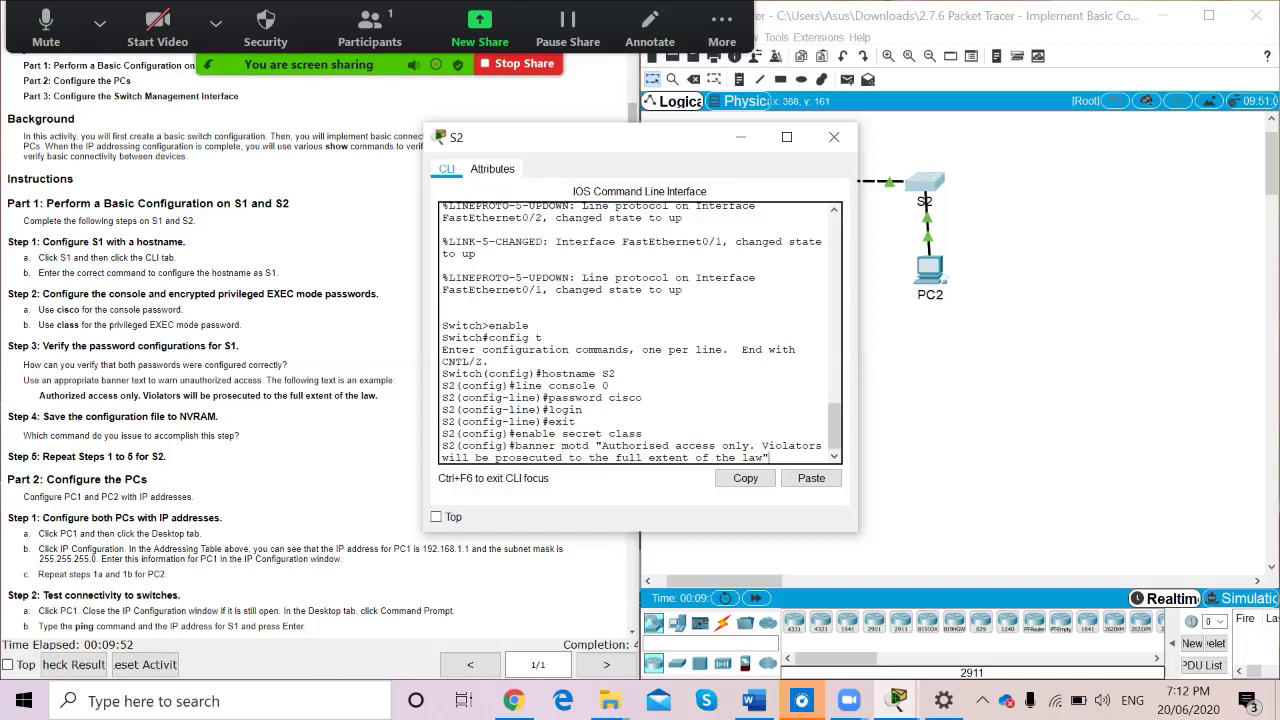
key("Return")
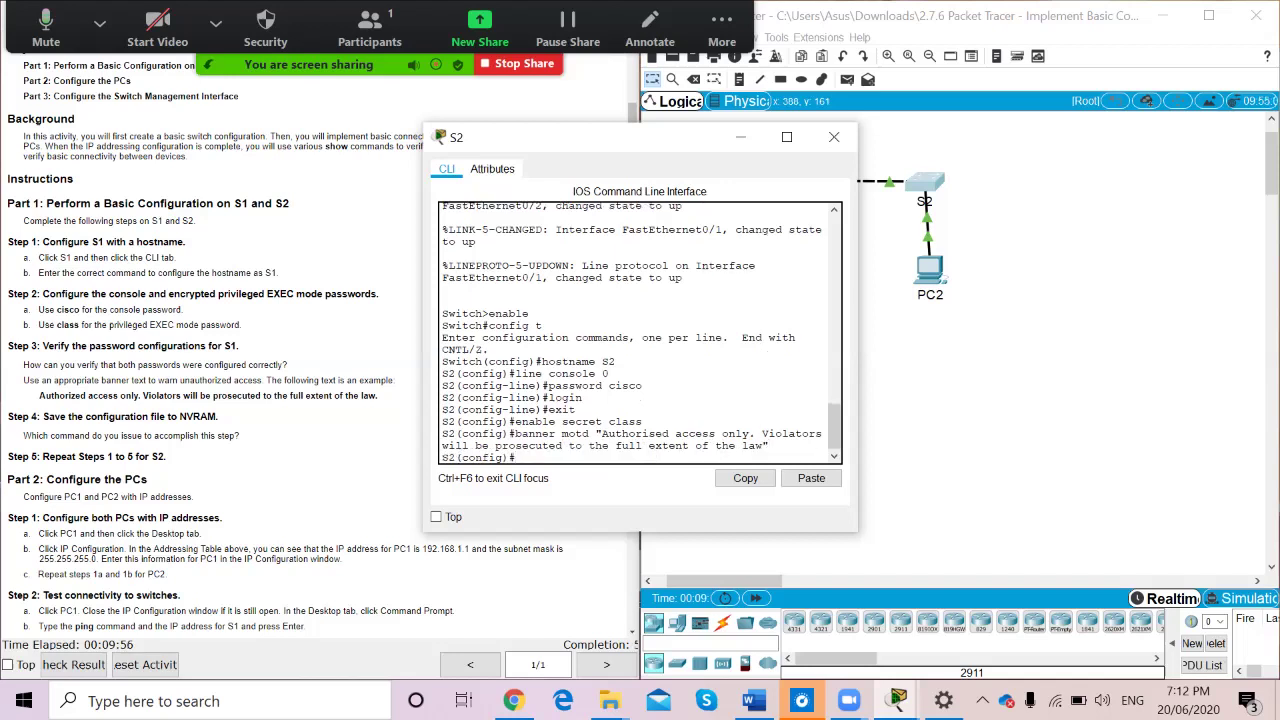
type("exit")
key("Return")
key("Return")
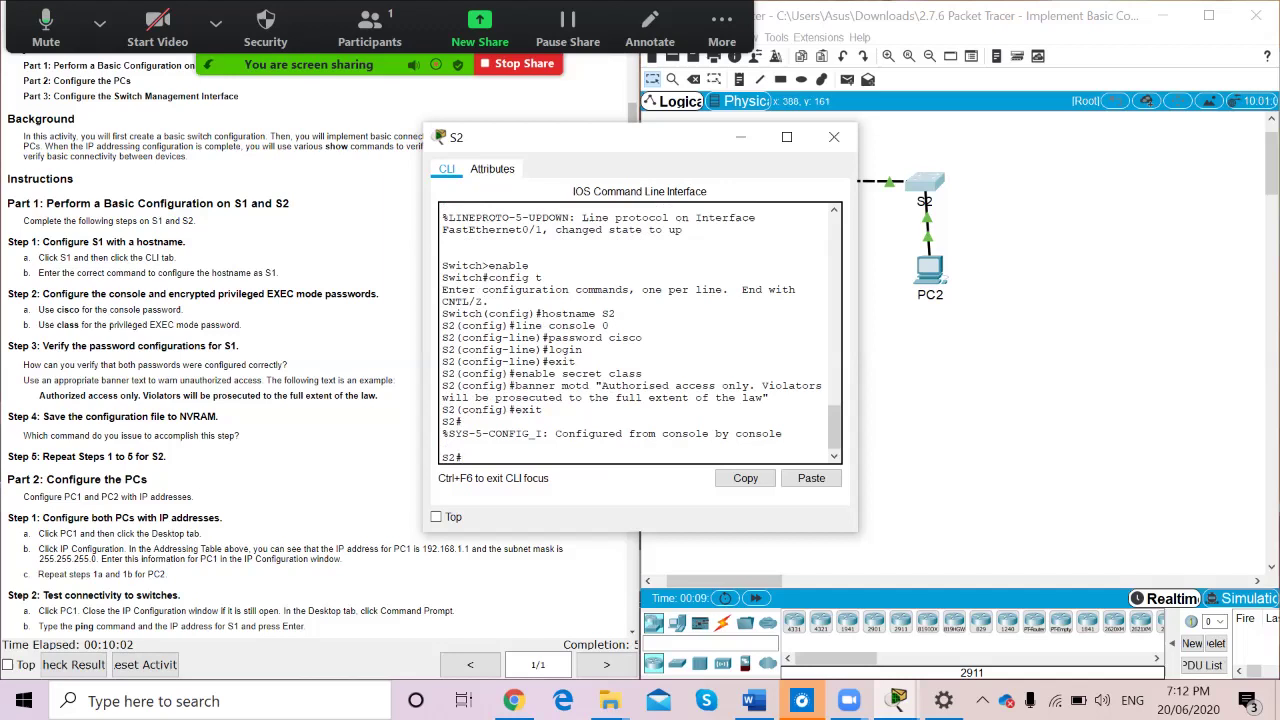
Copy S2's running-config to startup-config, accepting the default destination filename
type("copy running-config startup-config")
key("Return")
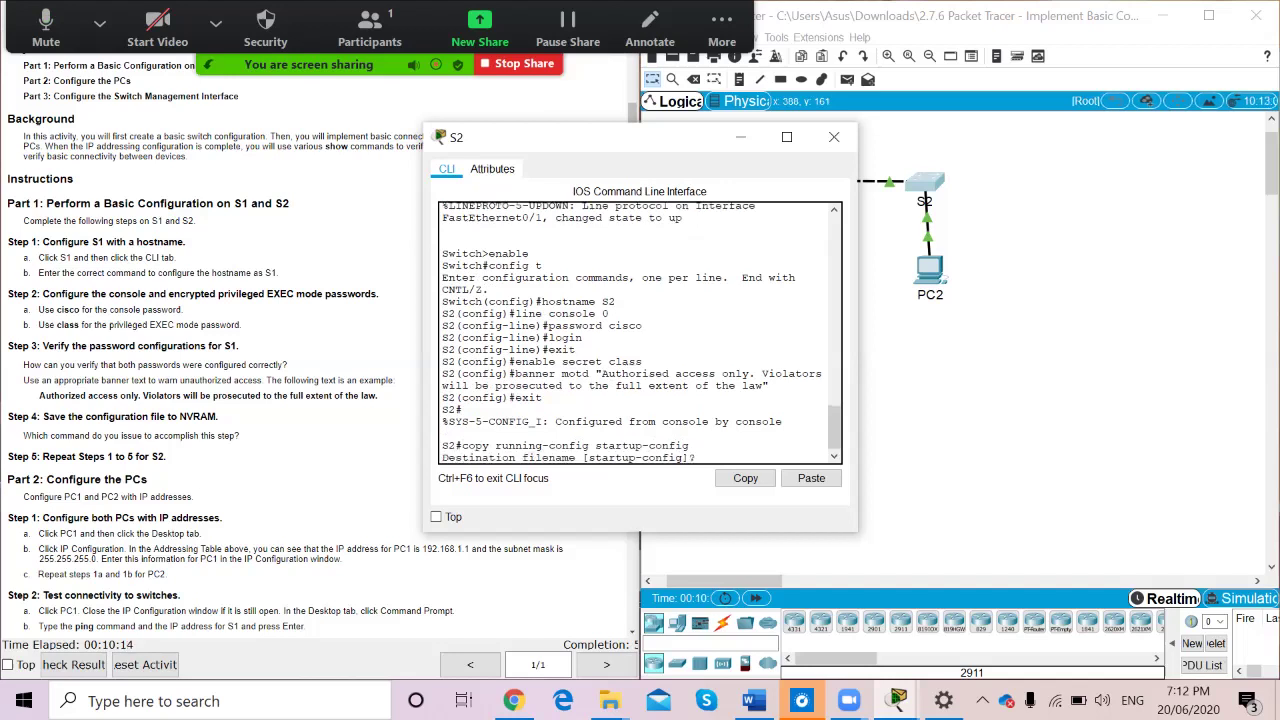
key("Return")
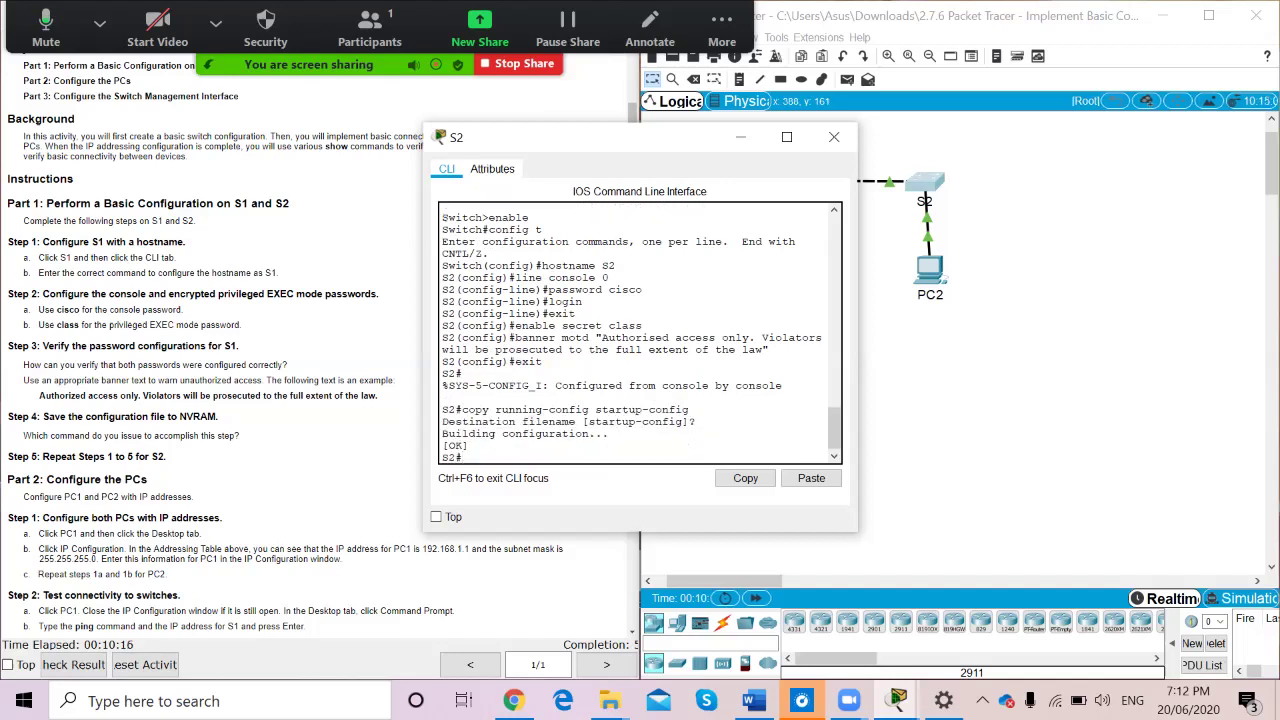
scroll(320, 345, "down", 3)
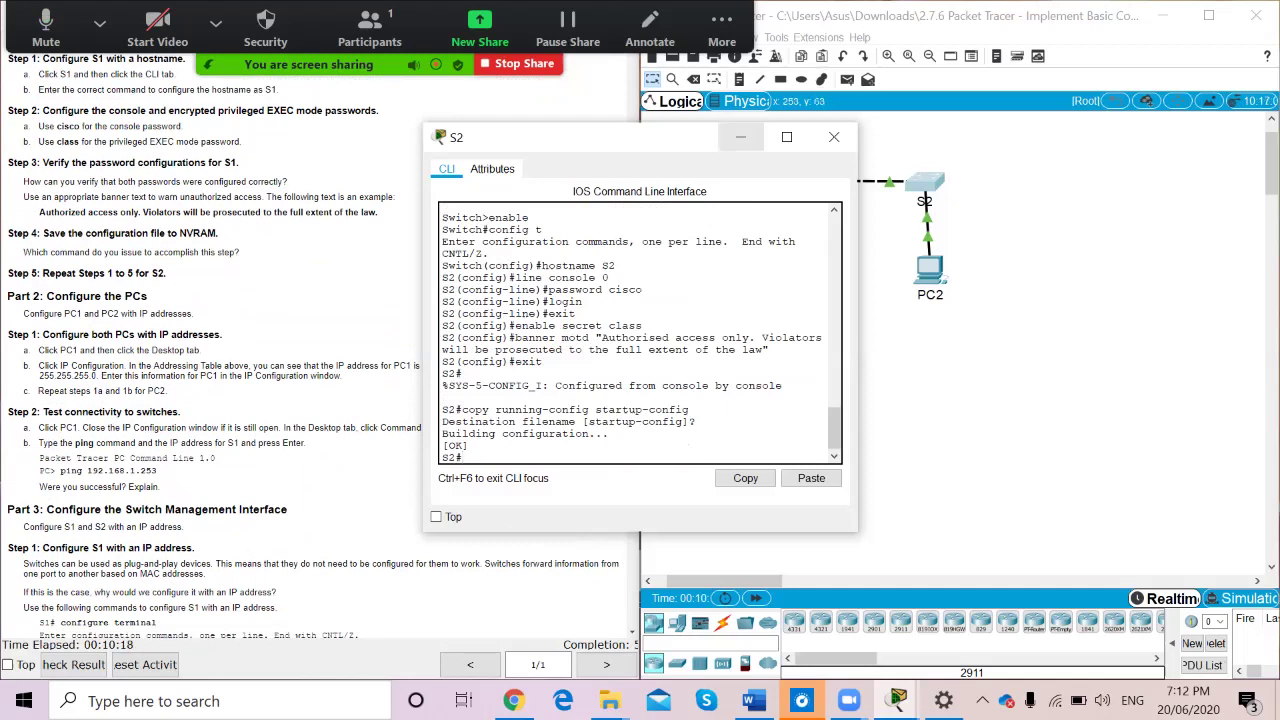
Give PC1 static IP 192.168.1.1 with subnet mask 255.255.255.0, then close its window
left_click(740, 137)
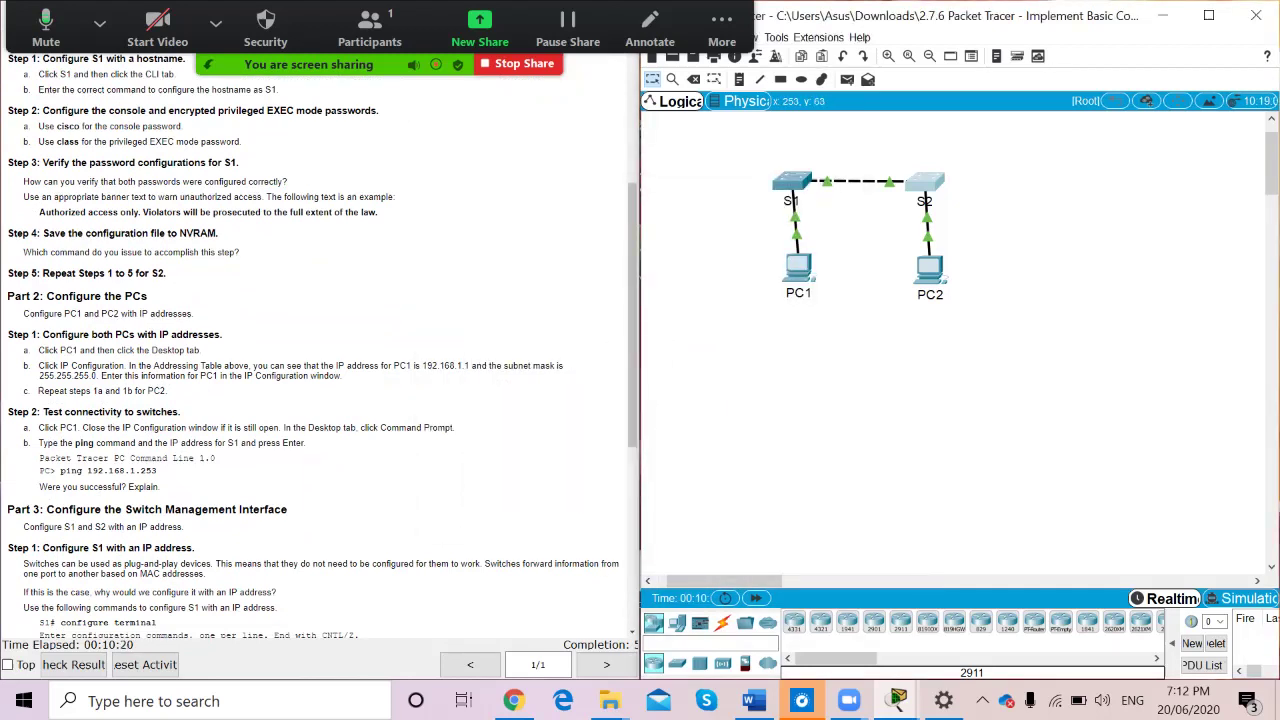
scroll(320, 345, "down", 1)
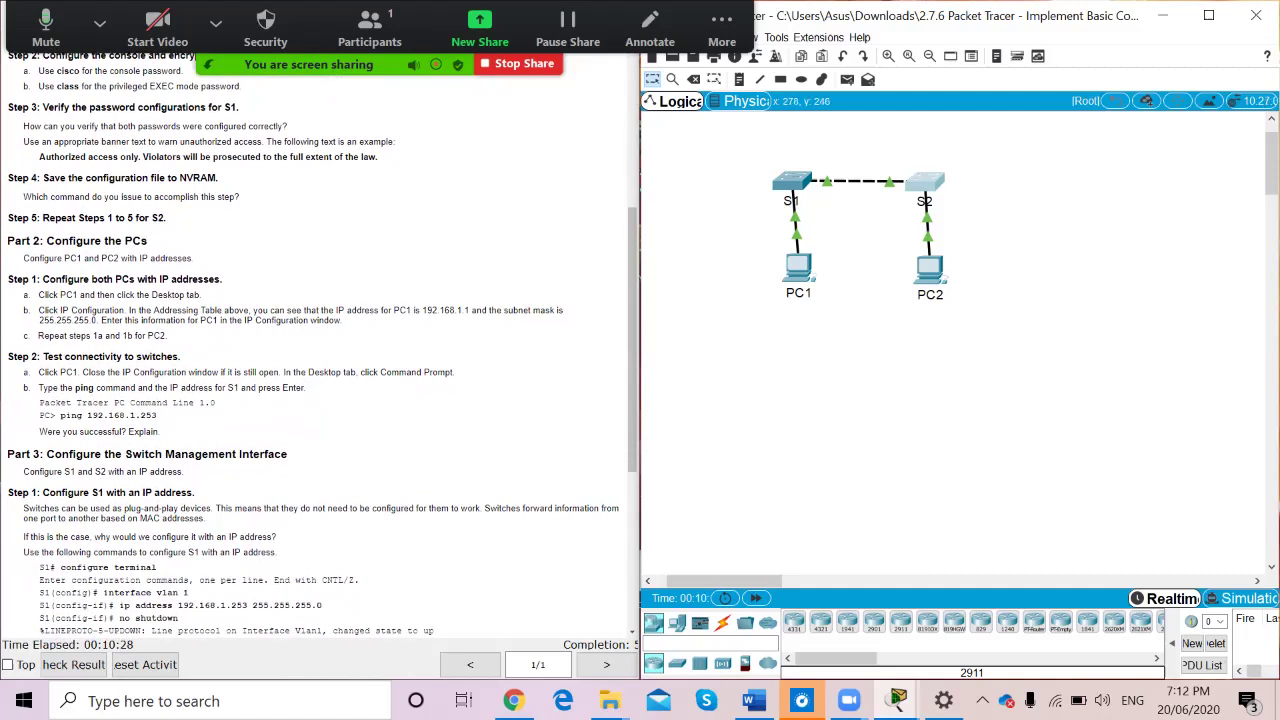
left_click(798, 268)
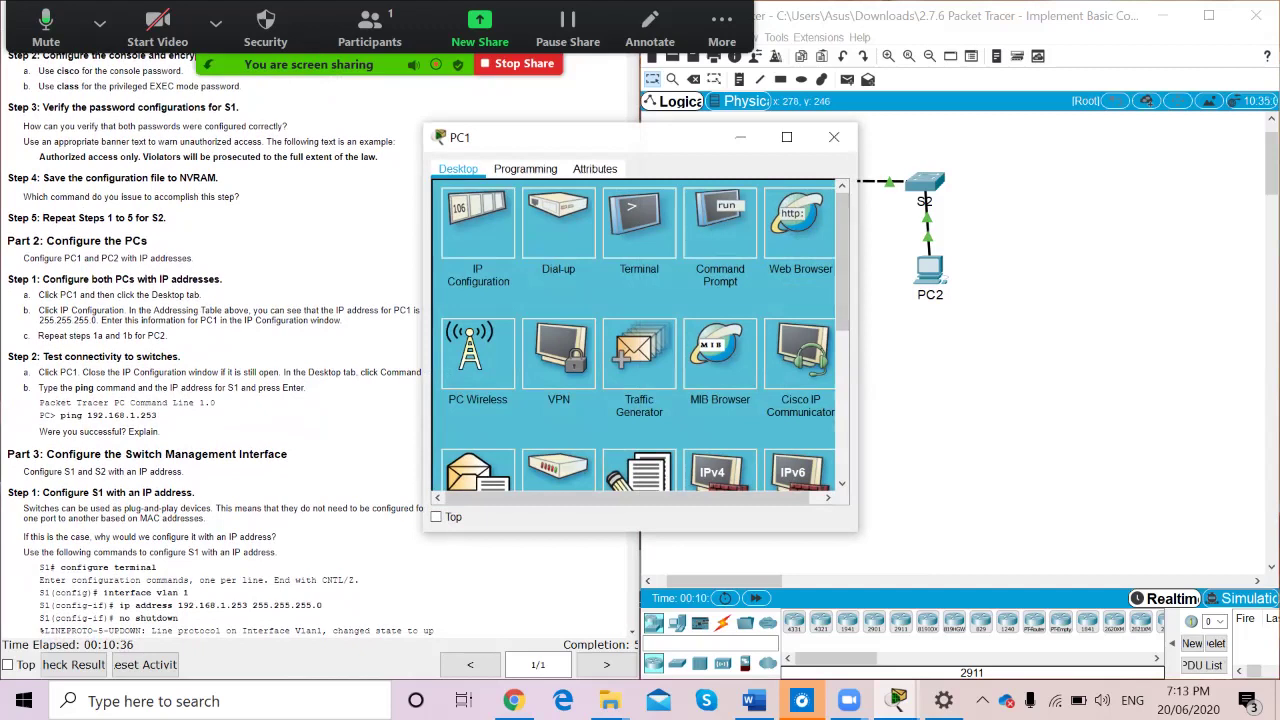
left_click_drag(600, 137, 824, 125)
left_click(701, 210)
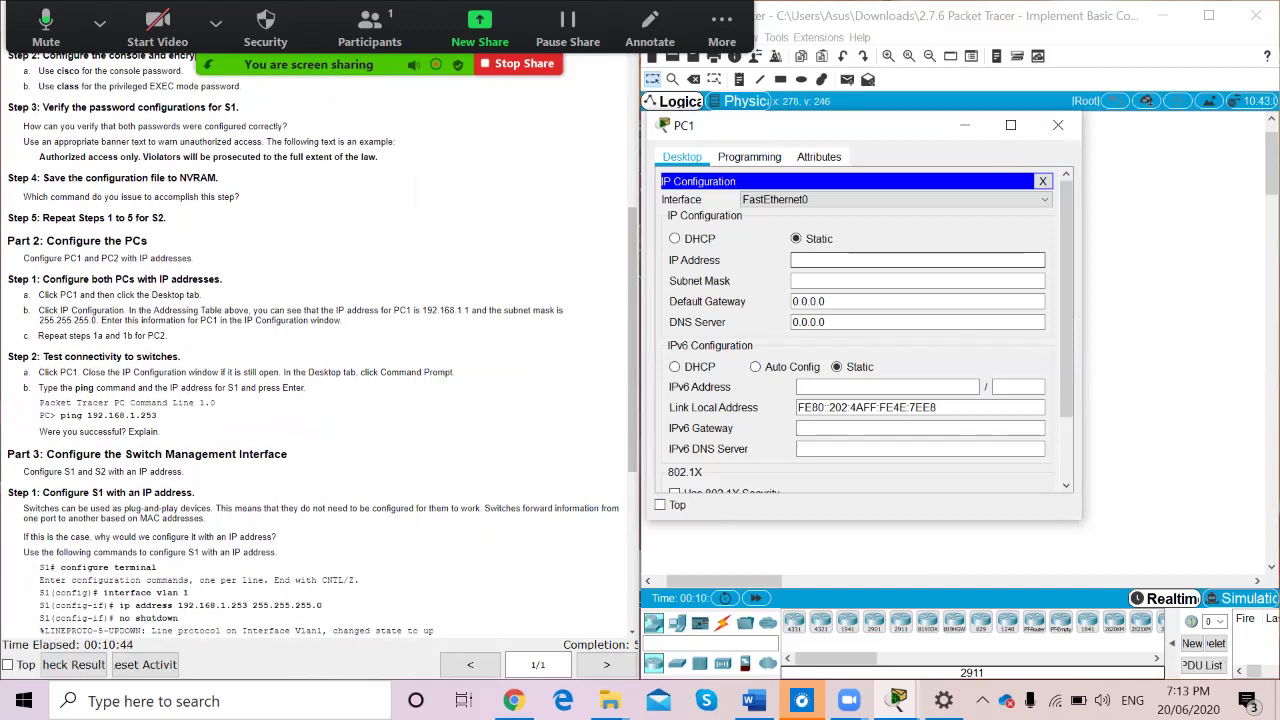
type("192.168.1.1")
key("Tab")
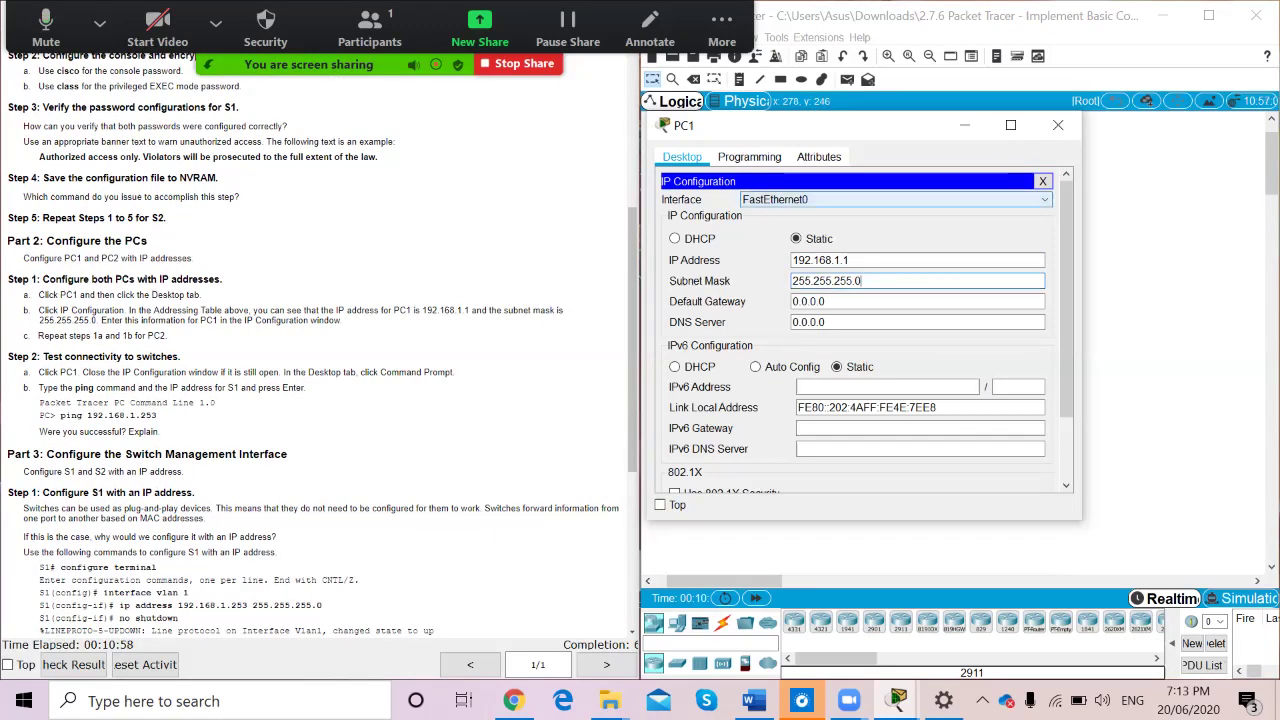
left_click(1058, 125)
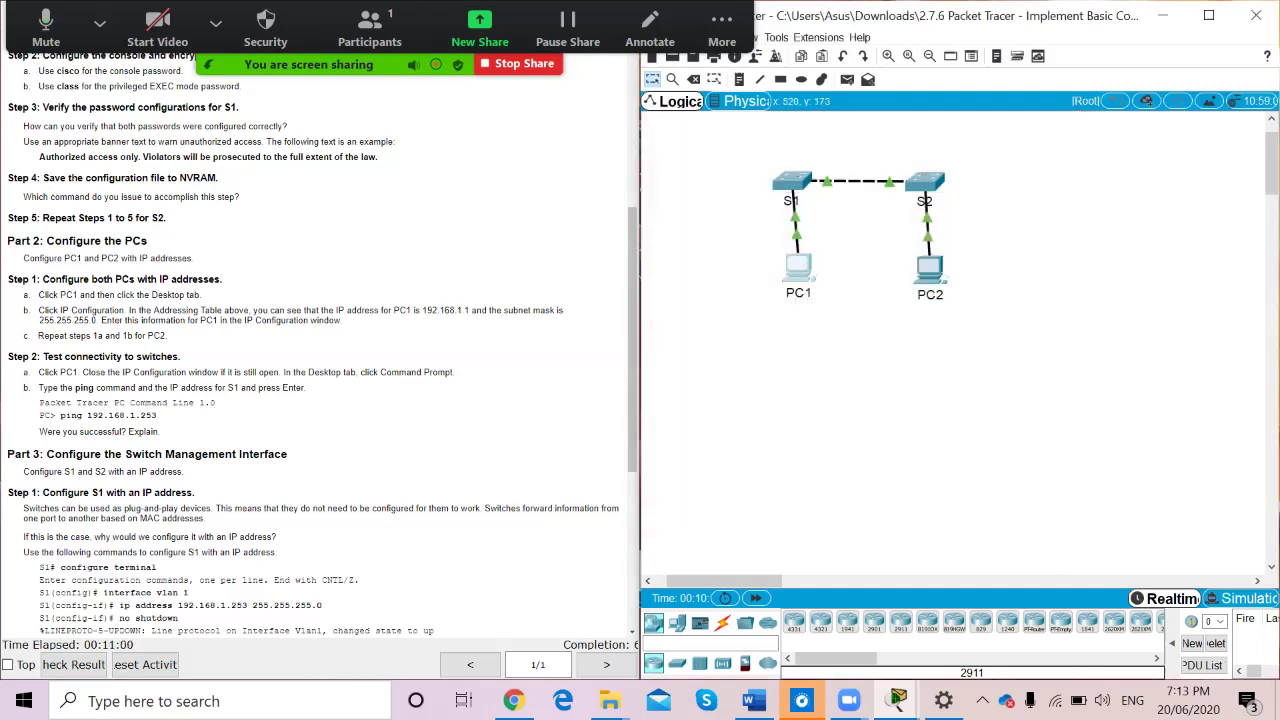
Give PC2 the static IP 192.168.1.254 with mask 255.255.255.0, then close its window
left_click(930, 270)
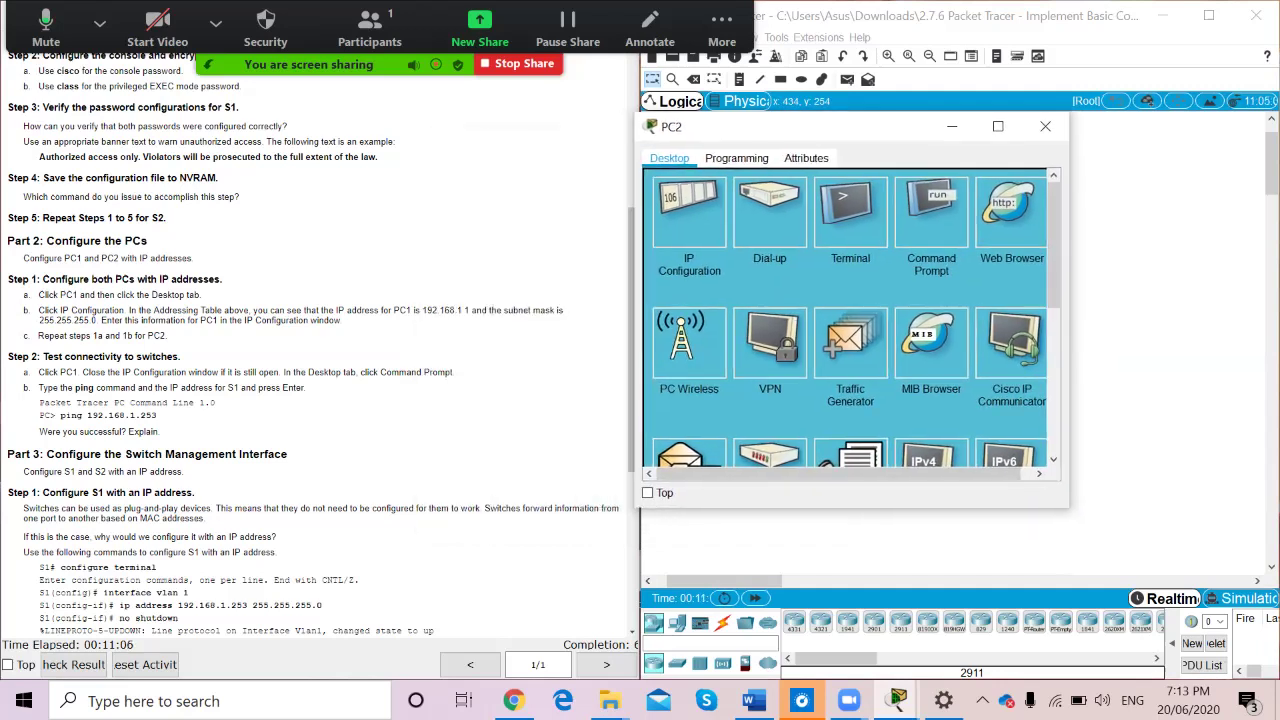
left_click(689, 212)
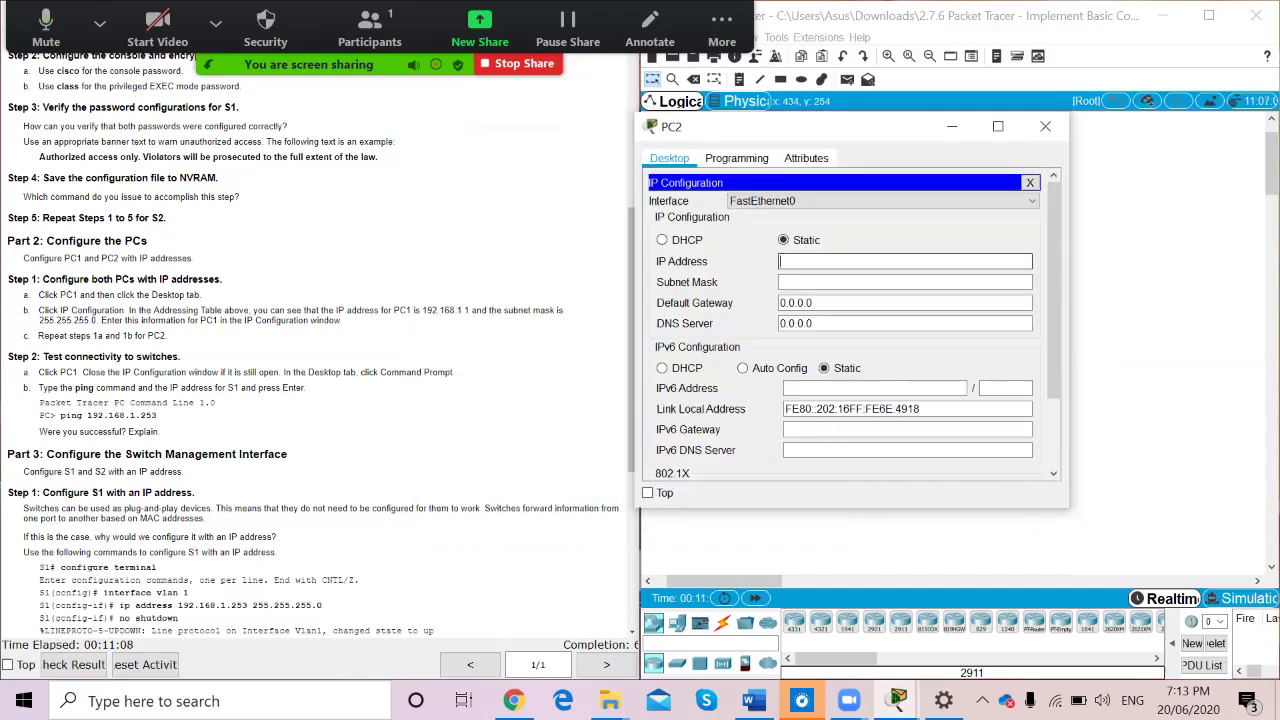
scroll(315, 340, "up", 5)
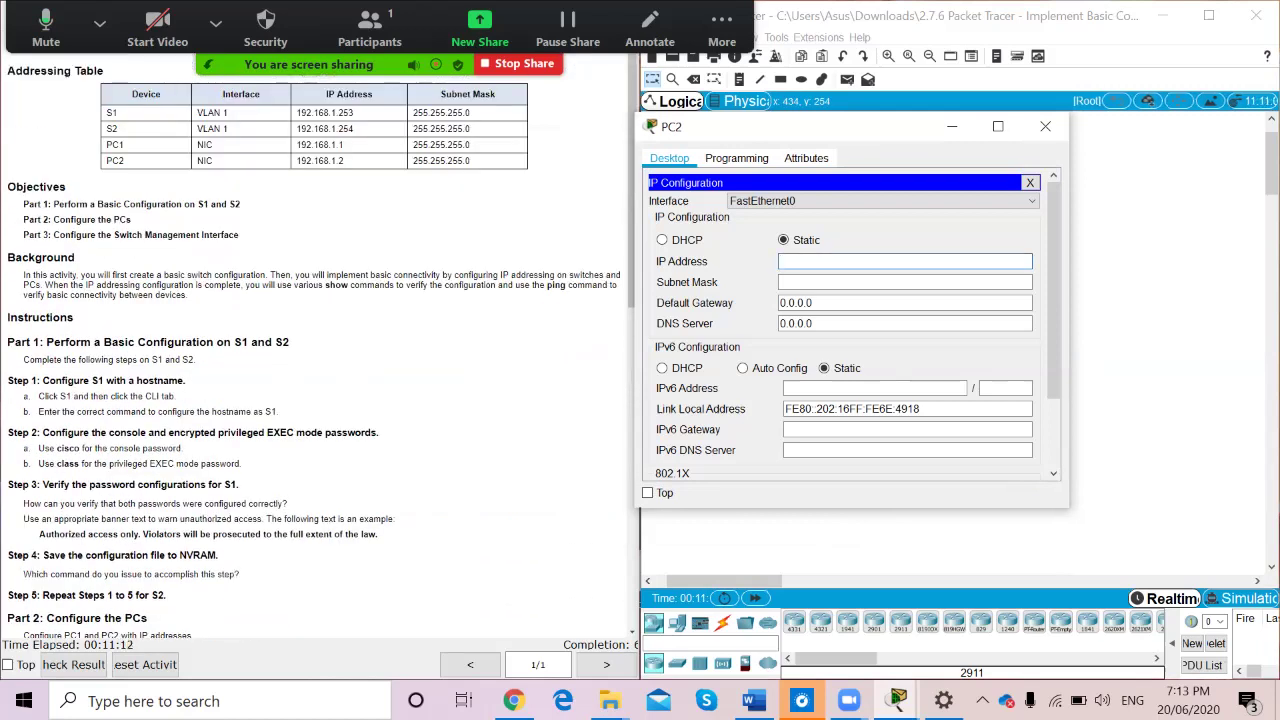
type("19")
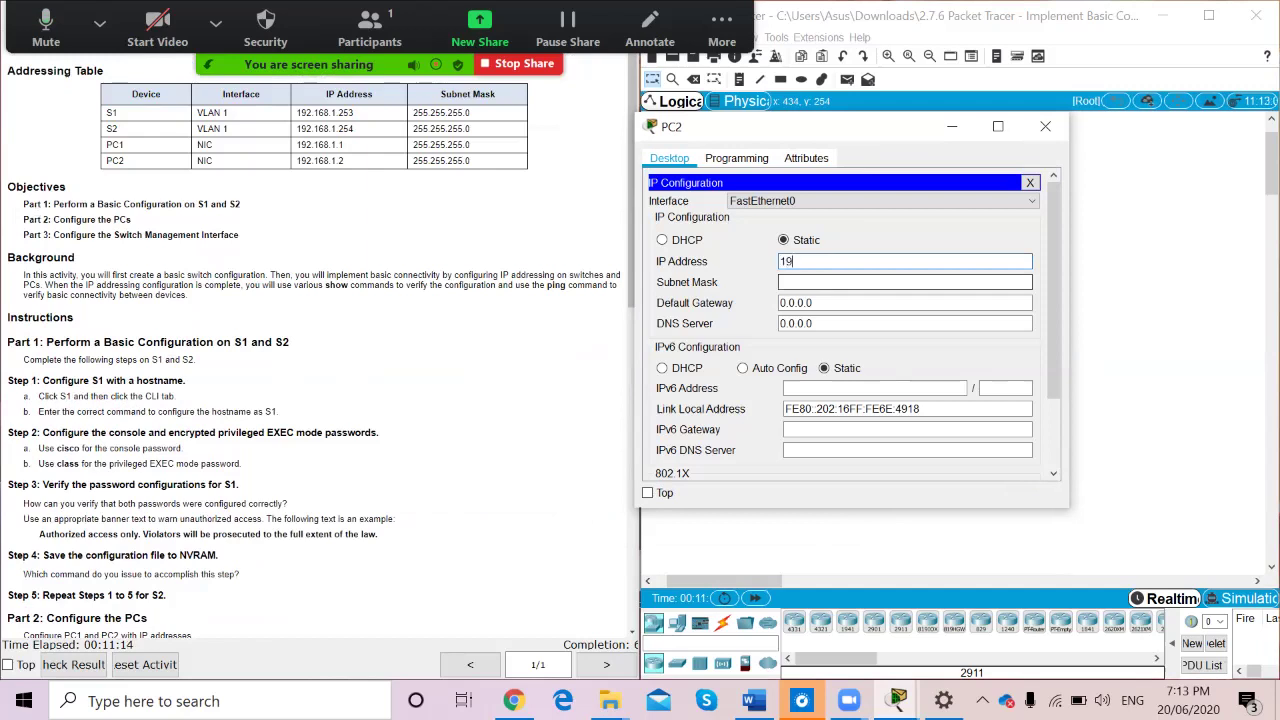
type("2.")
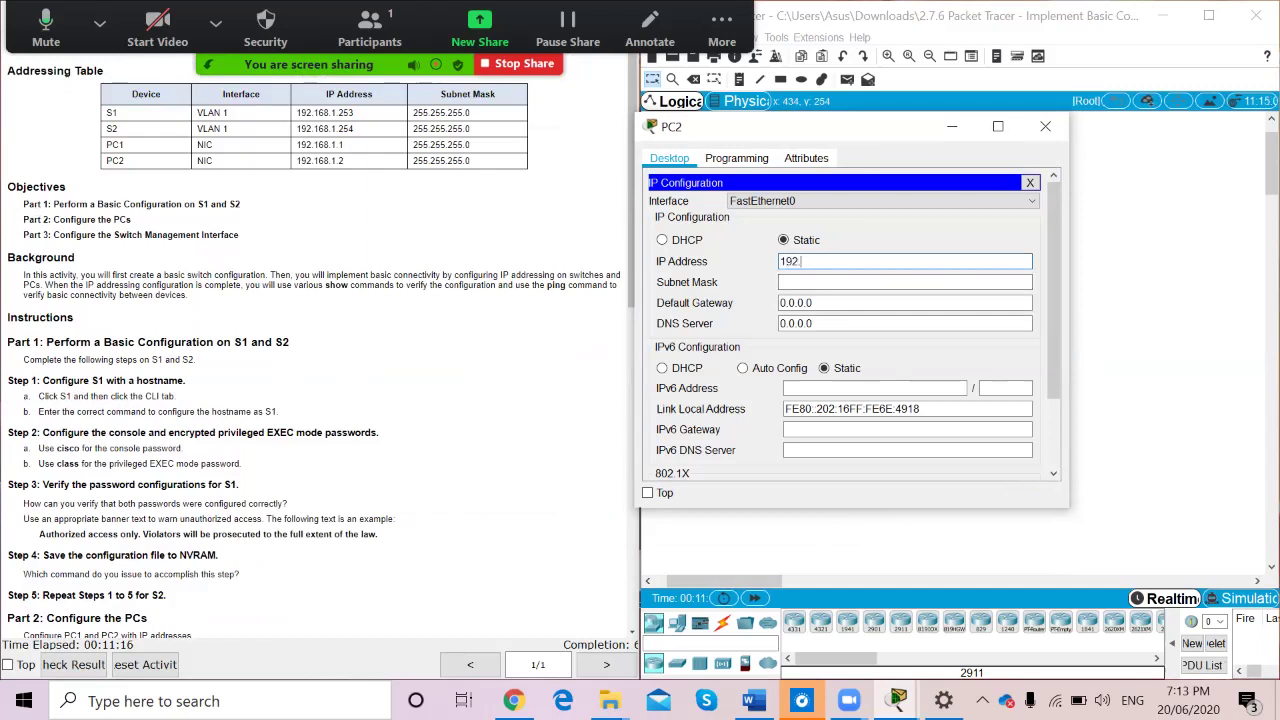
type("168.1.254")
left_click(900, 282)
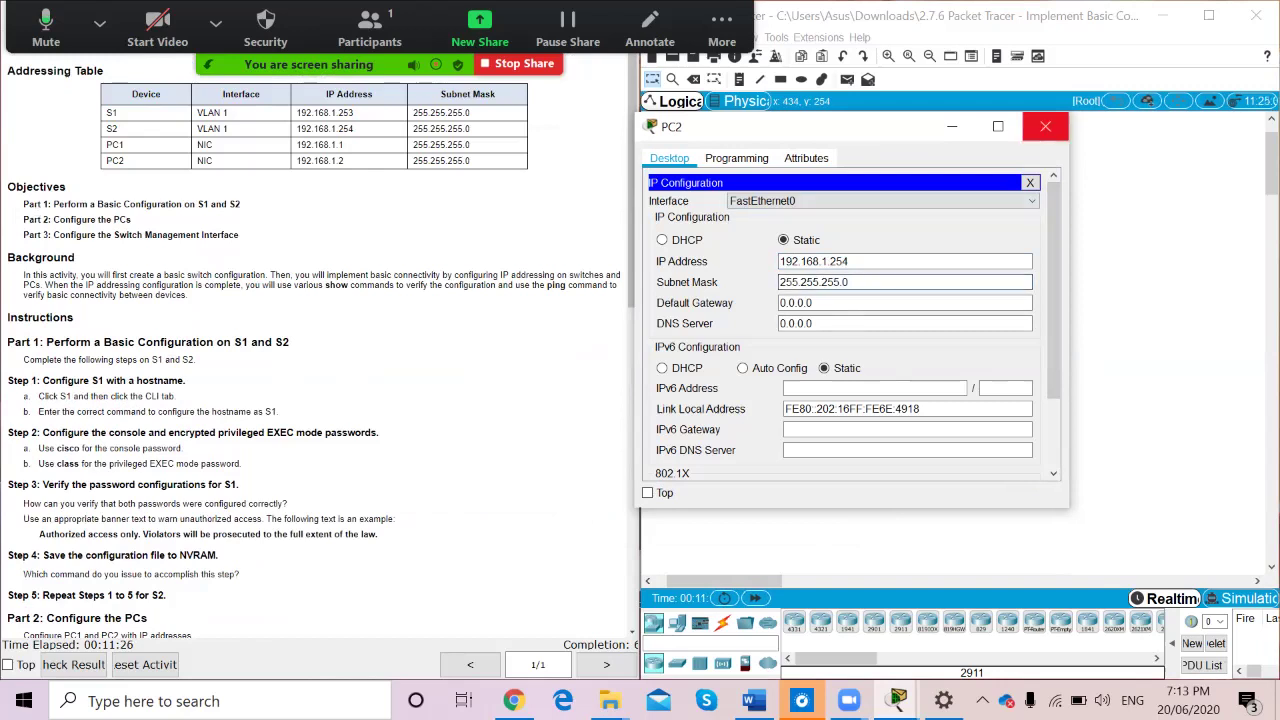
left_click(1045, 126)
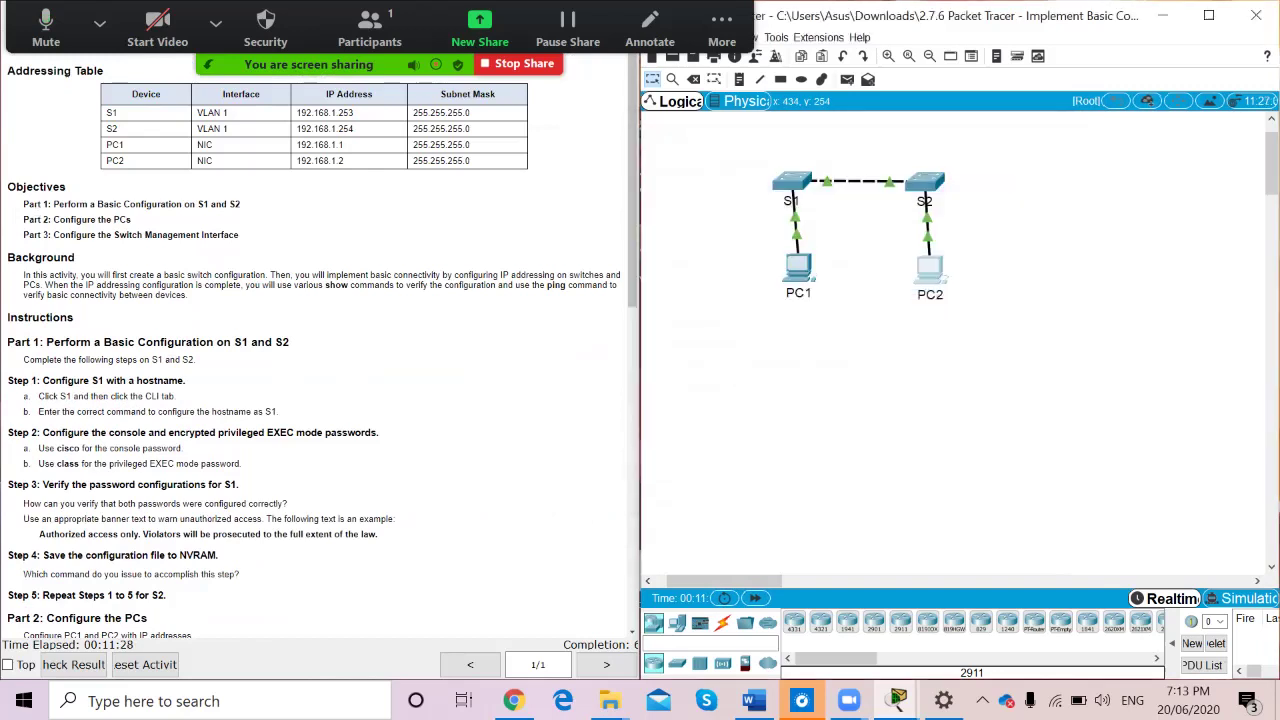
Open PC1's Command Prompt with its window positioned over the topology
scroll(320, 350, "down", 10)
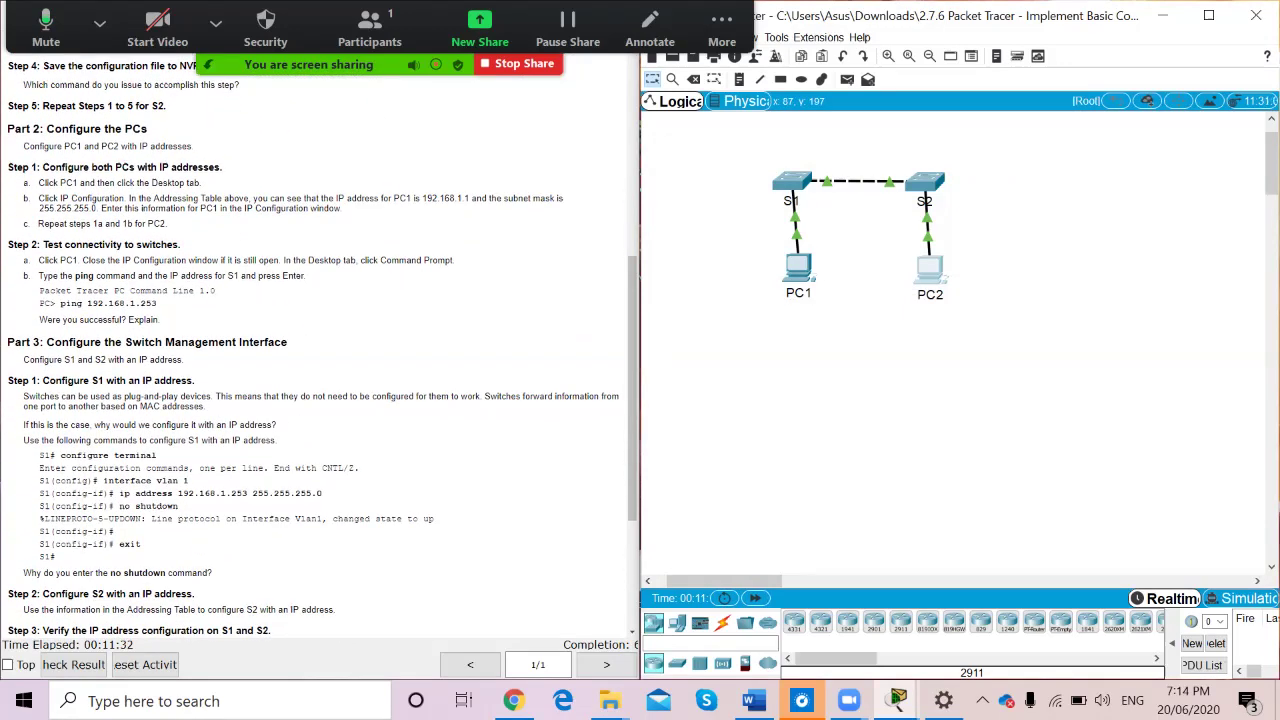
scroll(320, 350, "down", 1)
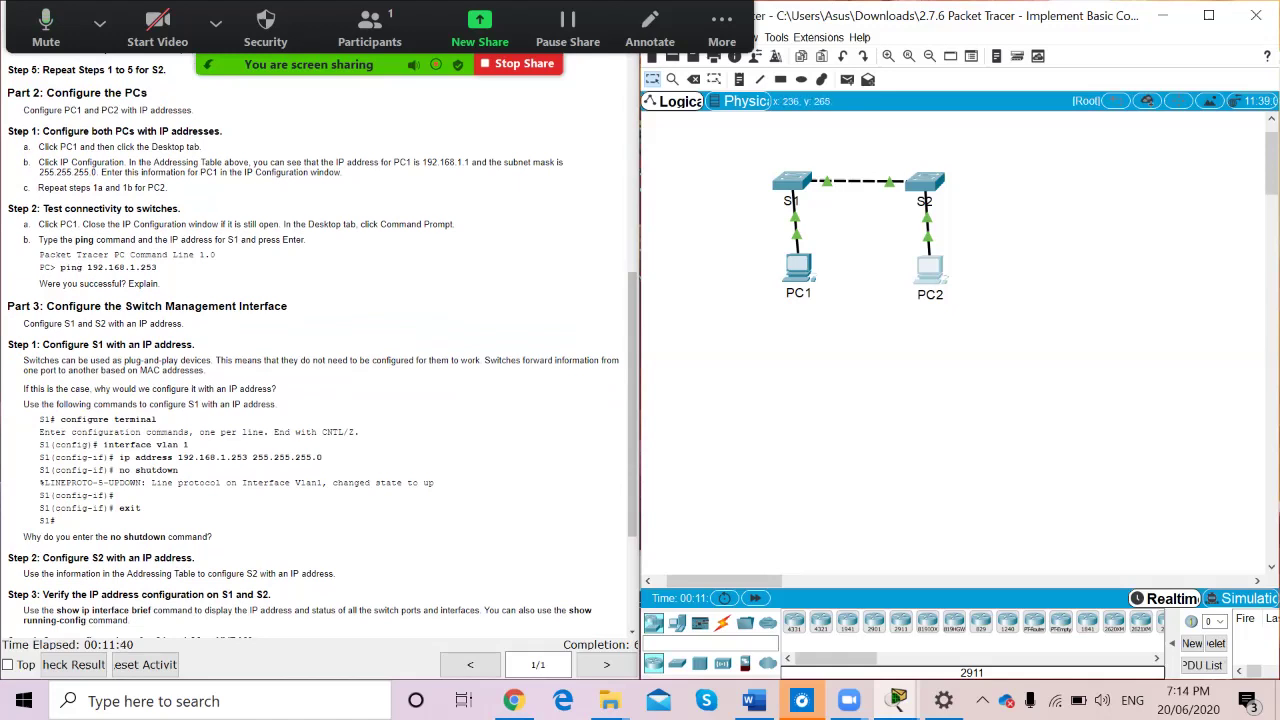
left_click(798, 266)
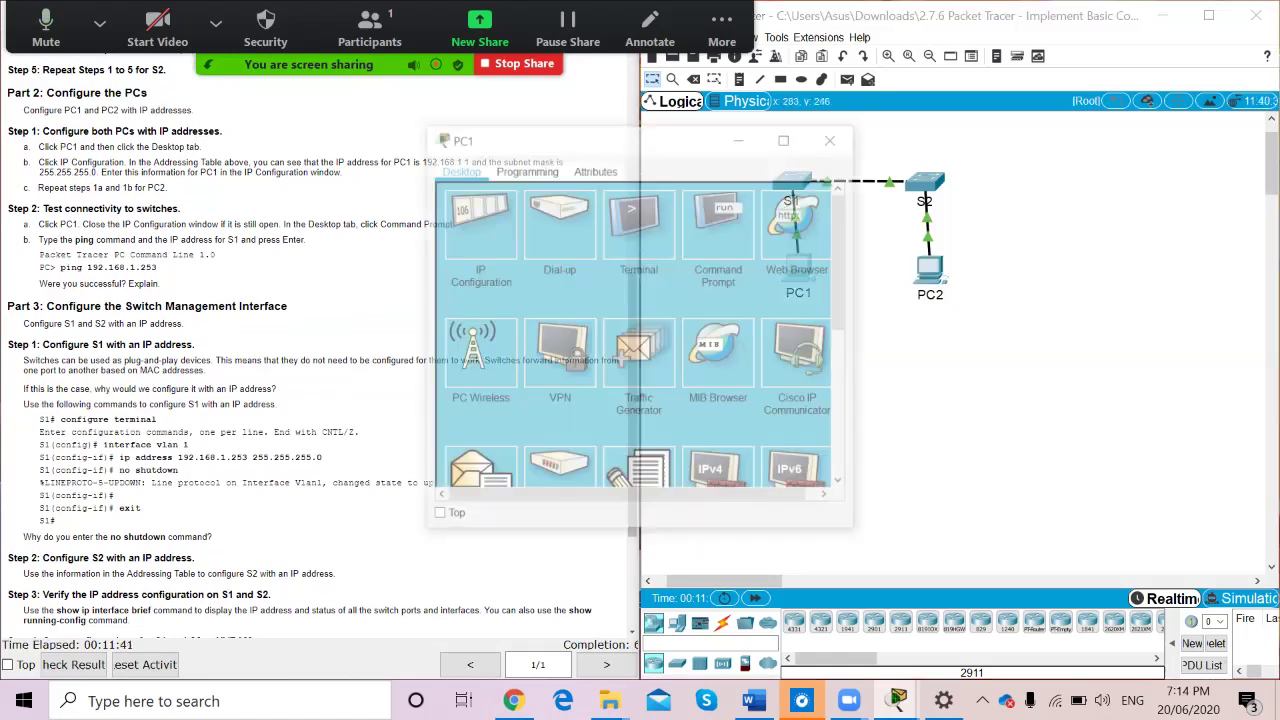
left_click_drag(600, 137, 873, 184)
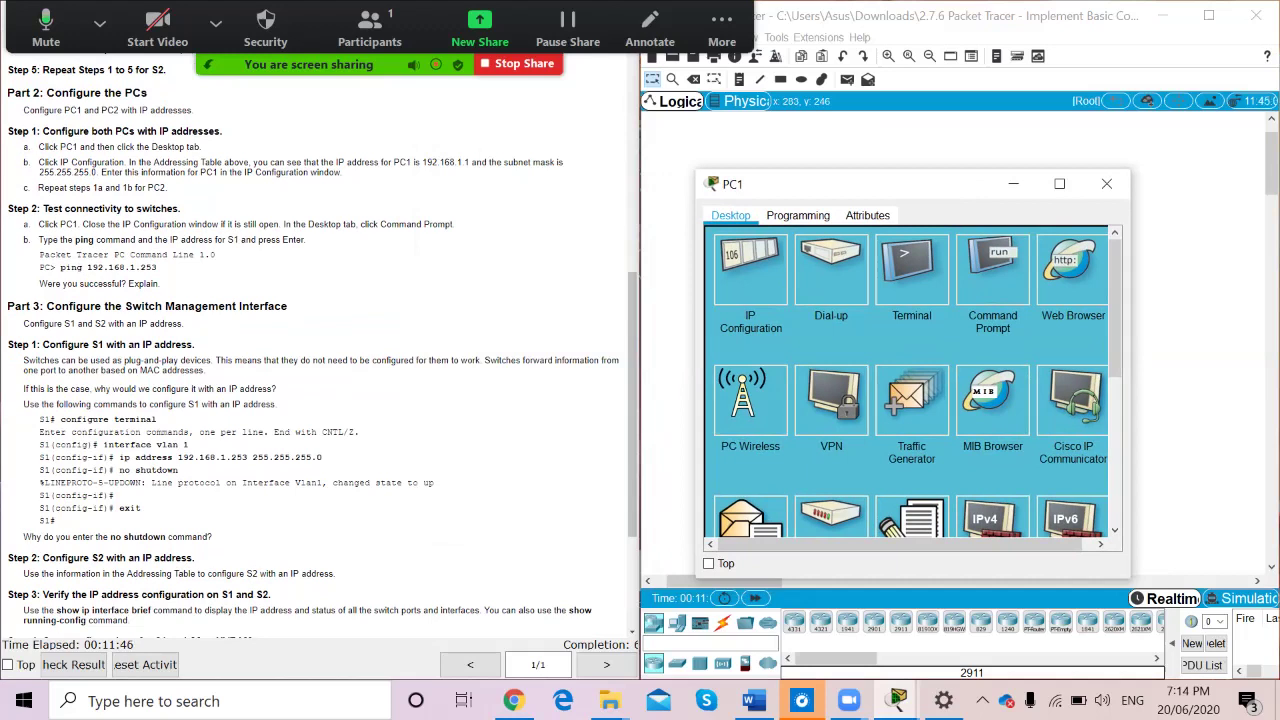
left_click(992, 271)
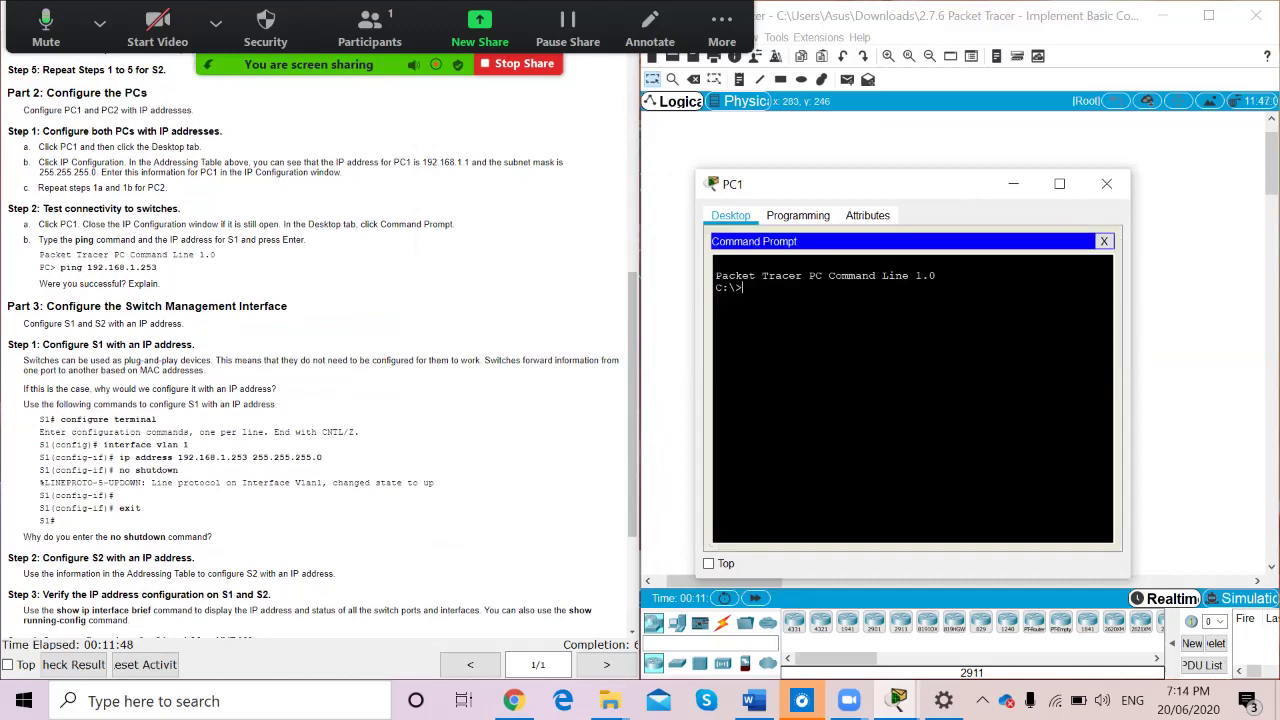
Ping 192.168.1.253 from PC1 and watch all four requests time out
type("ping")
scroll(320, 350, "up", 5)
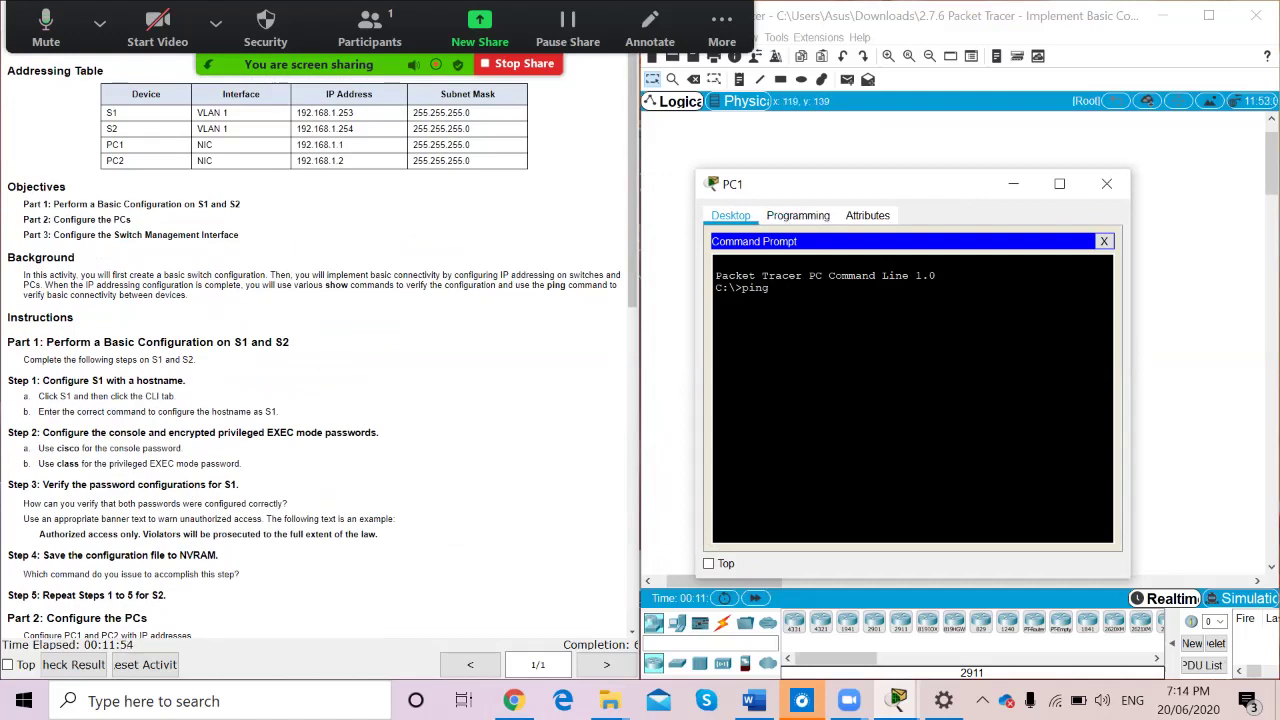
type("192")
left_click_drag(900, 182, 899, 349)
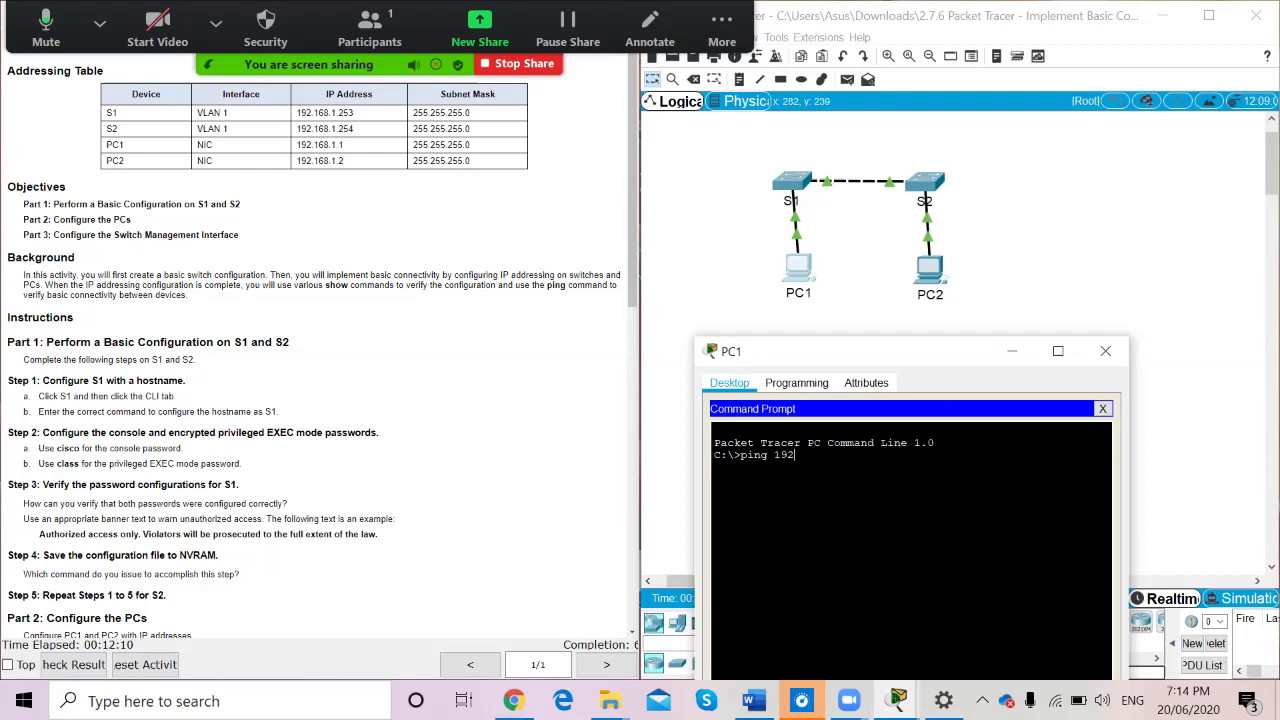
left_click_drag(826, 351, 839, 232)
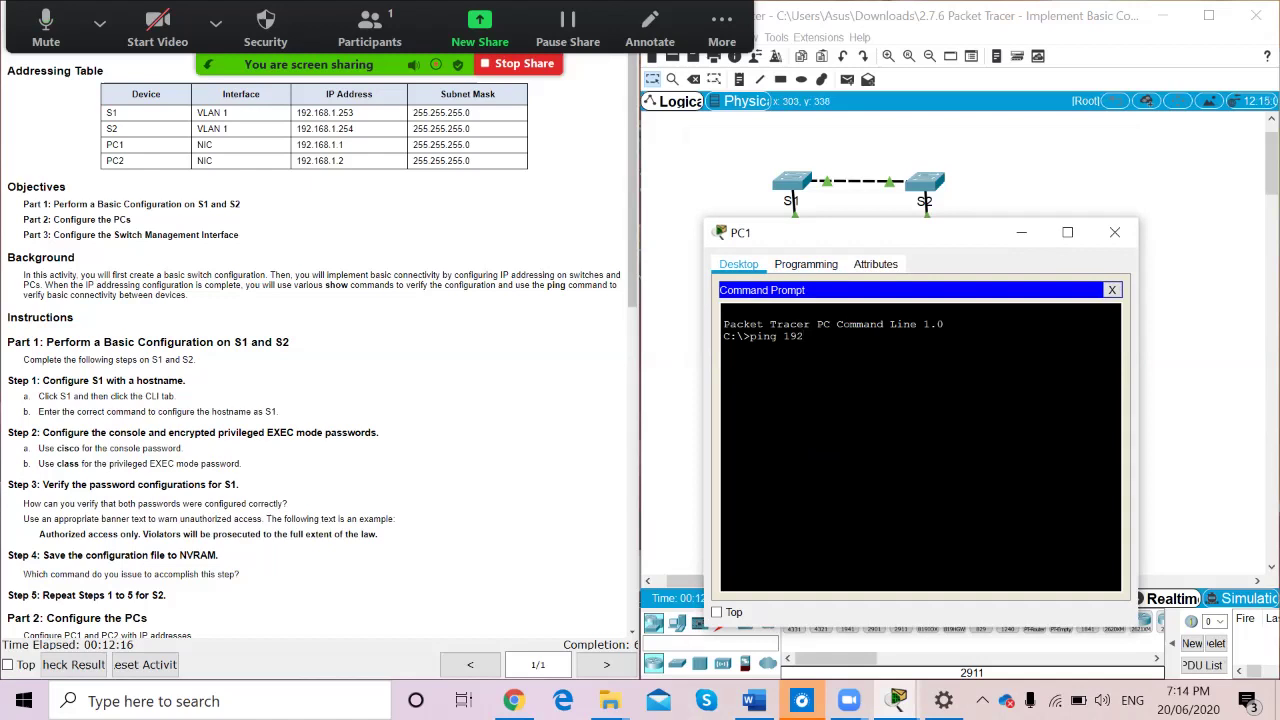
type(".168.1.253")
key("Return")
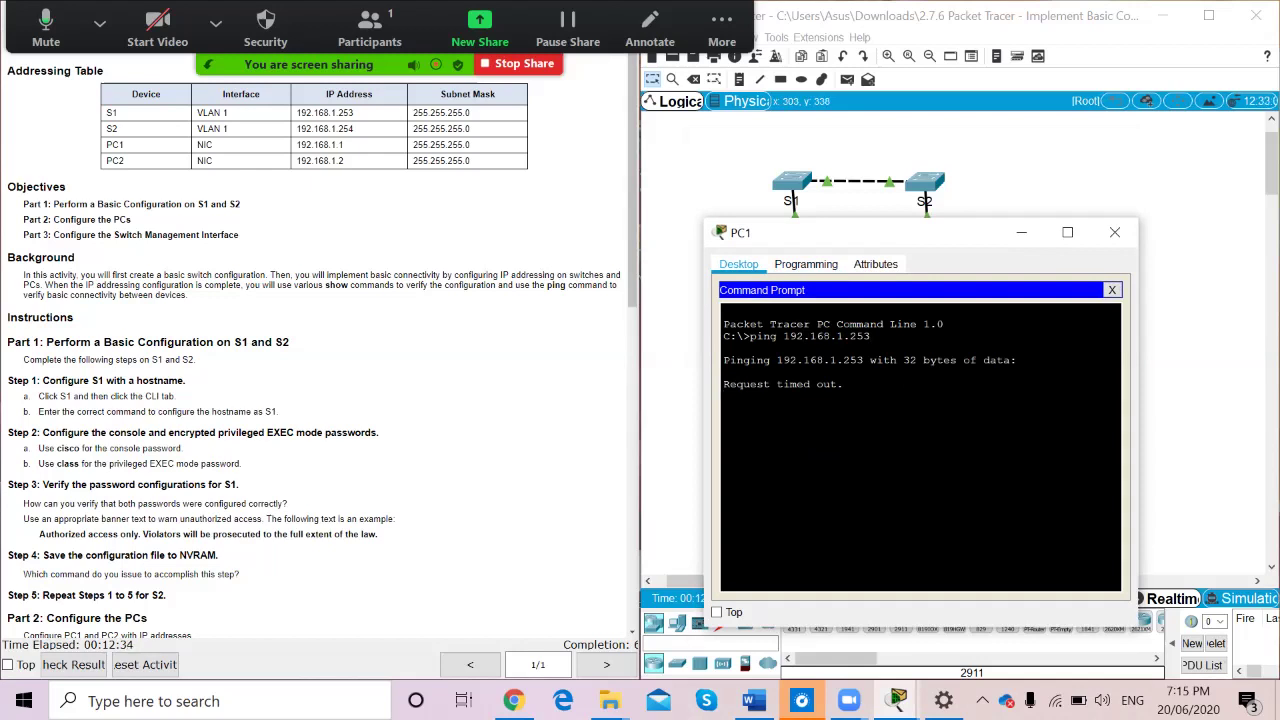
left_click_drag(900, 232, 1019, 363)
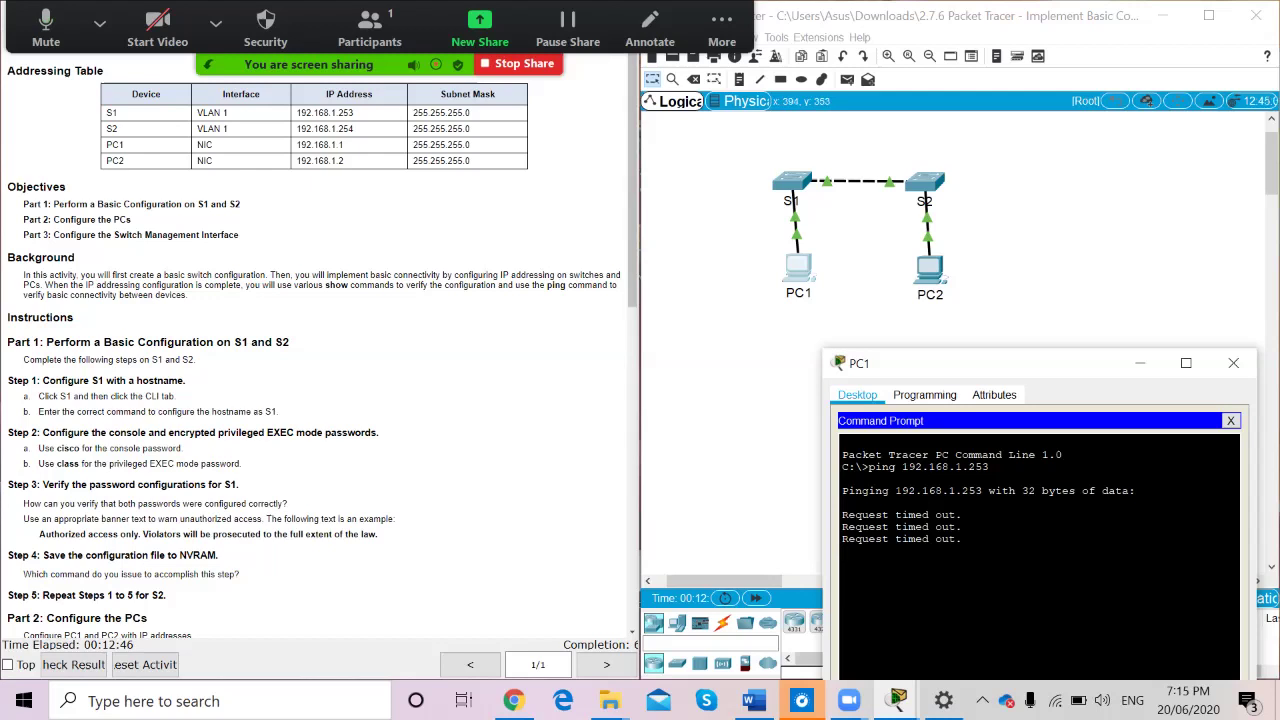
left_click_drag(1010, 363, 943, 182)
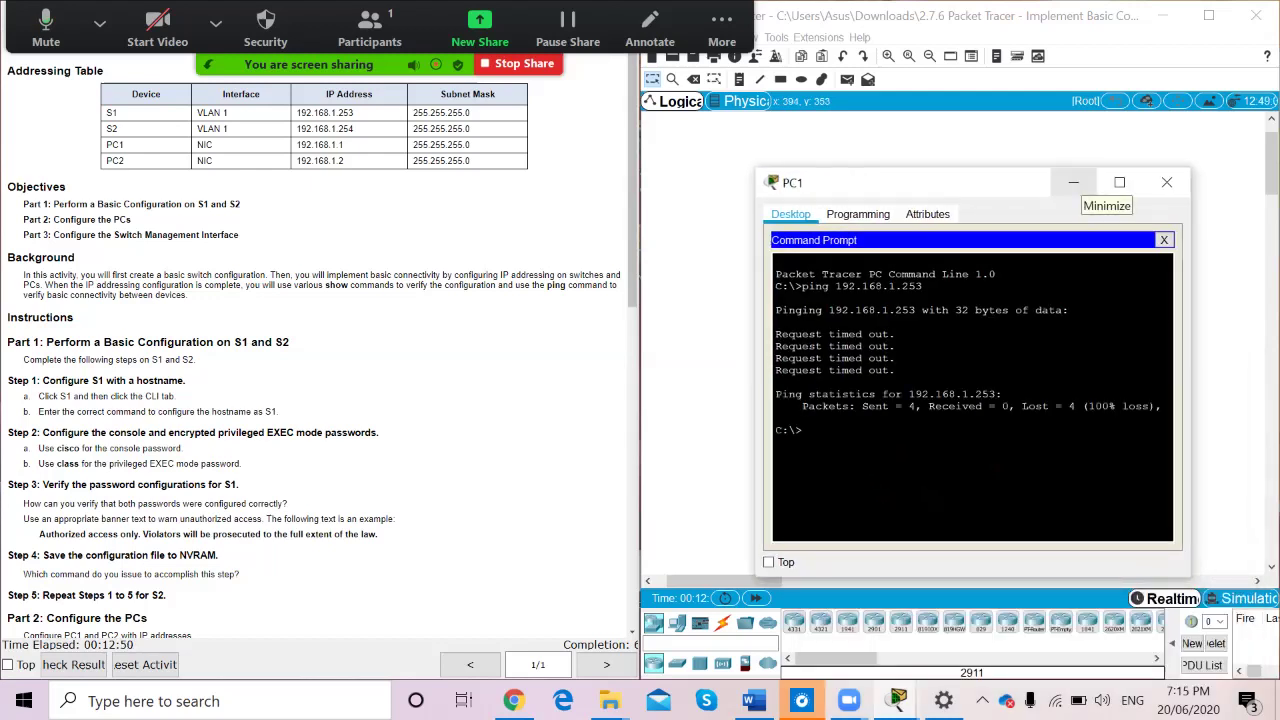
Put away PC1's prompt, scroll the instructions to Part 3 Step 5, and open S1's CLI
left_click(1073, 183)
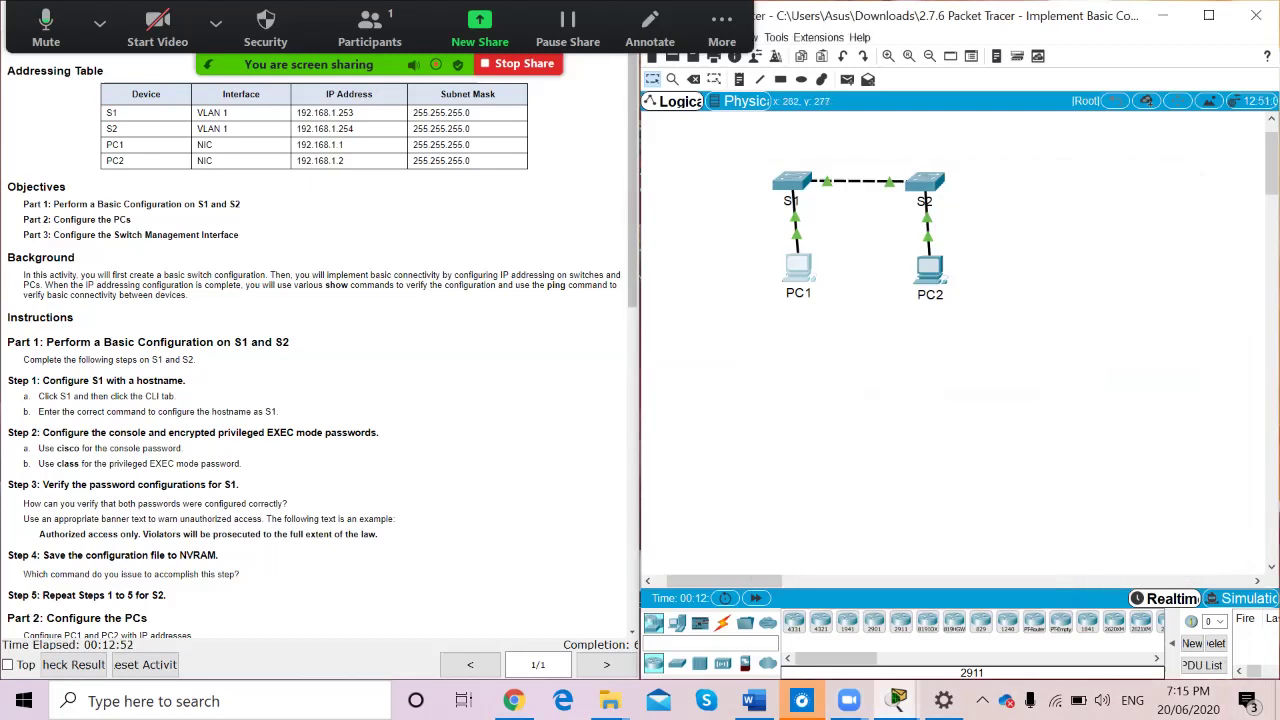
scroll(320, 350, "down", 5)
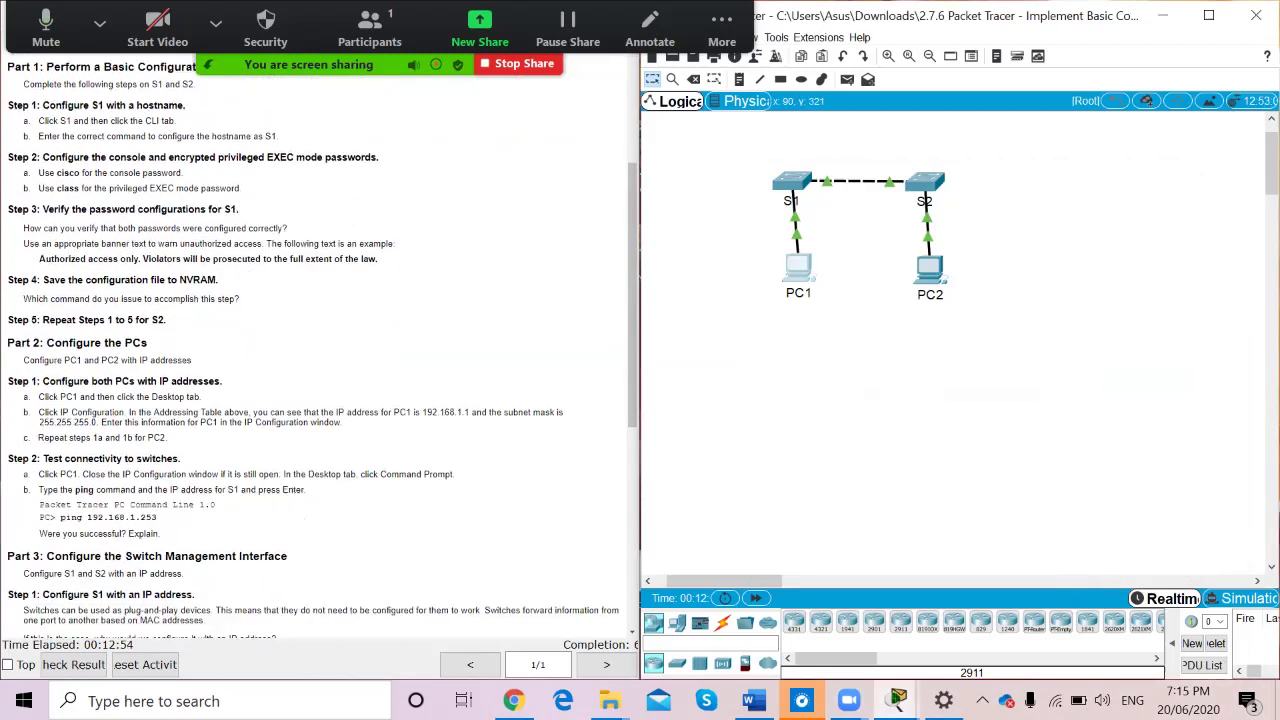
scroll(320, 350, "down", 3)
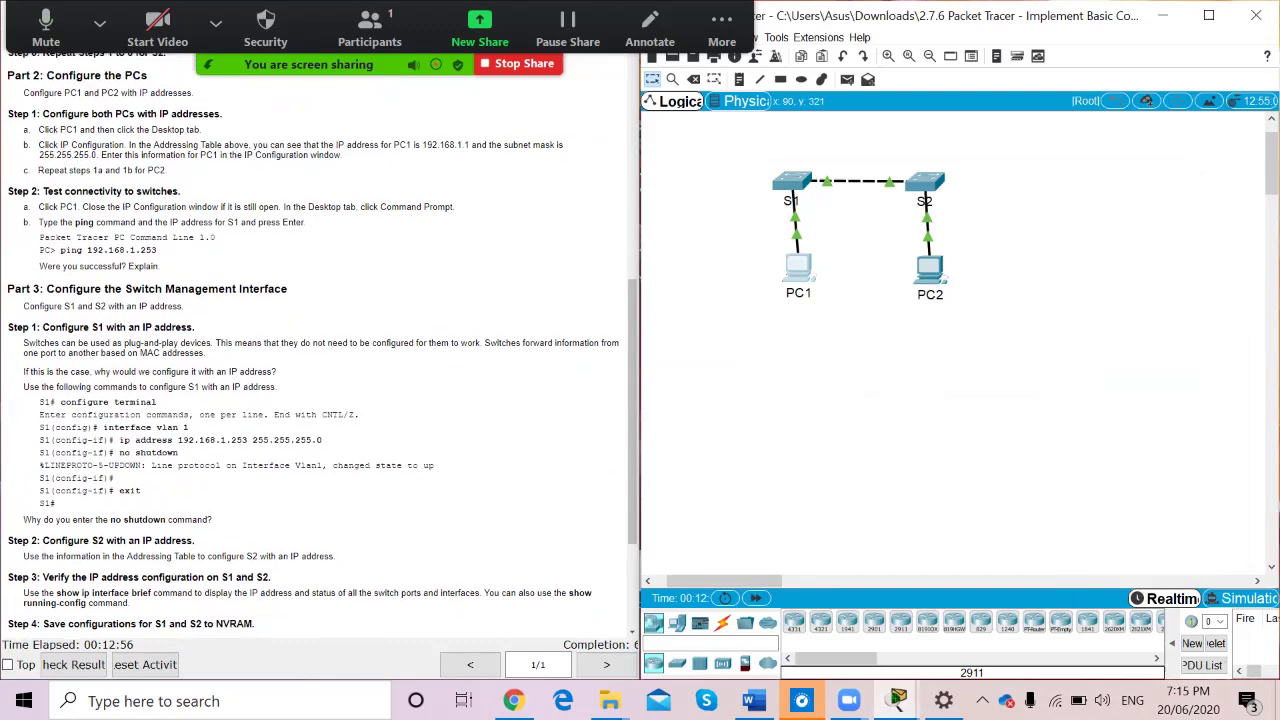
scroll(320, 350, "down", 2)
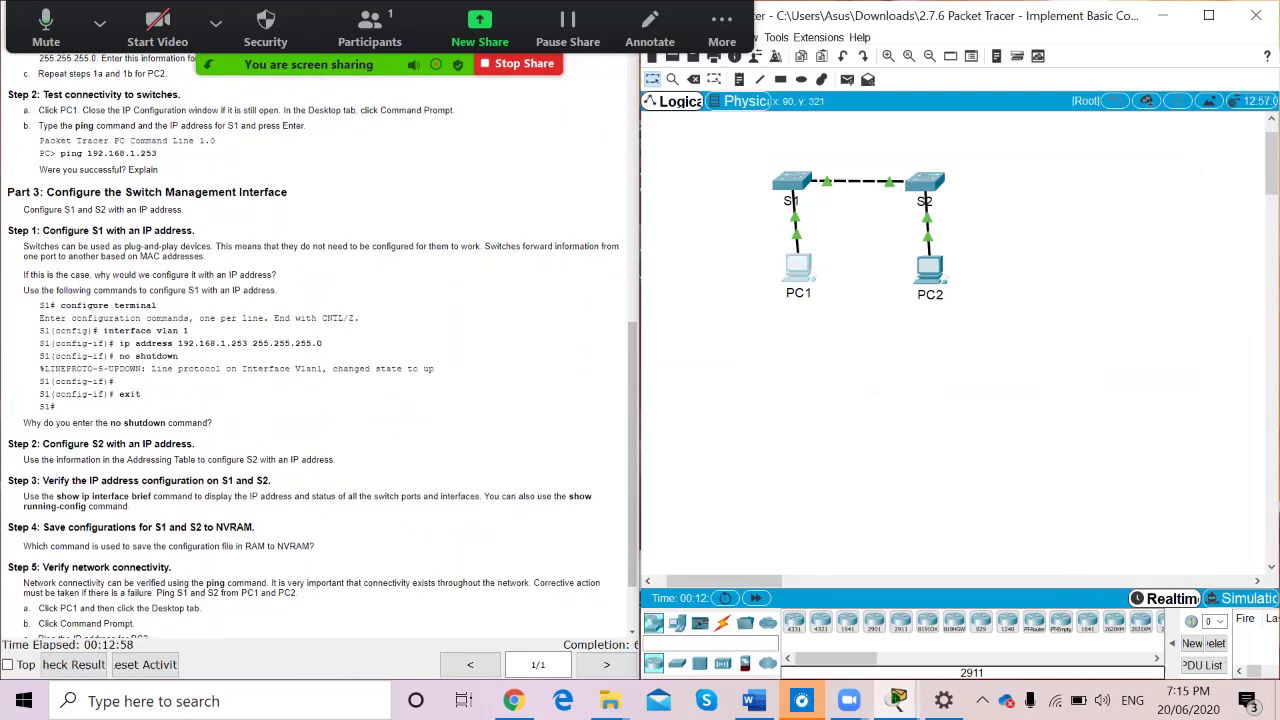
scroll(320, 350, "down", 1)
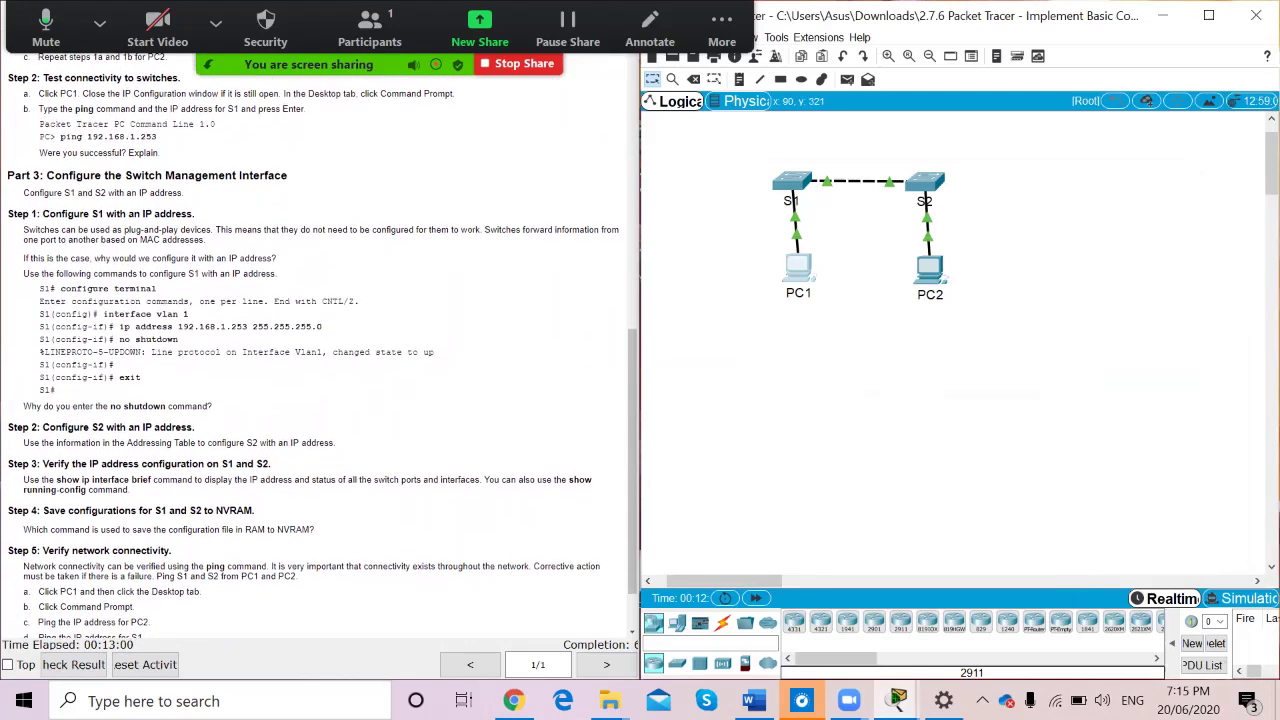
scroll(320, 345, "down", 1)
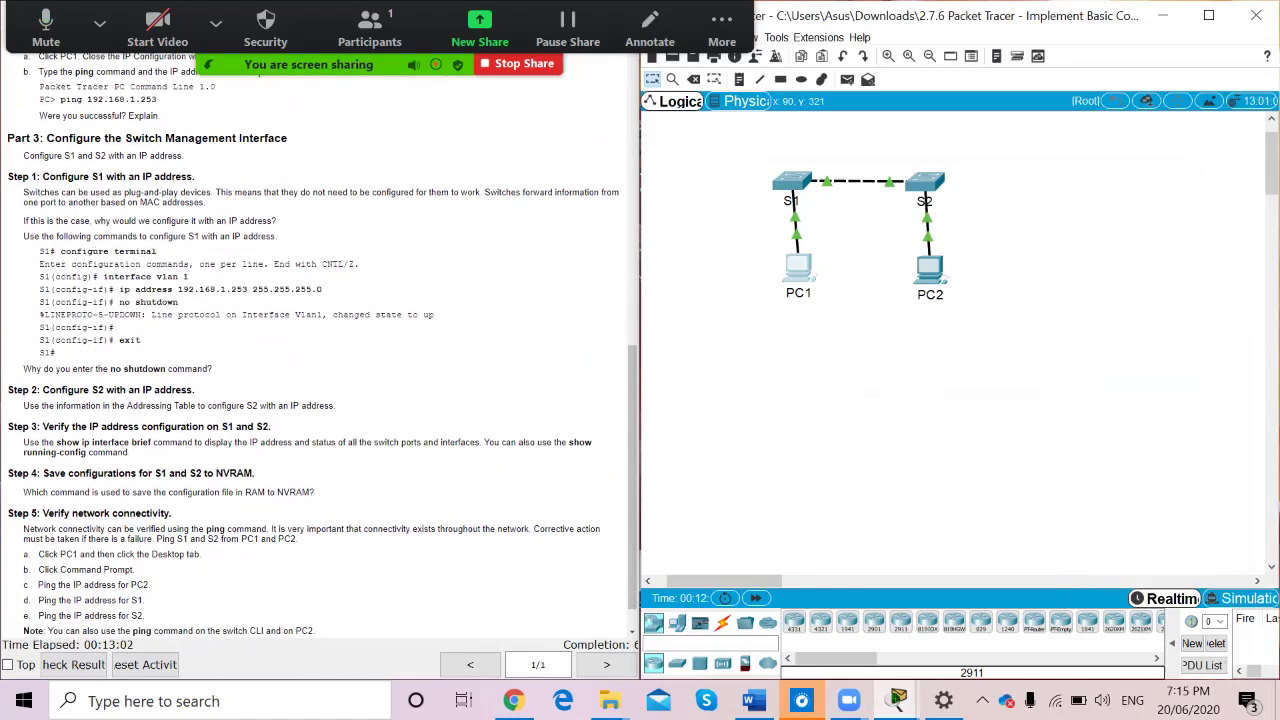
left_click(791, 181)
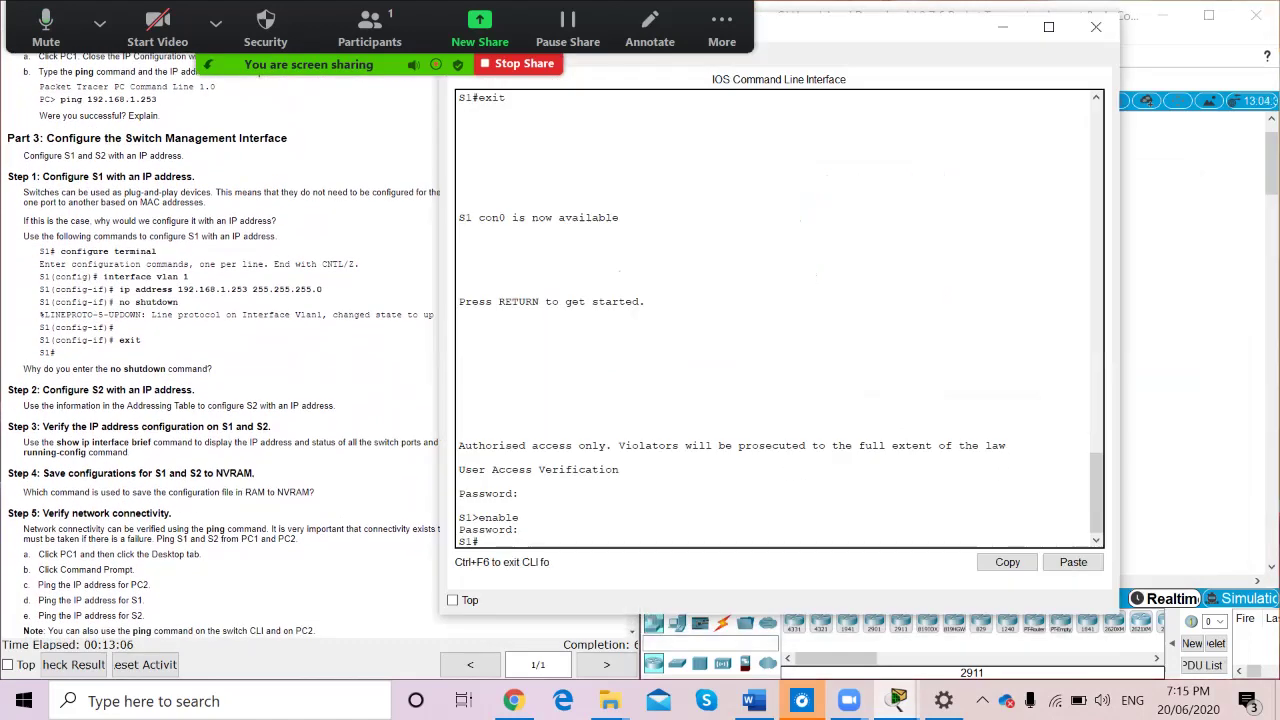
On S1, enter global configuration mode and start configuring interface vlan 1
left_click(1049, 27)
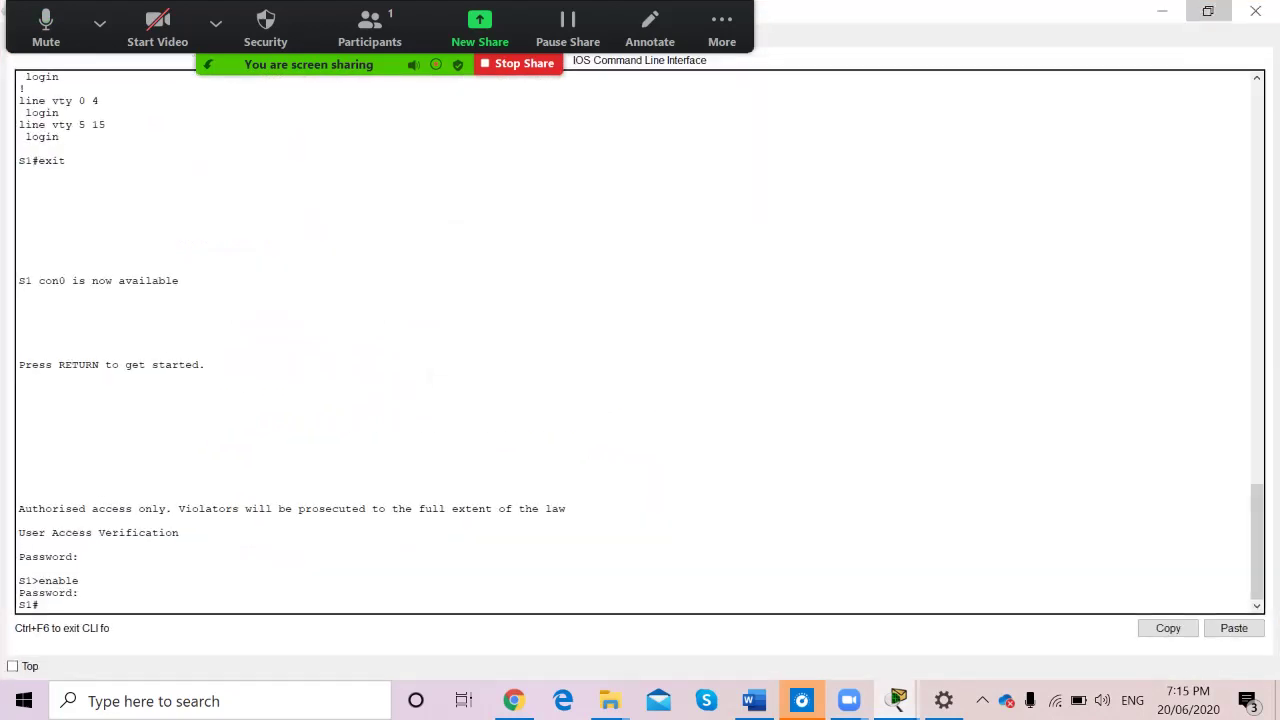
left_click(1208, 11)
left_click_drag(868, 27, 950, 15)
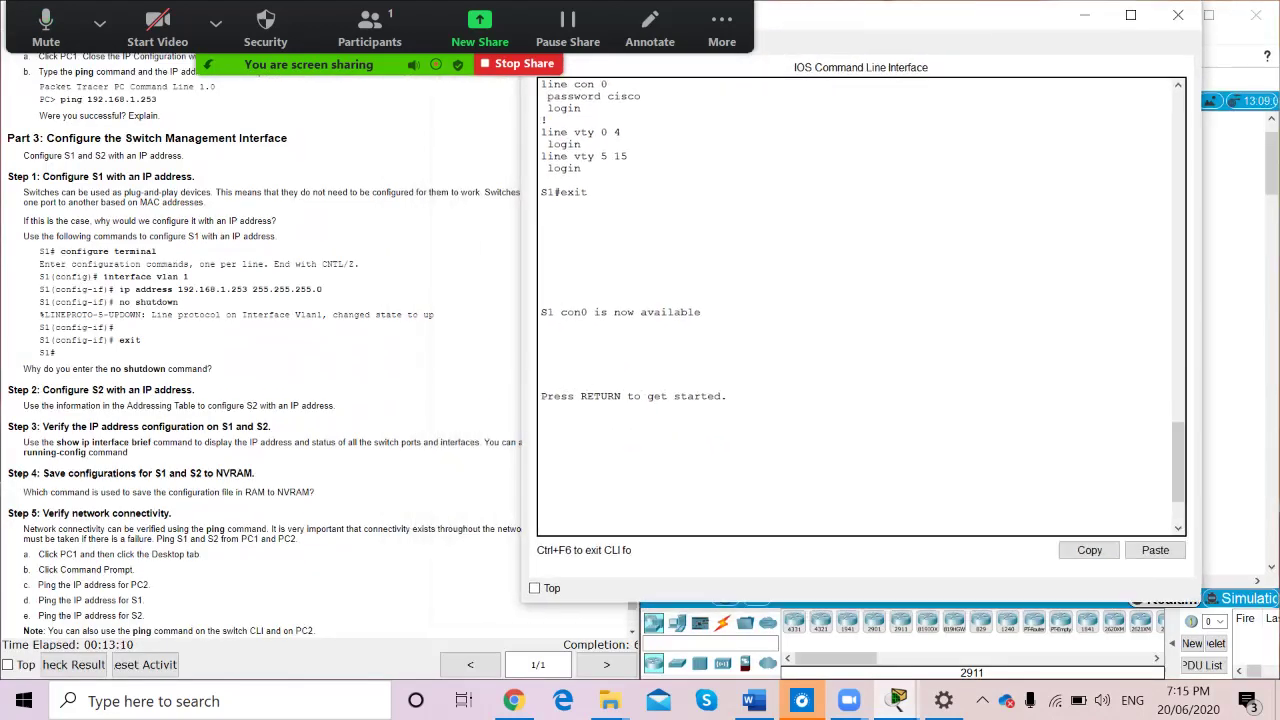
key("Return")
type("config t")
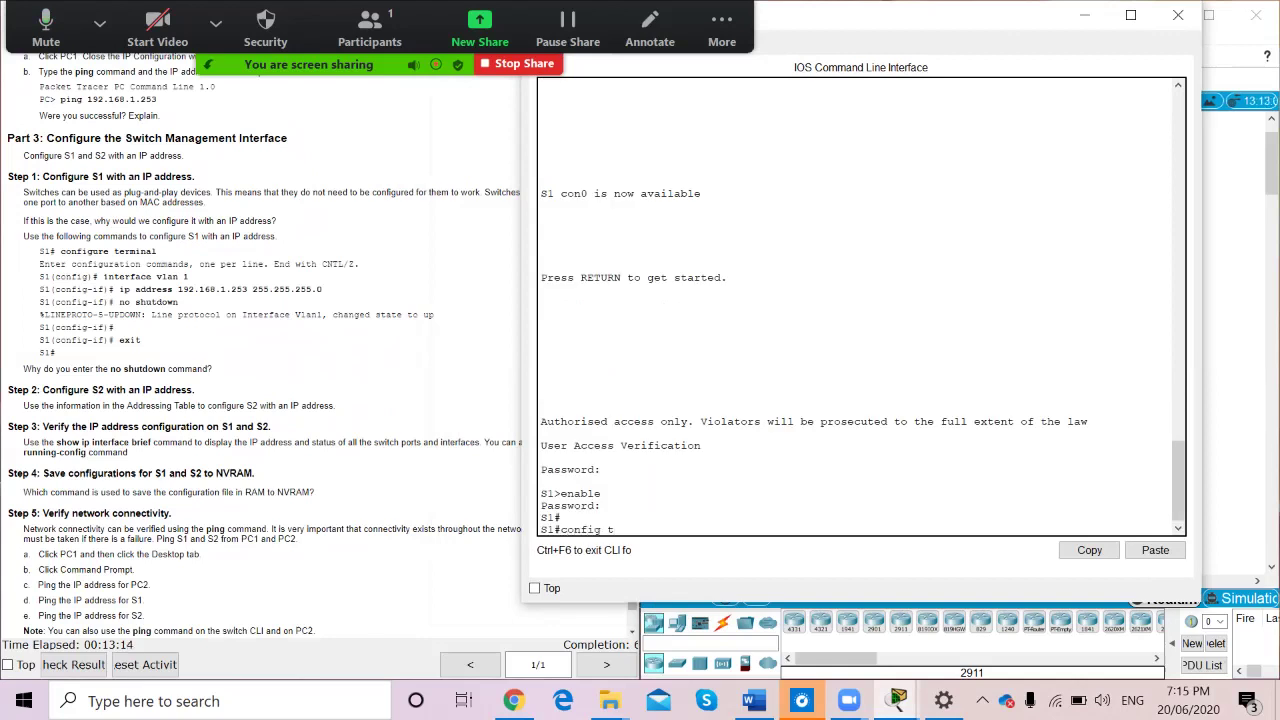
key("Return")
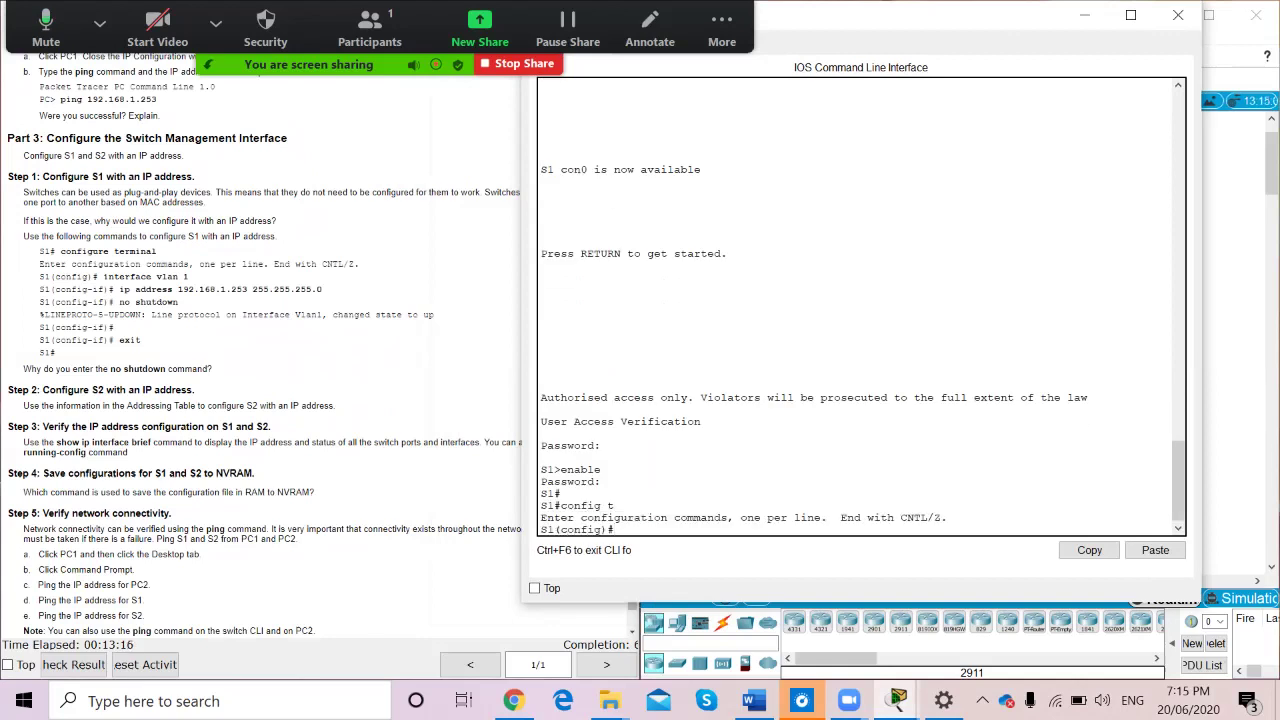
type("interface vlan 1")
key("Return")
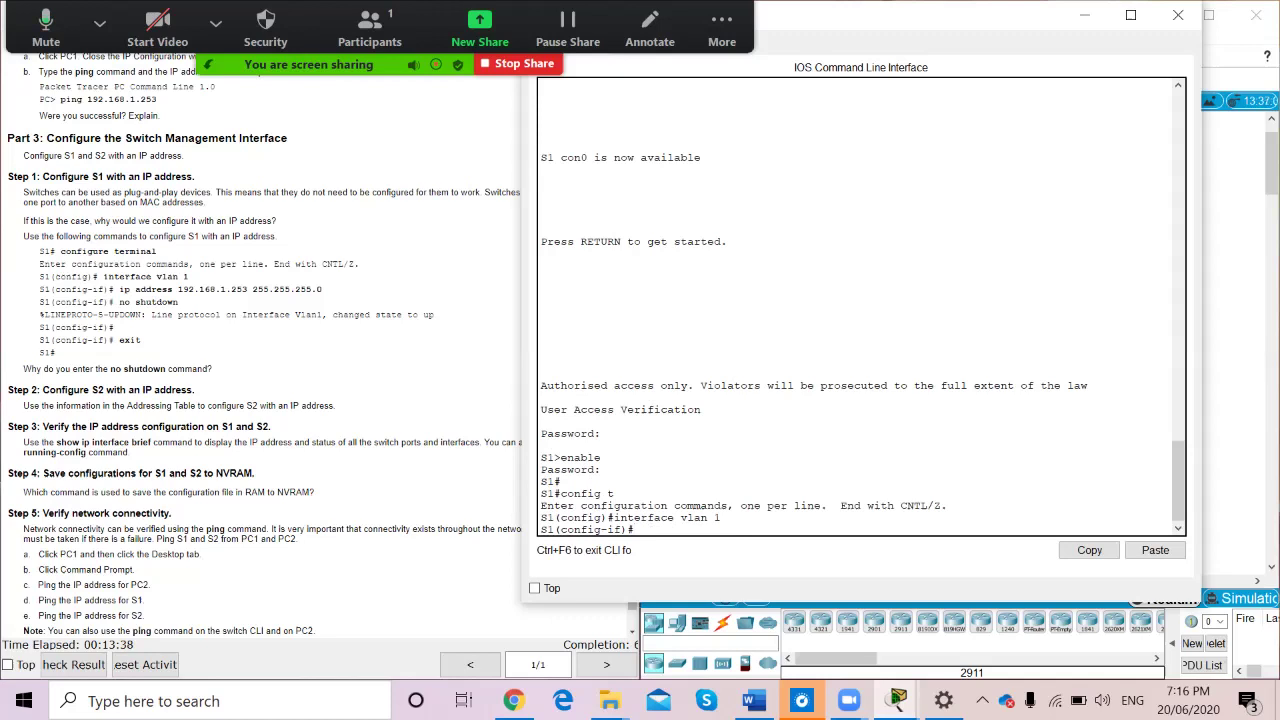
Assign 92.168.1.253 255.255.255.0 to VLAN 1, enable it with no shutdown, and minimize the terminal
type("ip")
type("address 92.168.1.253")
scroll(260, 350, "up", 10)
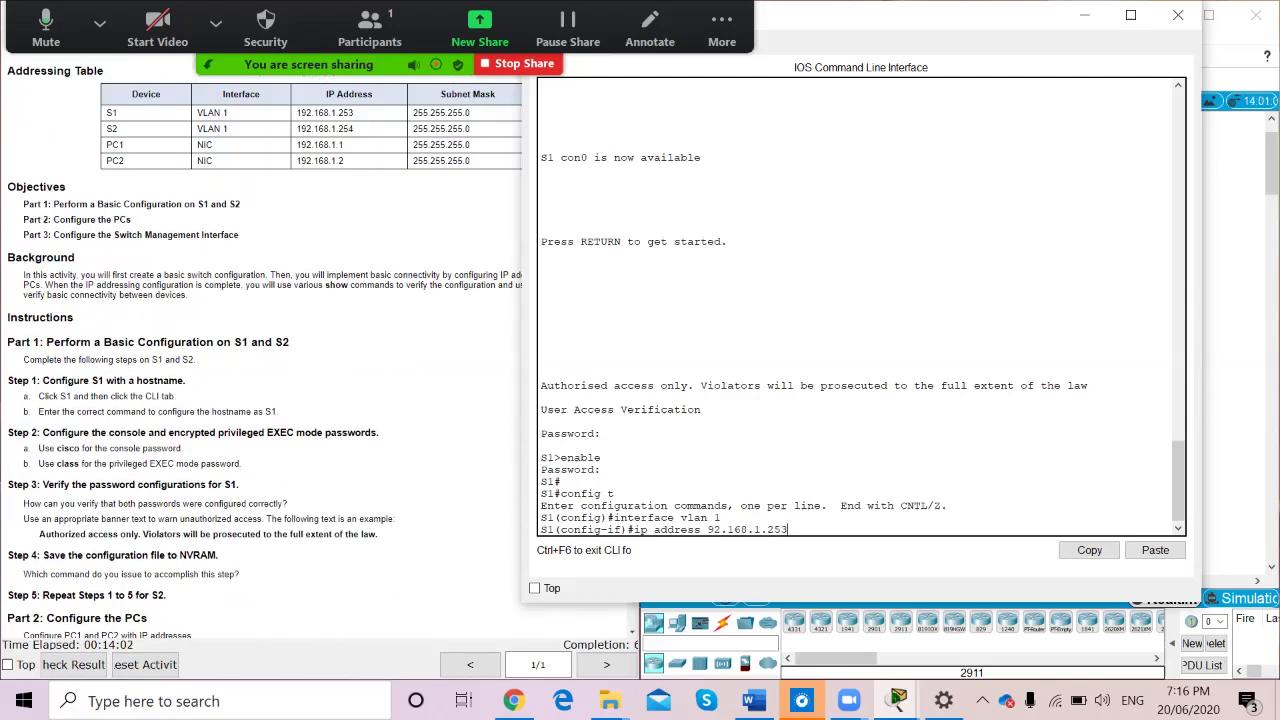
scroll(260, 350, "down", 10)
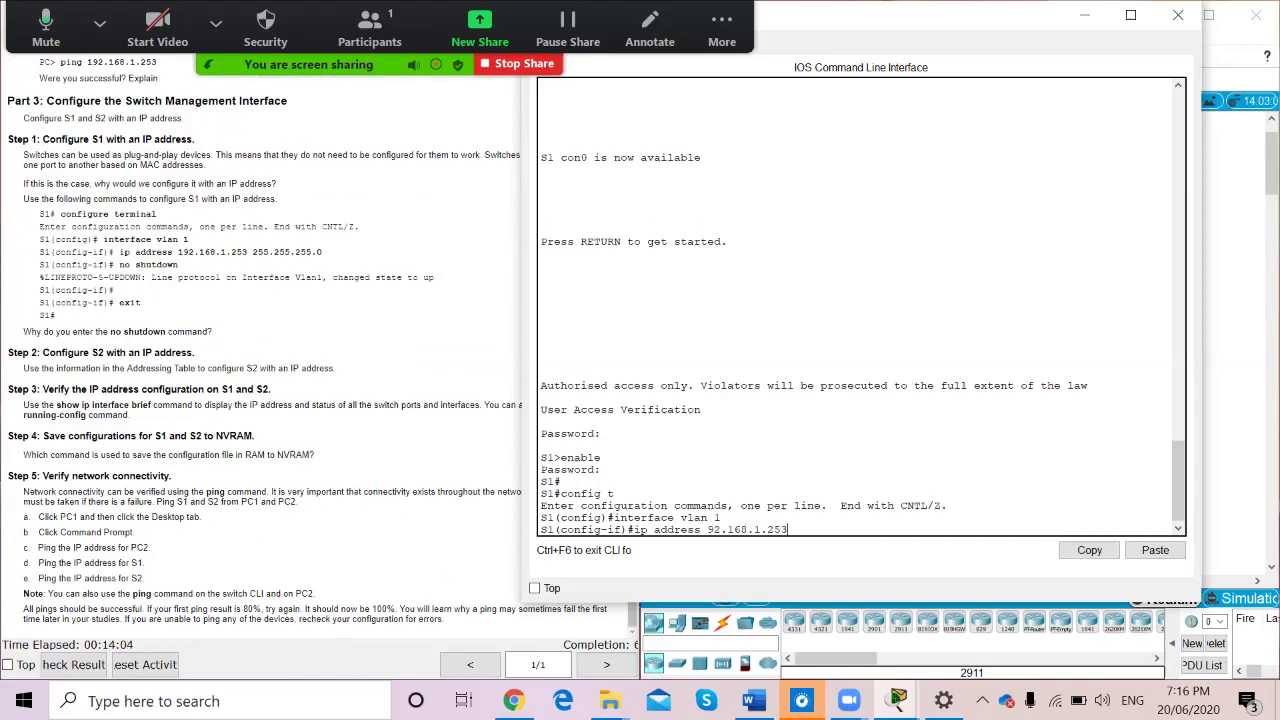
type("255.255.255.0")
key("Return")
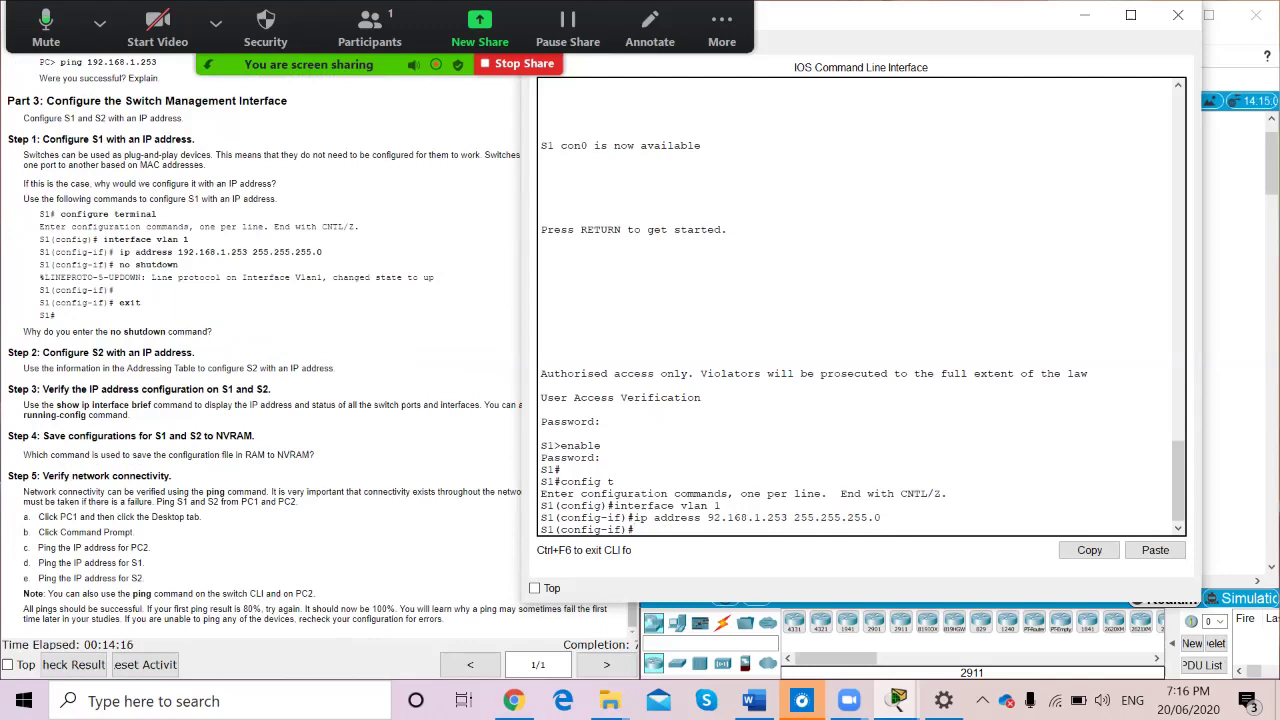
type("no shutdown")
key("Return")
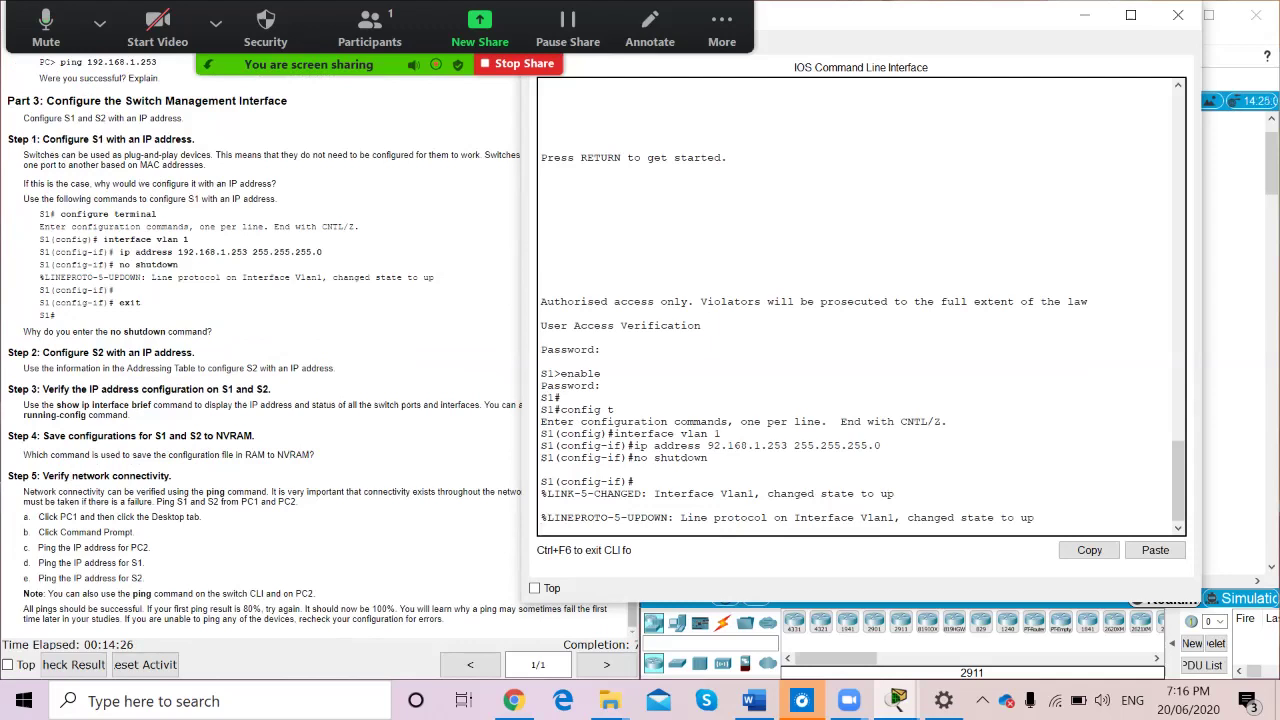
left_click(1085, 15)
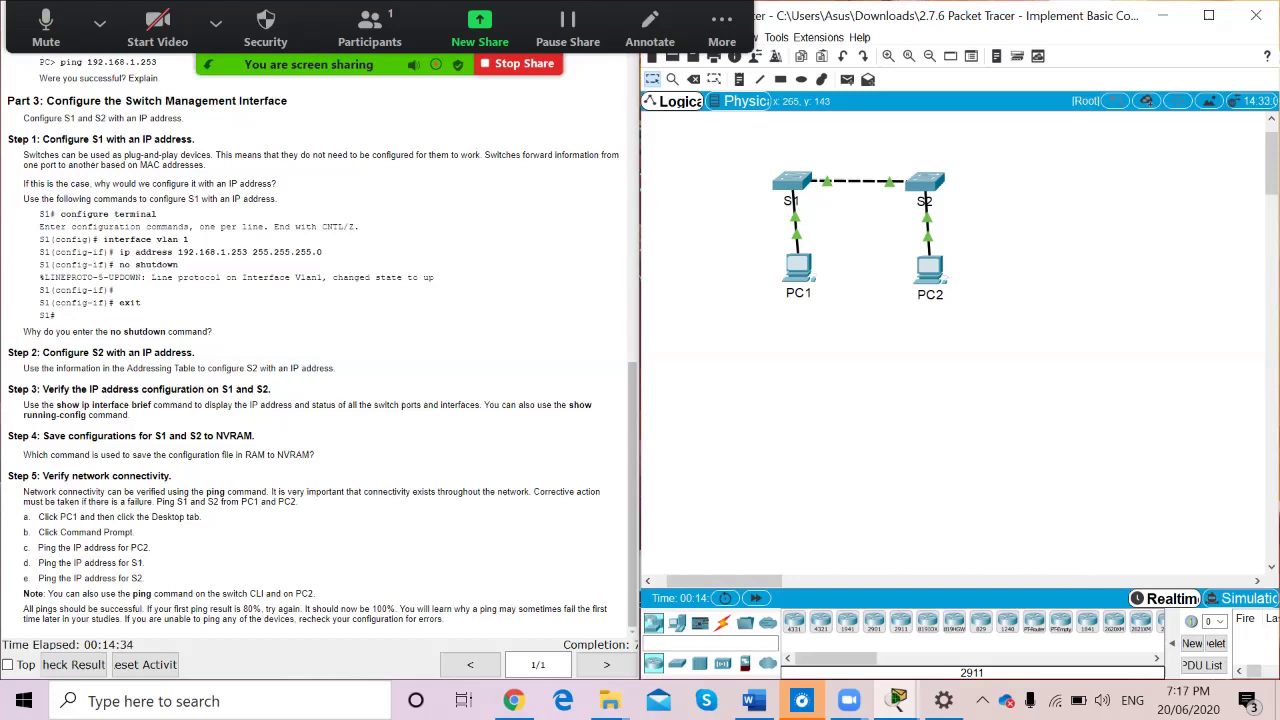
Bring S1's terminal back from the taskbar to review it, then hide it again
mouse_move(897, 700)
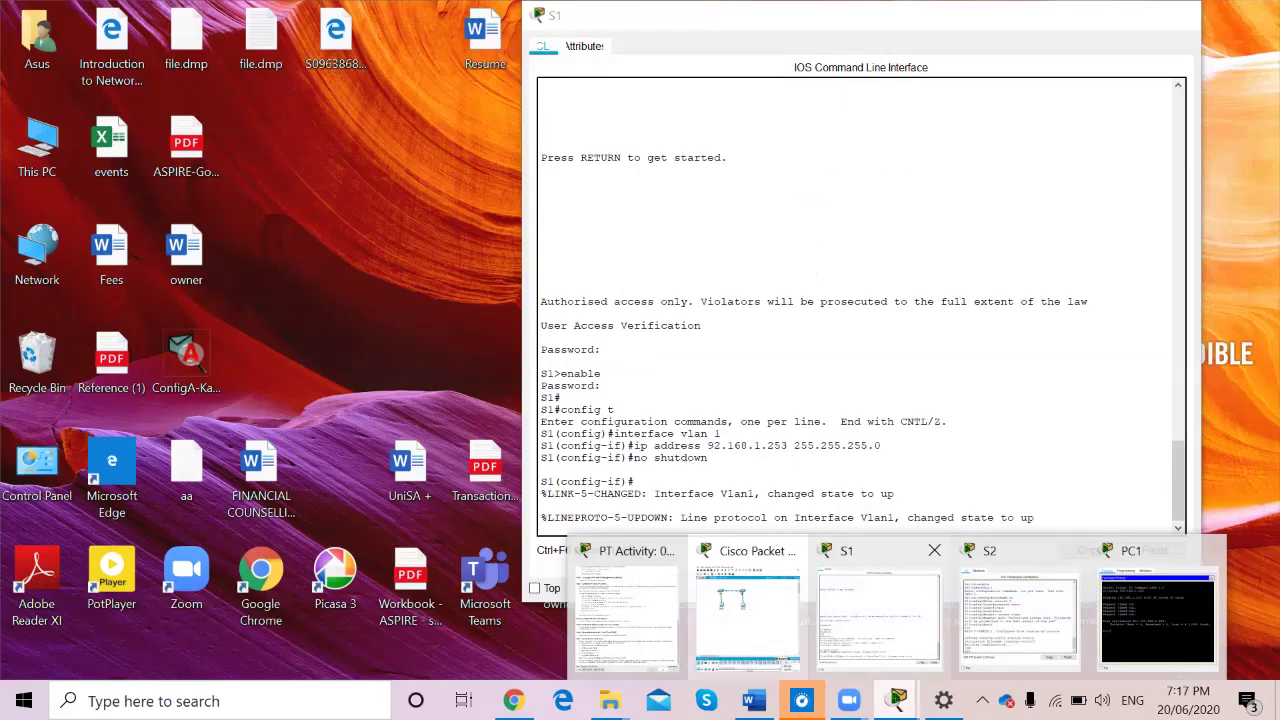
left_click(878, 610)
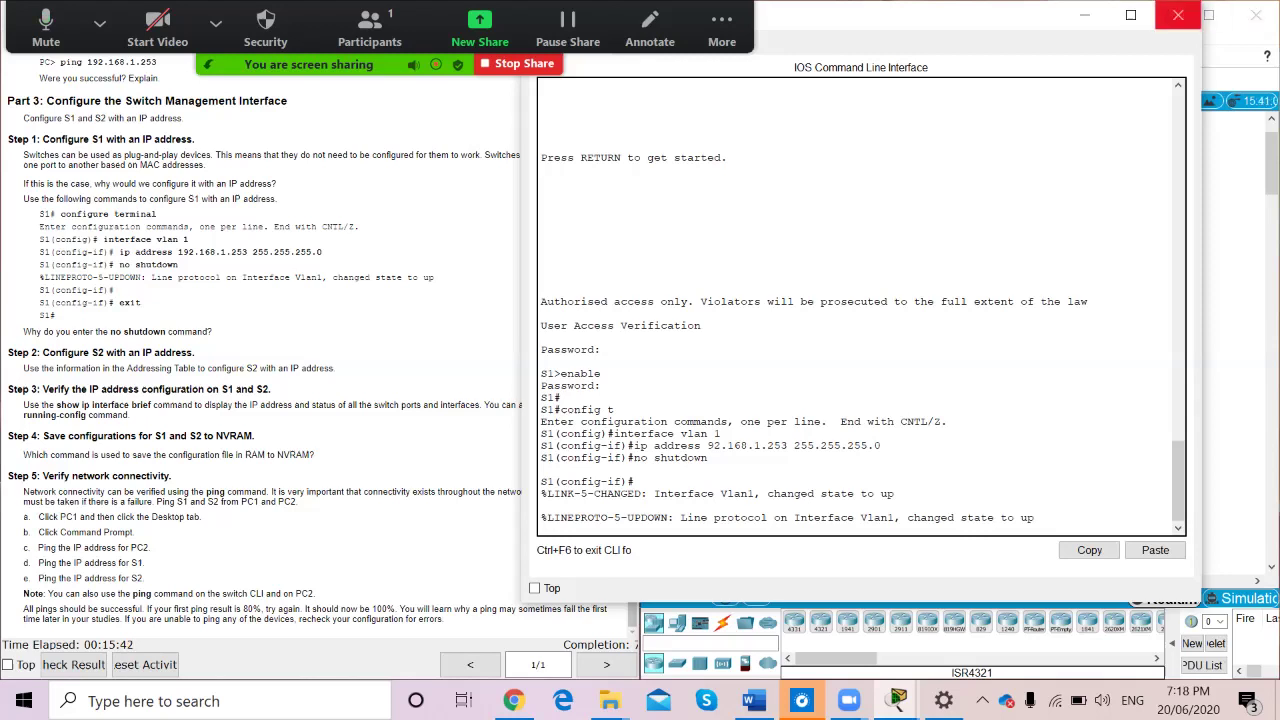
left_click(1084, 15)
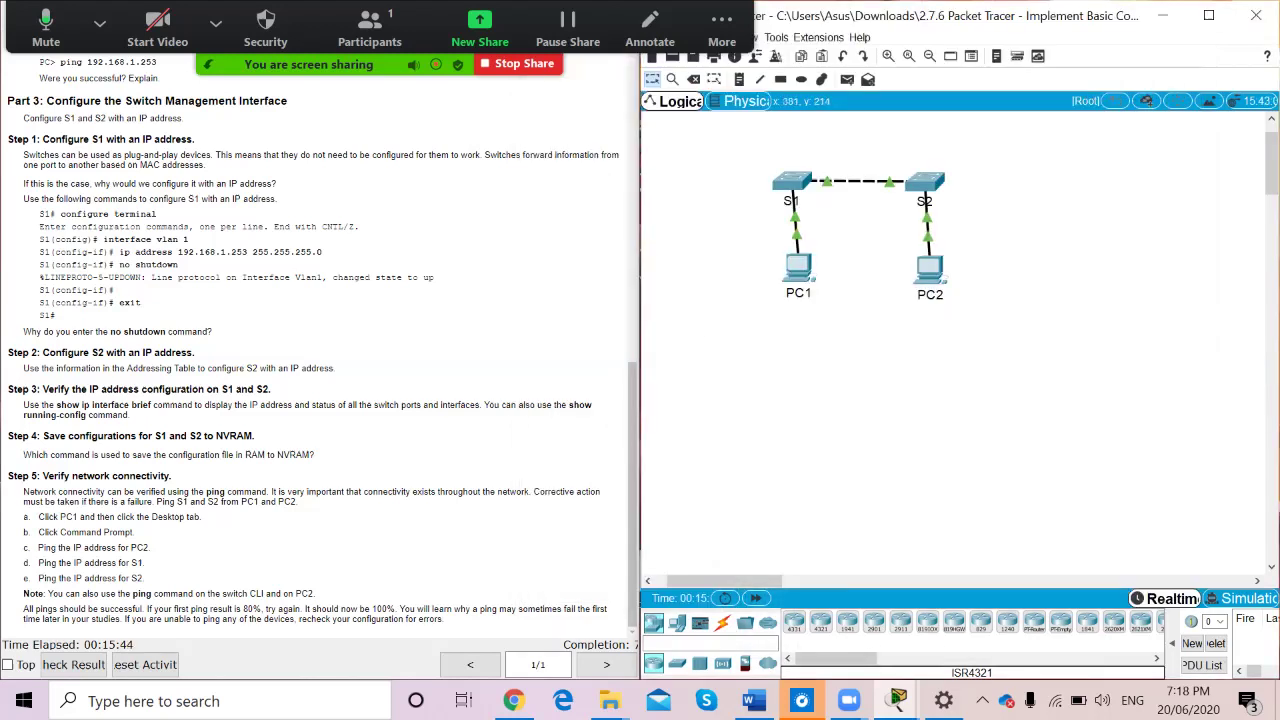
Open S2's CLI, enter global configuration mode and select interface VLAN 1
left_click(925, 182)
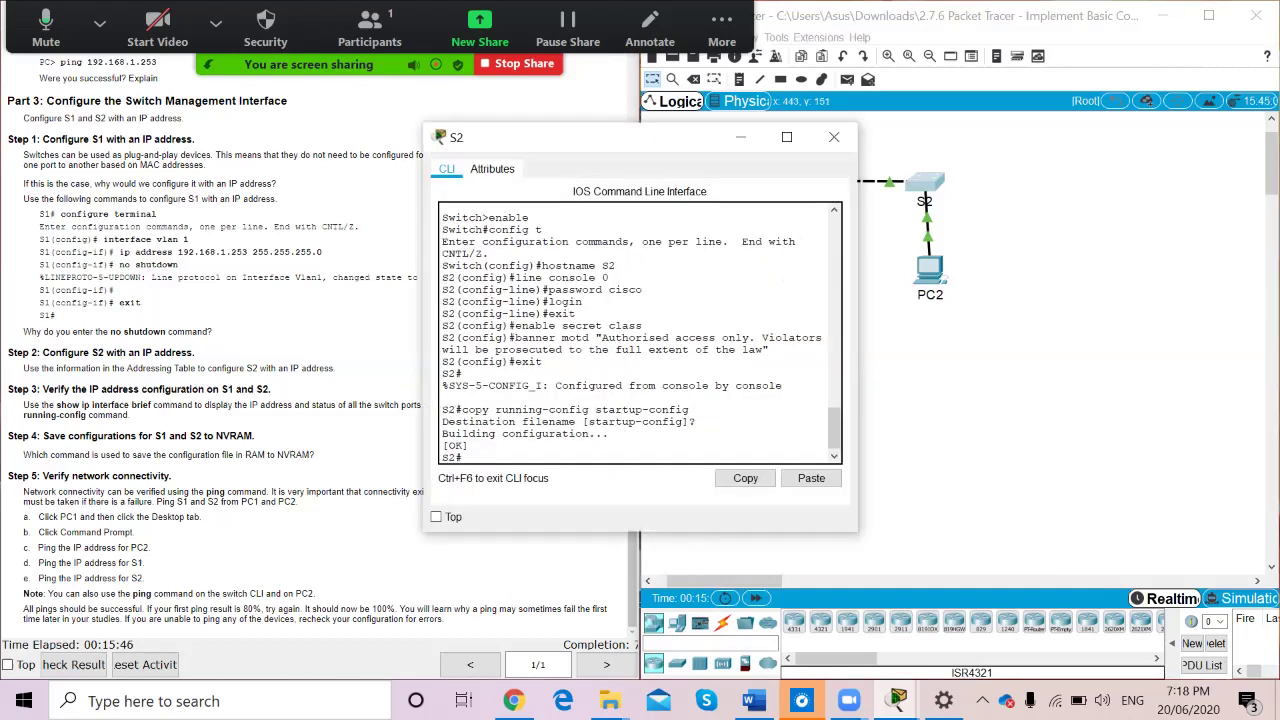
left_click_drag(600, 137, 790, 127)
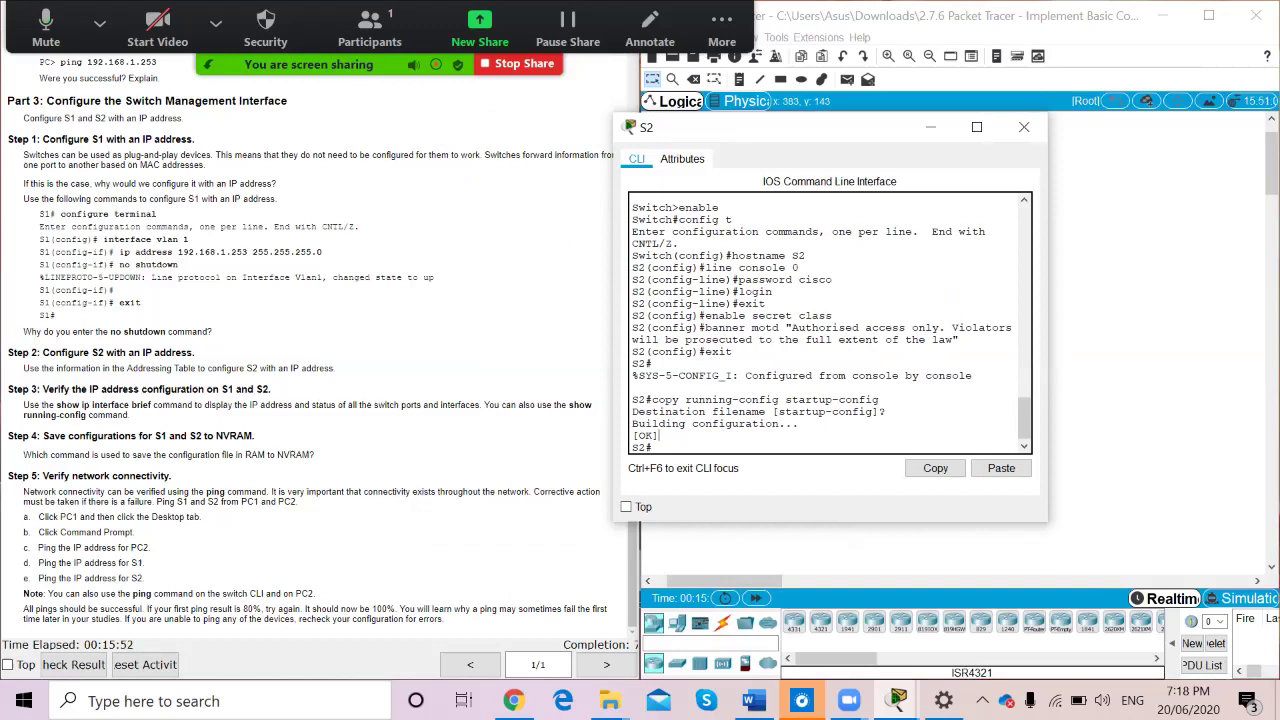
type("config t")
key("Return")
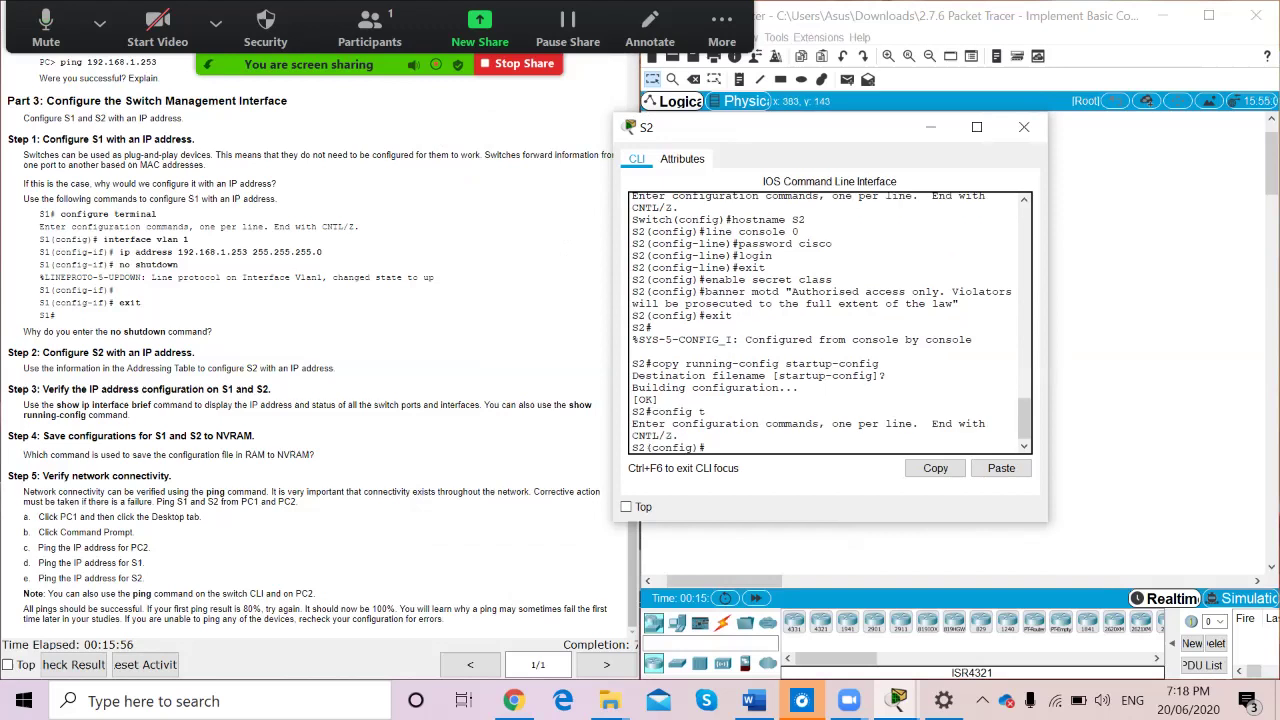
type("interface vlan 1")
key("Return")
Assign 192.168.1.254 255.255.255.0 to S2's VLAN 1 and bring it up with no shutdown
type("ip address")
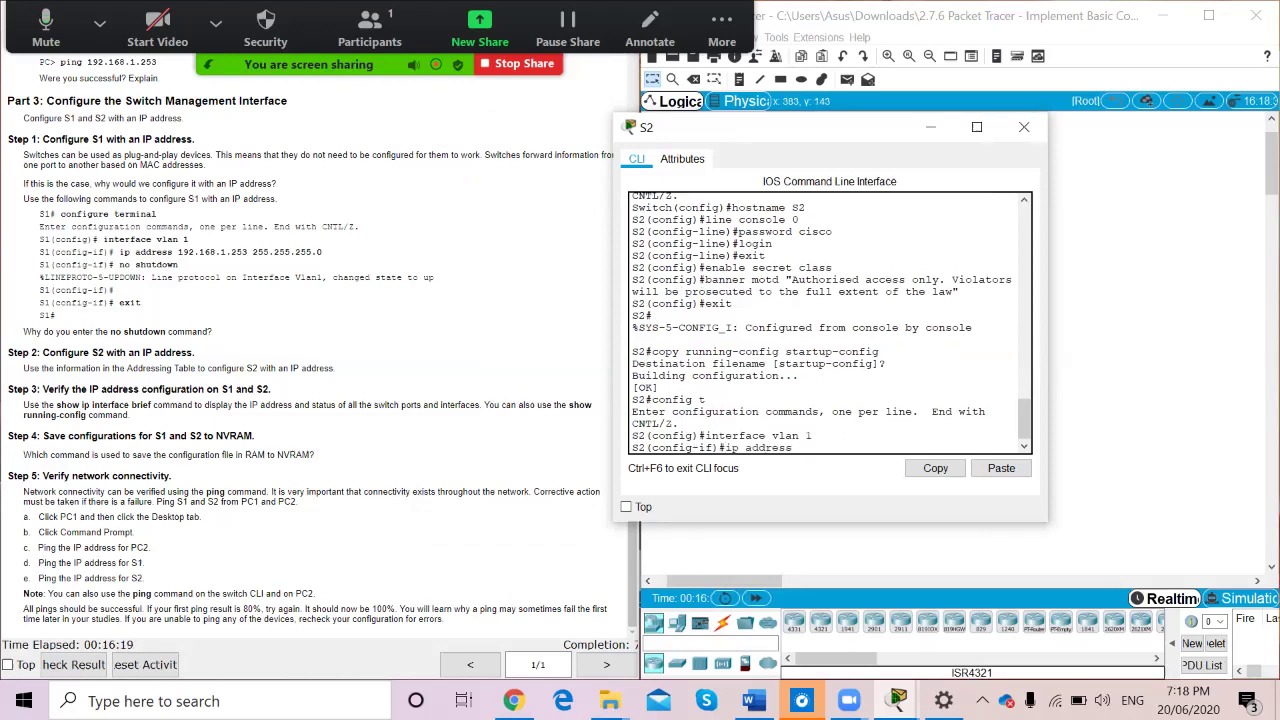
scroll(310, 350, "up", 10)
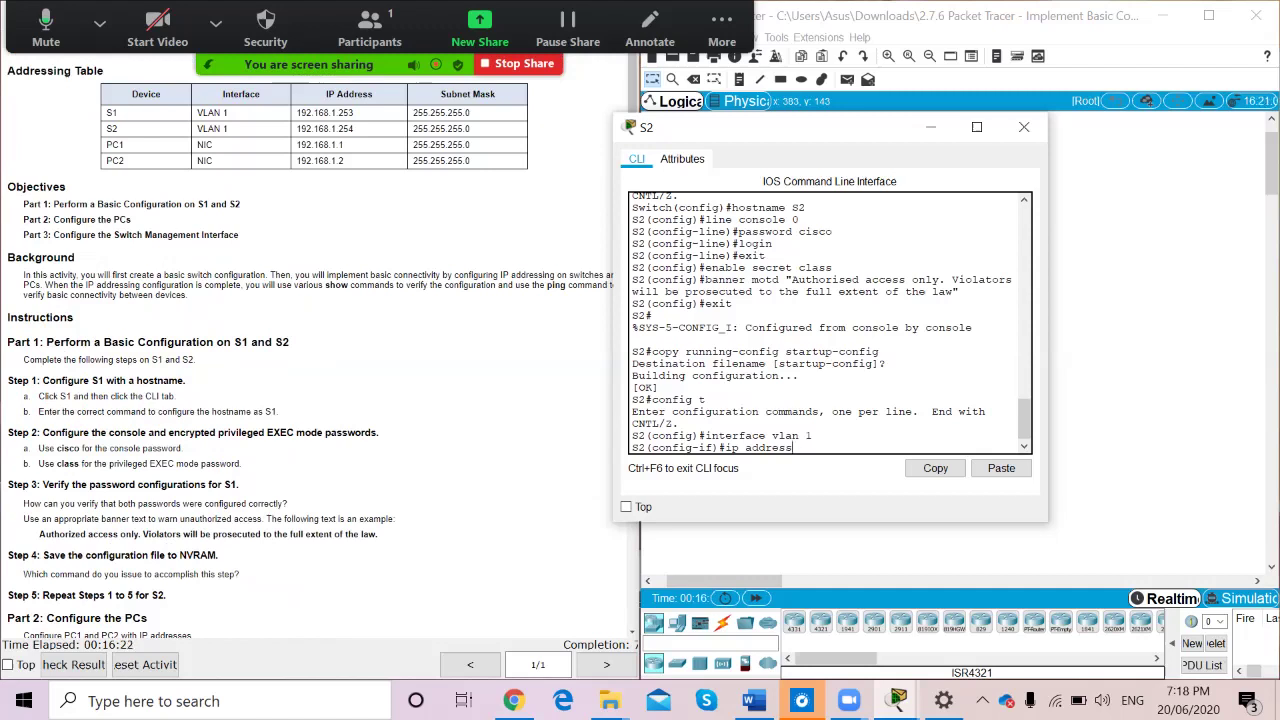
type("192.168.1.254 255.255.255.0")
key("Return")
type("no shuutd")
key("BackSpace")
key("BackSpace")
key("BackSpace")
type("tdown")
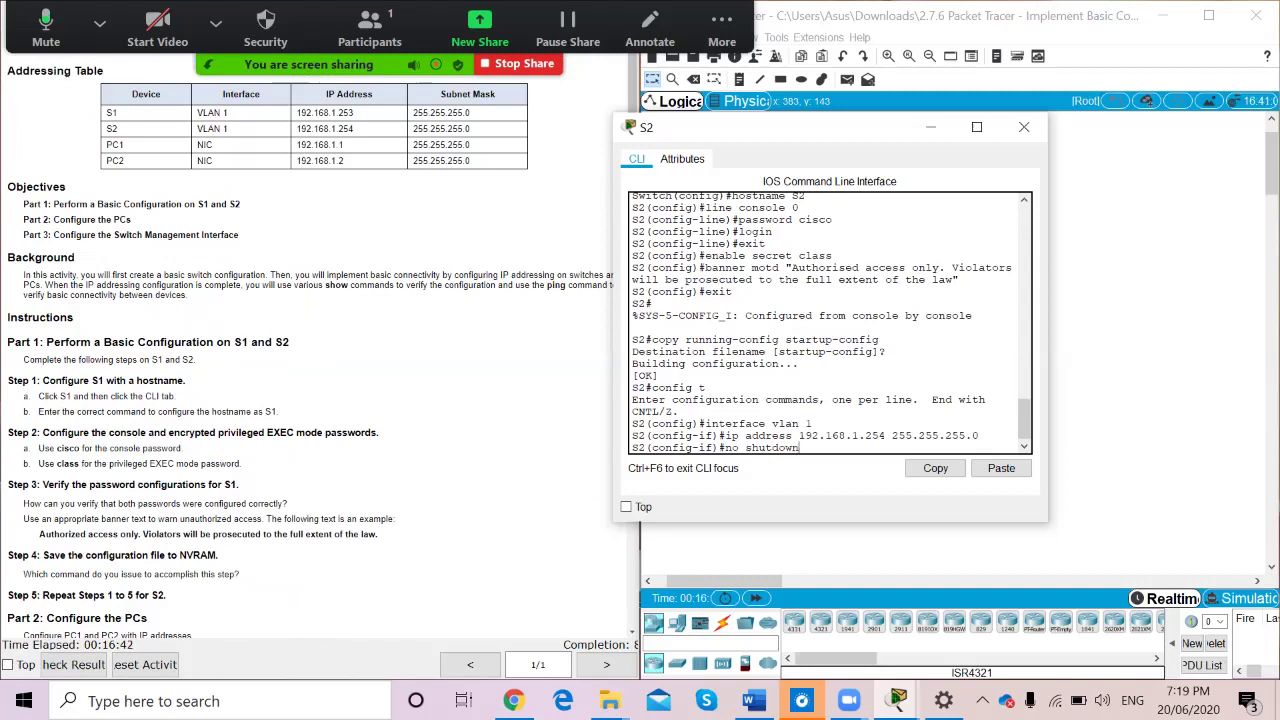
key("Return")
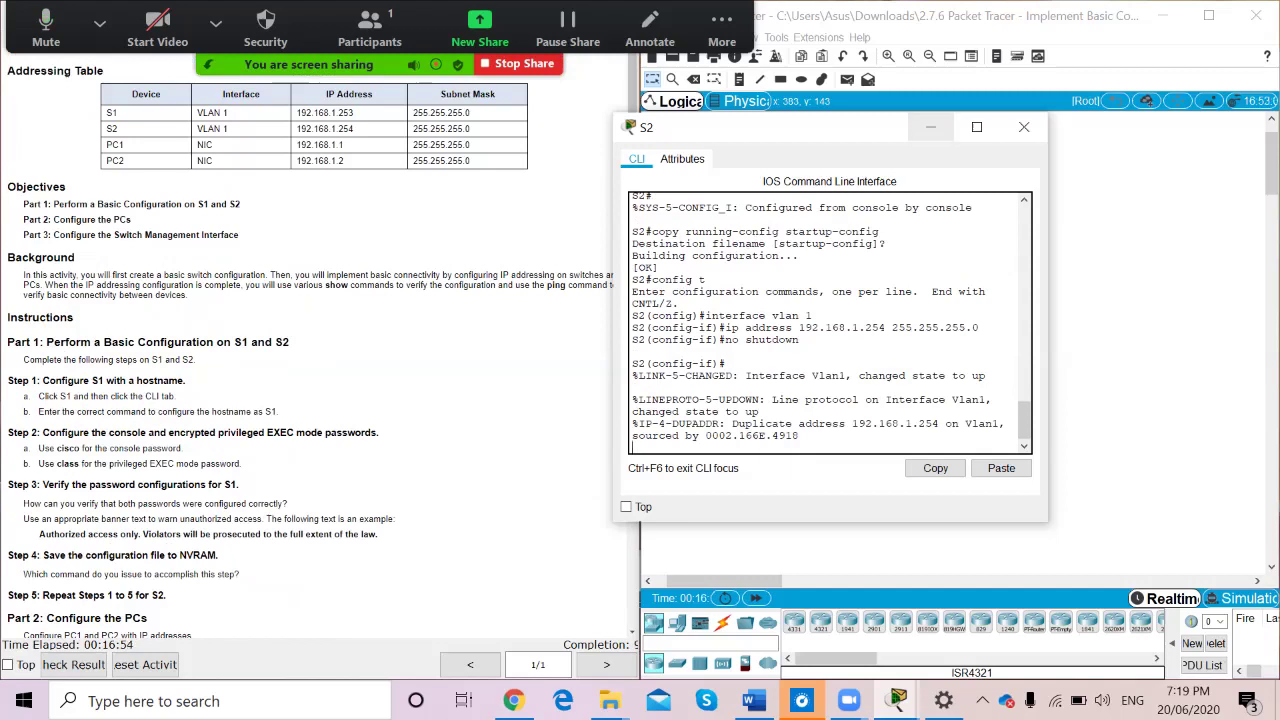
key("Return")
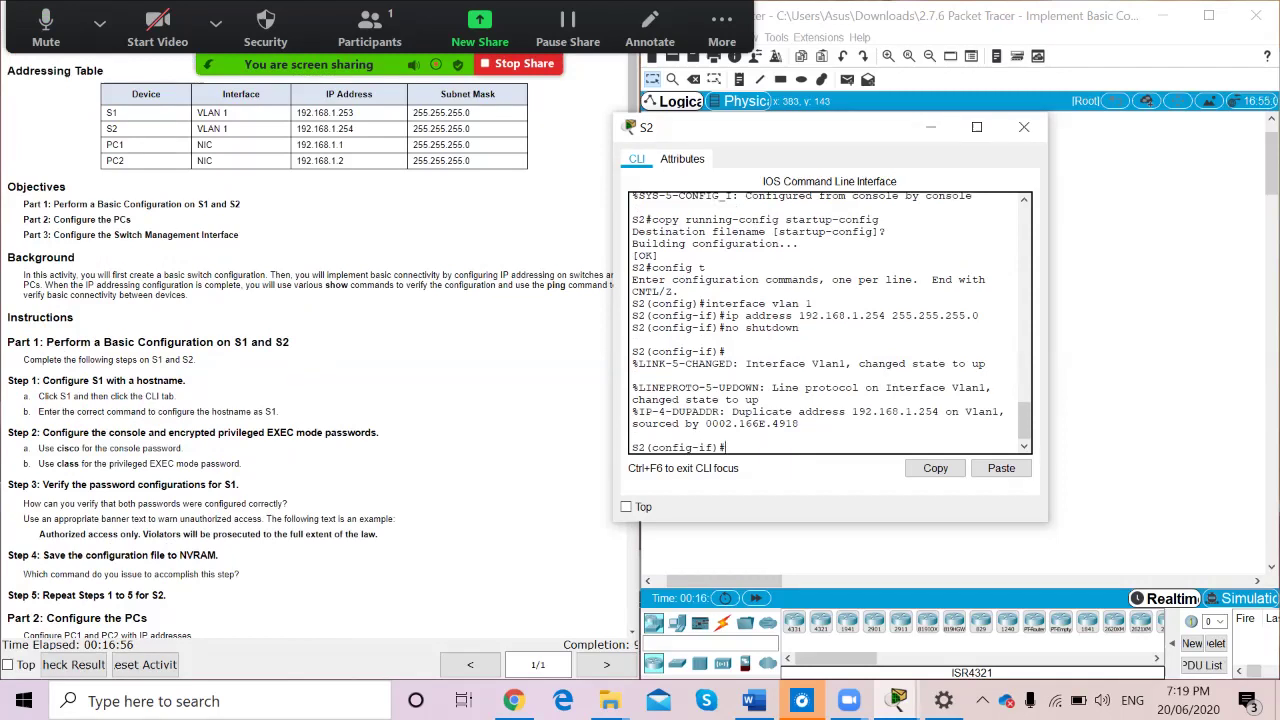
left_click(931, 127)
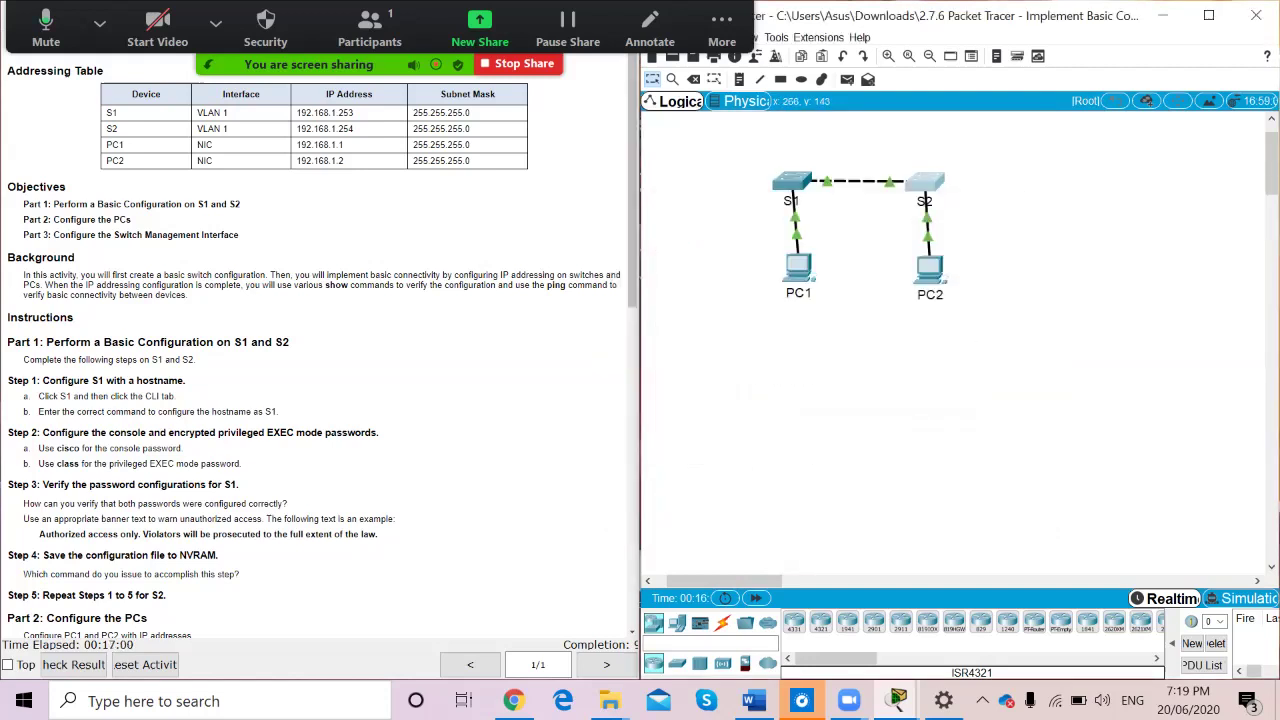
left_click(791, 181)
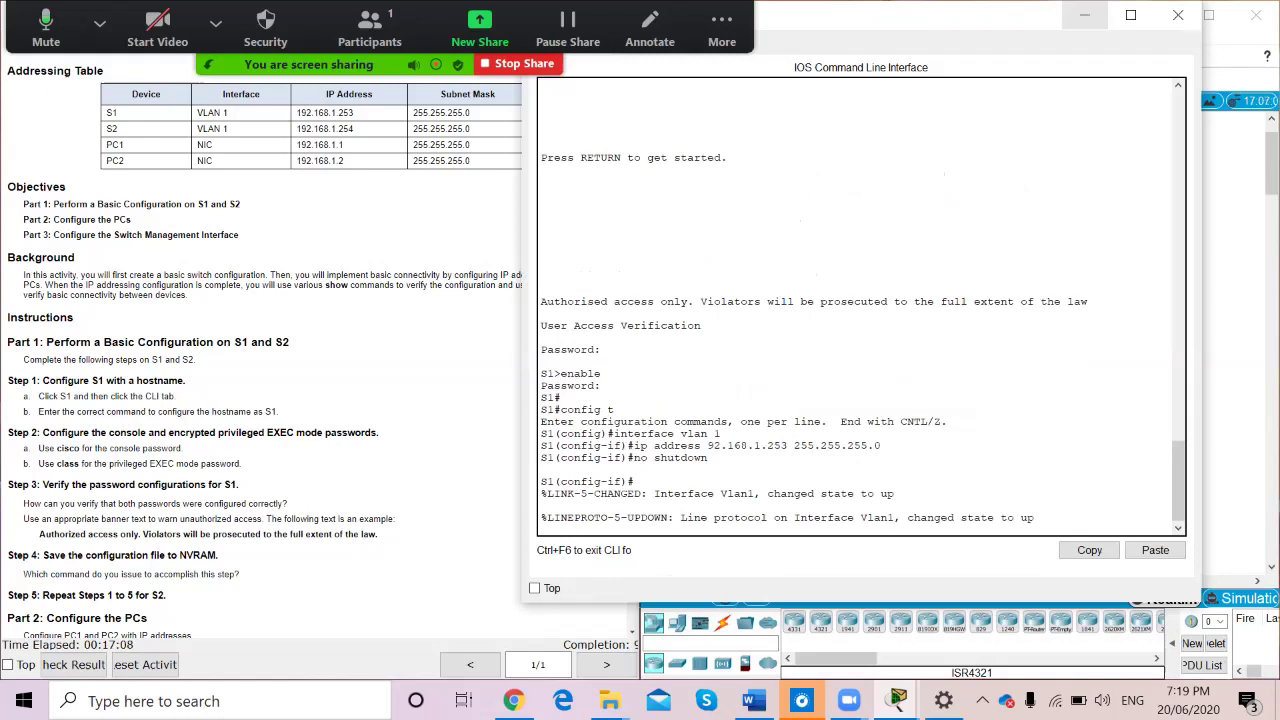
left_click(1083, 15)
scroll(320, 350, "down", 10)
scroll(320, 350, "down", 1)
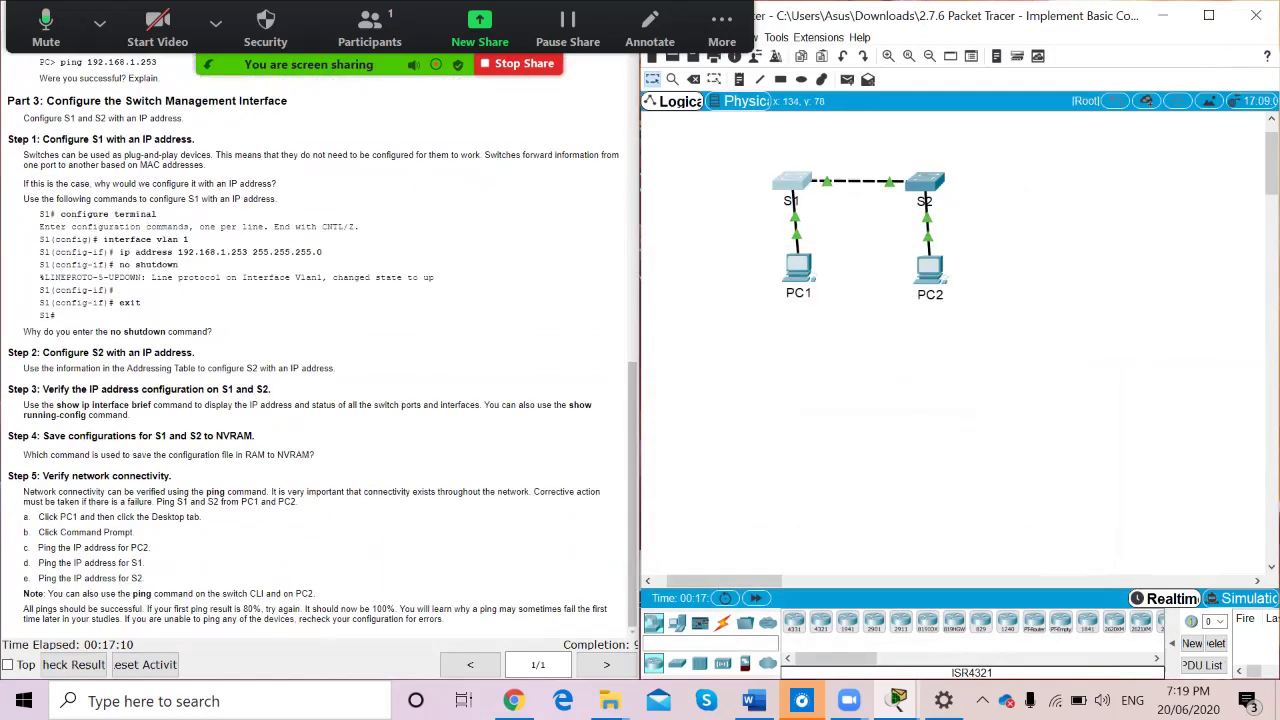
left_click(792, 181)
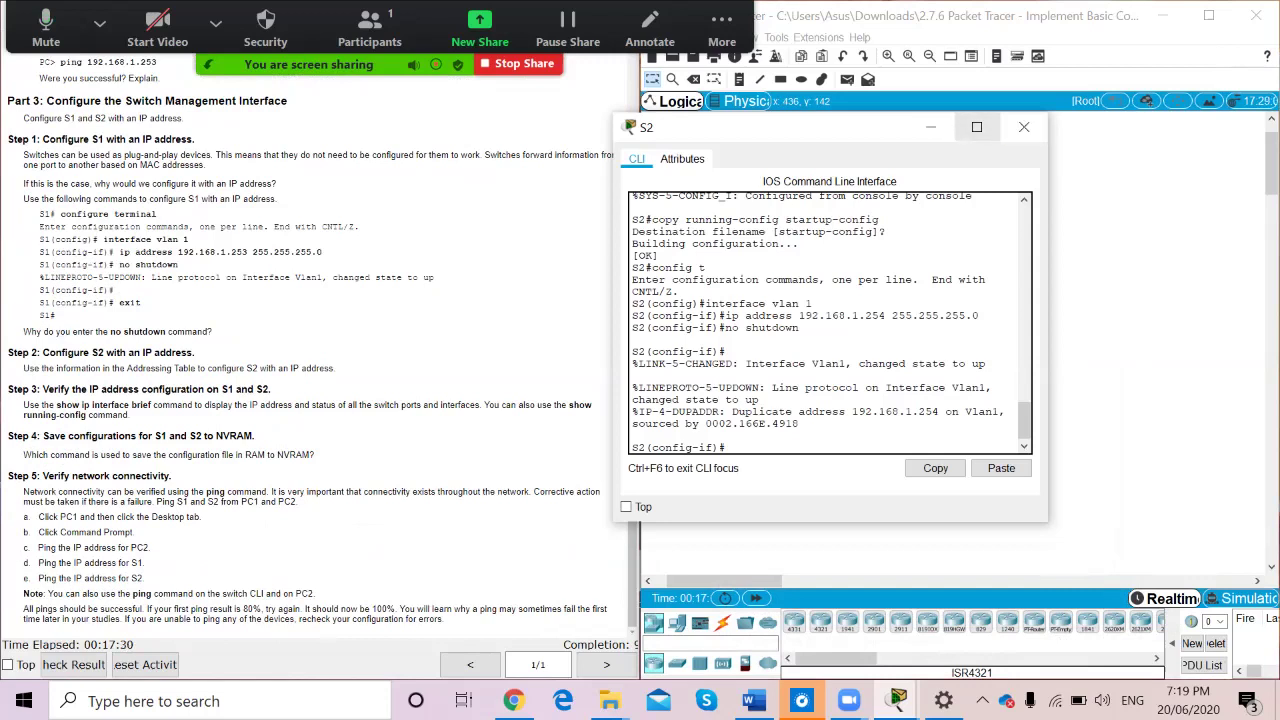
left_click(930, 127)
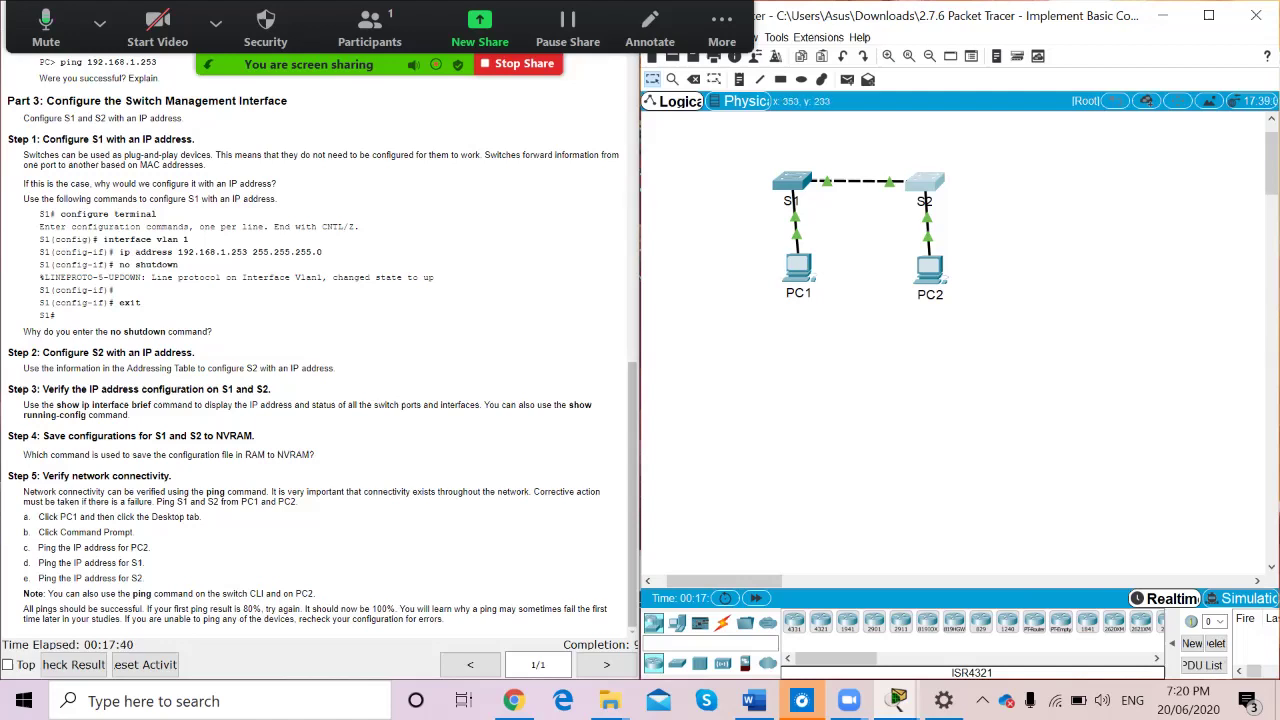
left_click(925, 182)
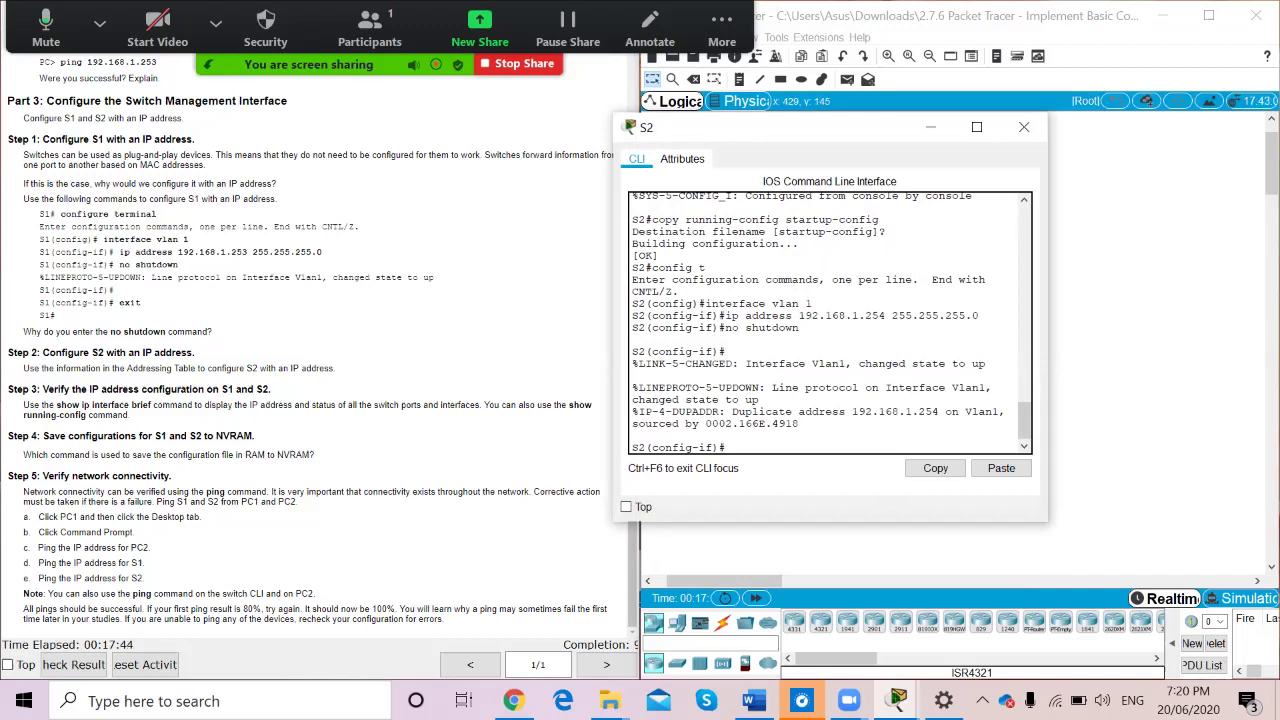
Exit S2's configuration modes back to the privileged prompt
type("exit")
key("Return")
type("exit")
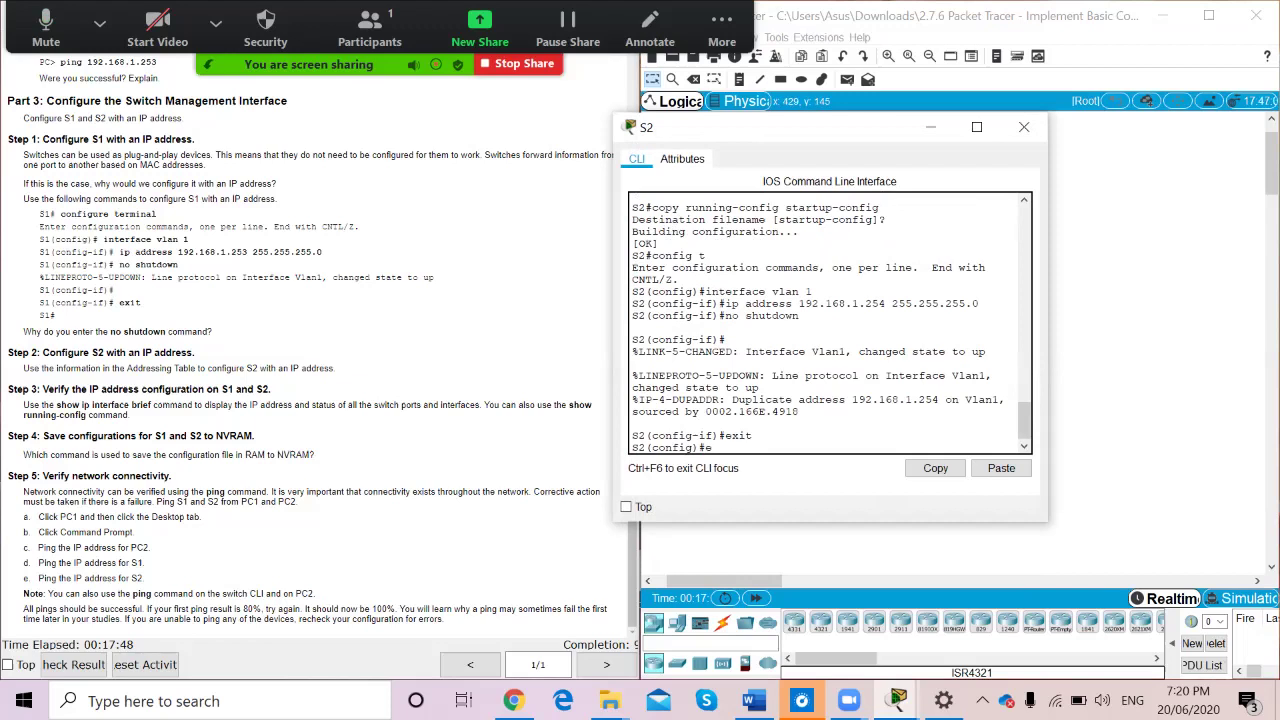
key("Return")
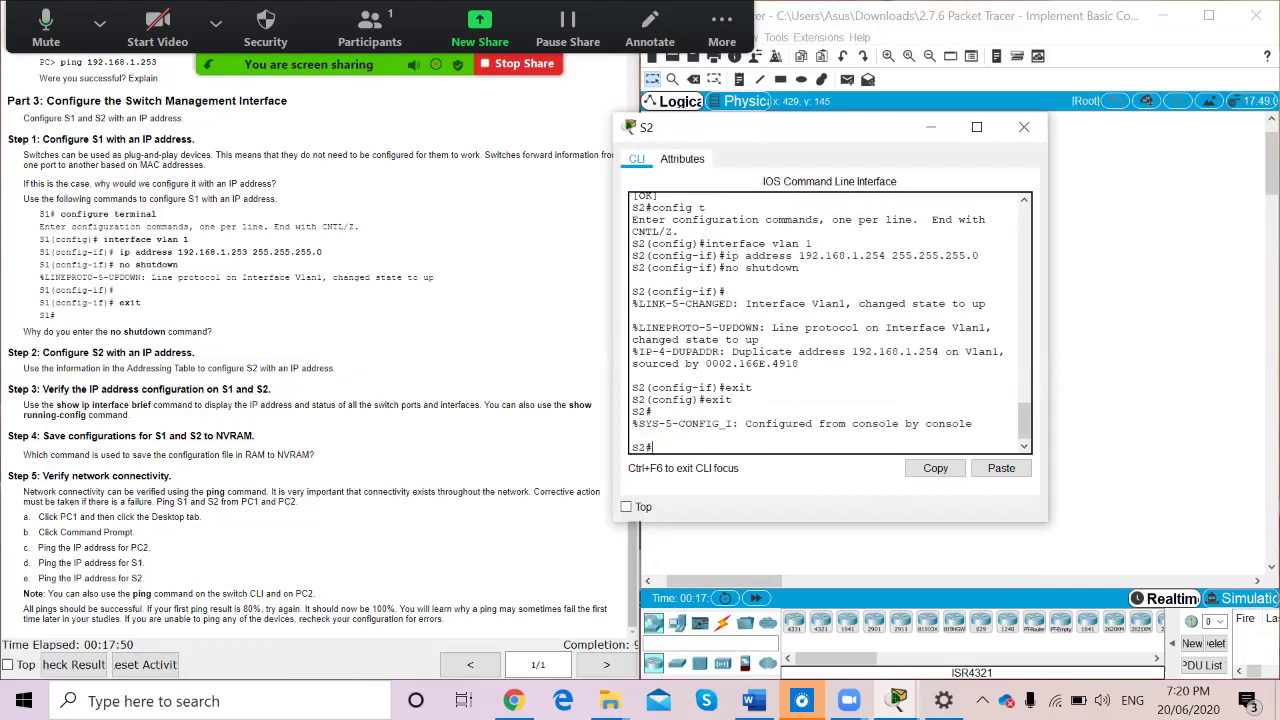
Run show ip interface brief on S2 and page through the full interface summary
type("show ip interface brieg")
key("BackSpace")
type("f")
key("Return")
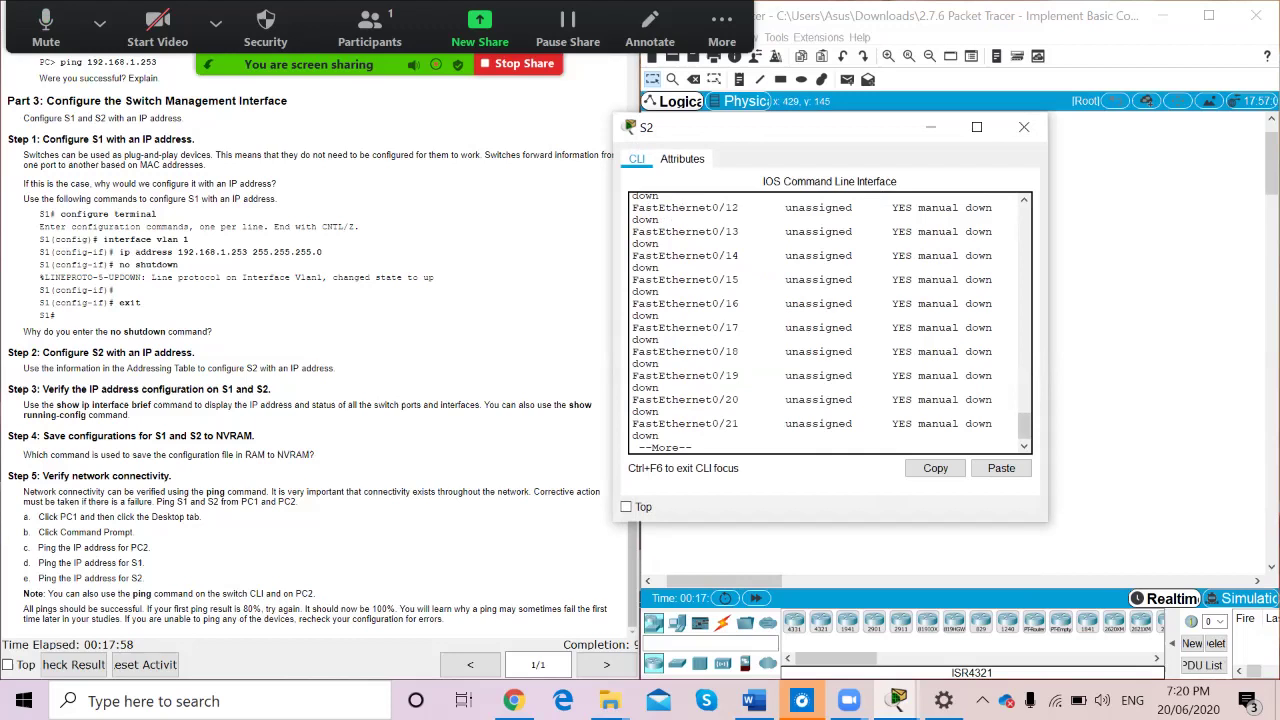
scroll(830, 322, "up", 5)
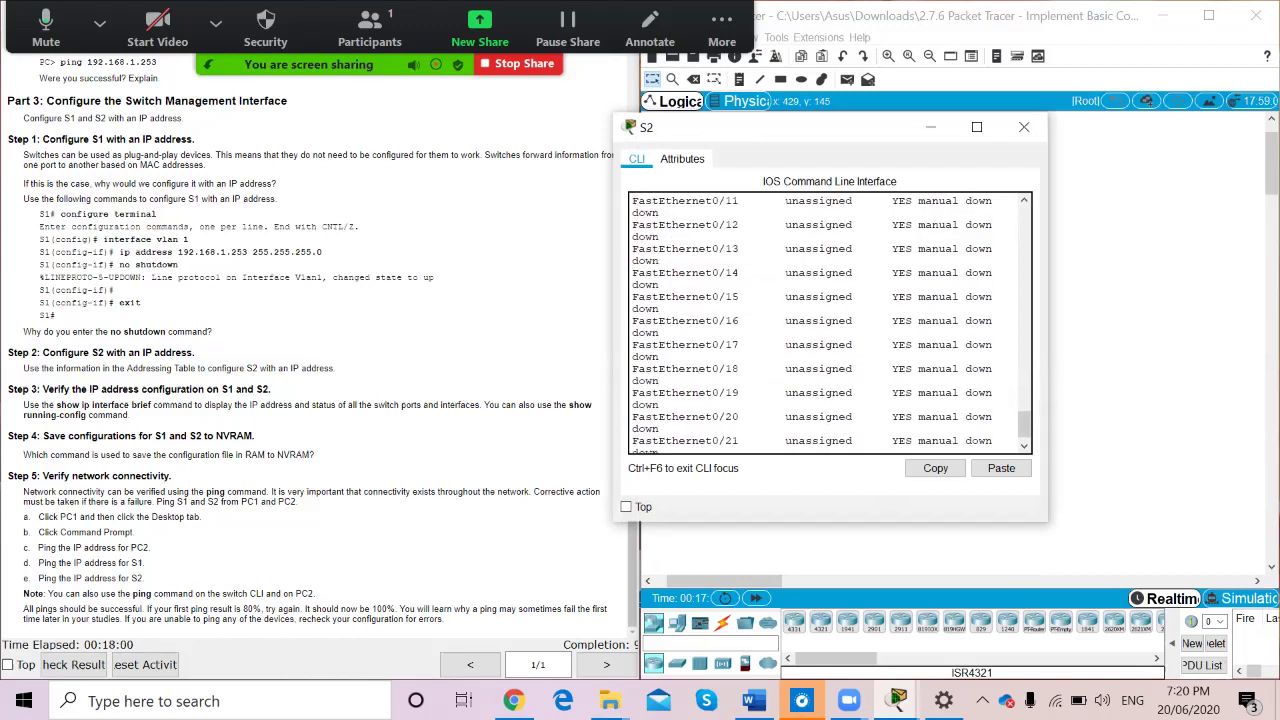
scroll(830, 322, "up", 1)
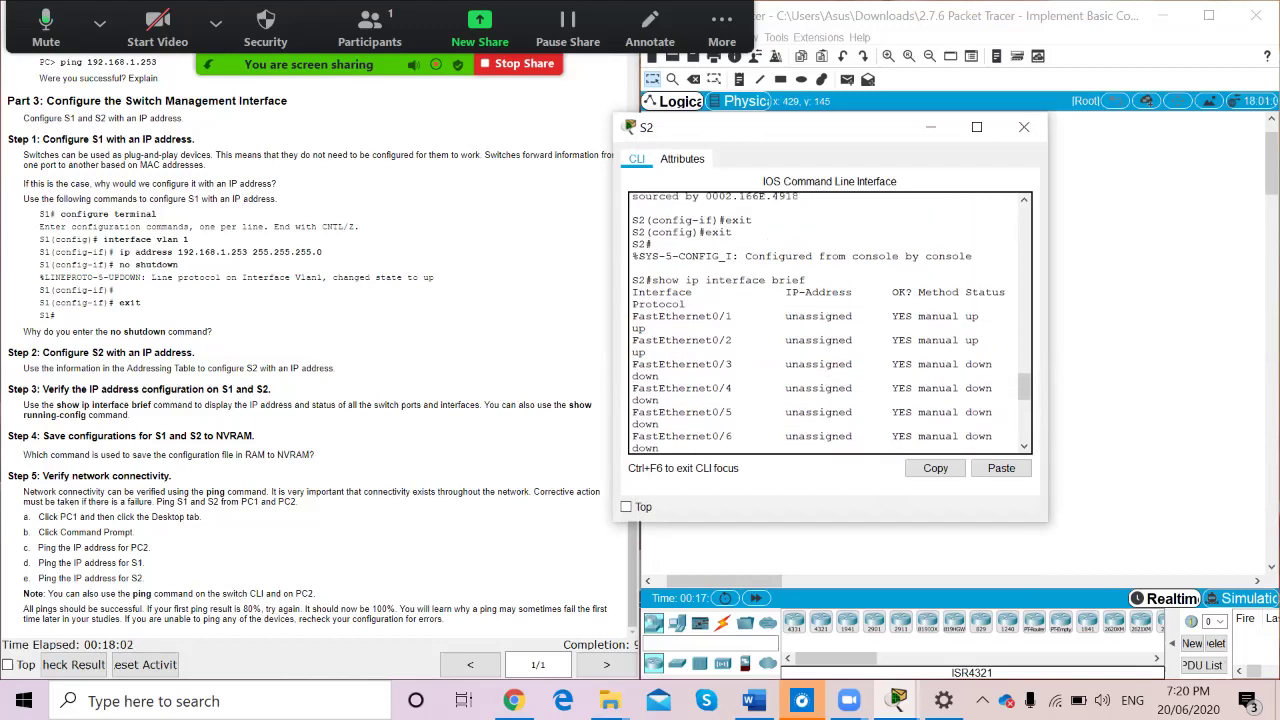
scroll(830, 322, "down", 3)
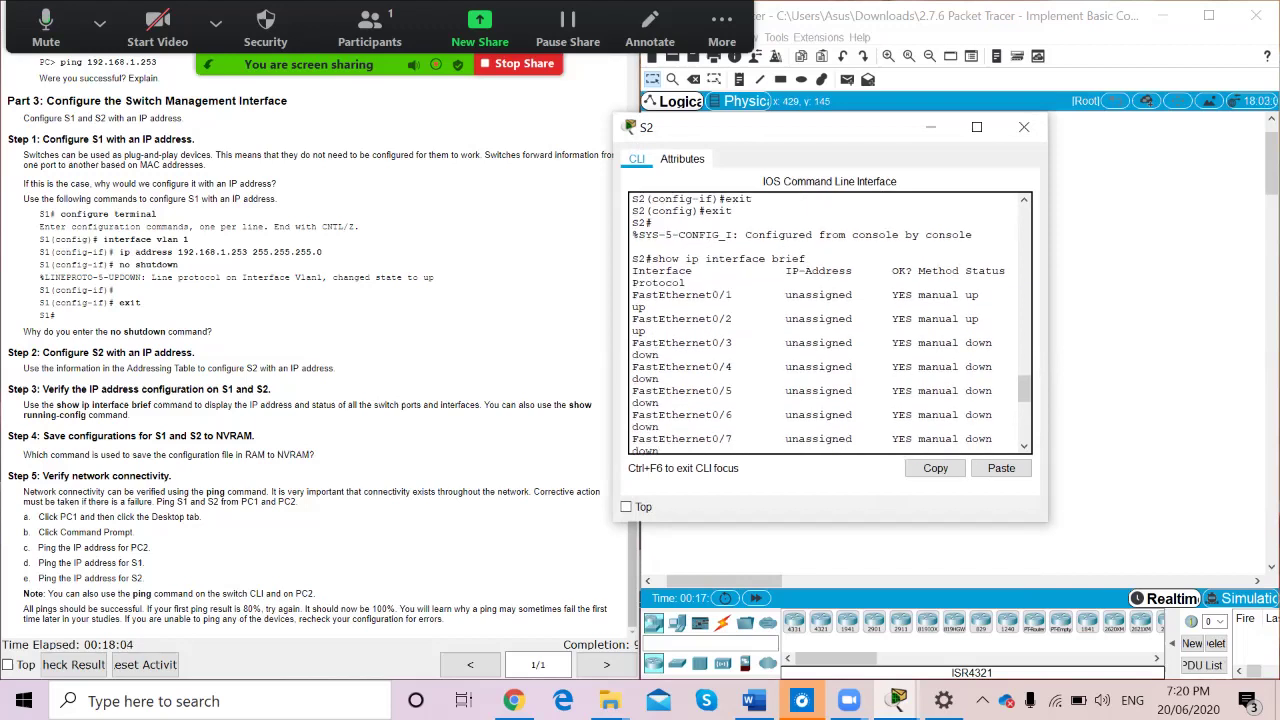
scroll(830, 322, "down", 1)
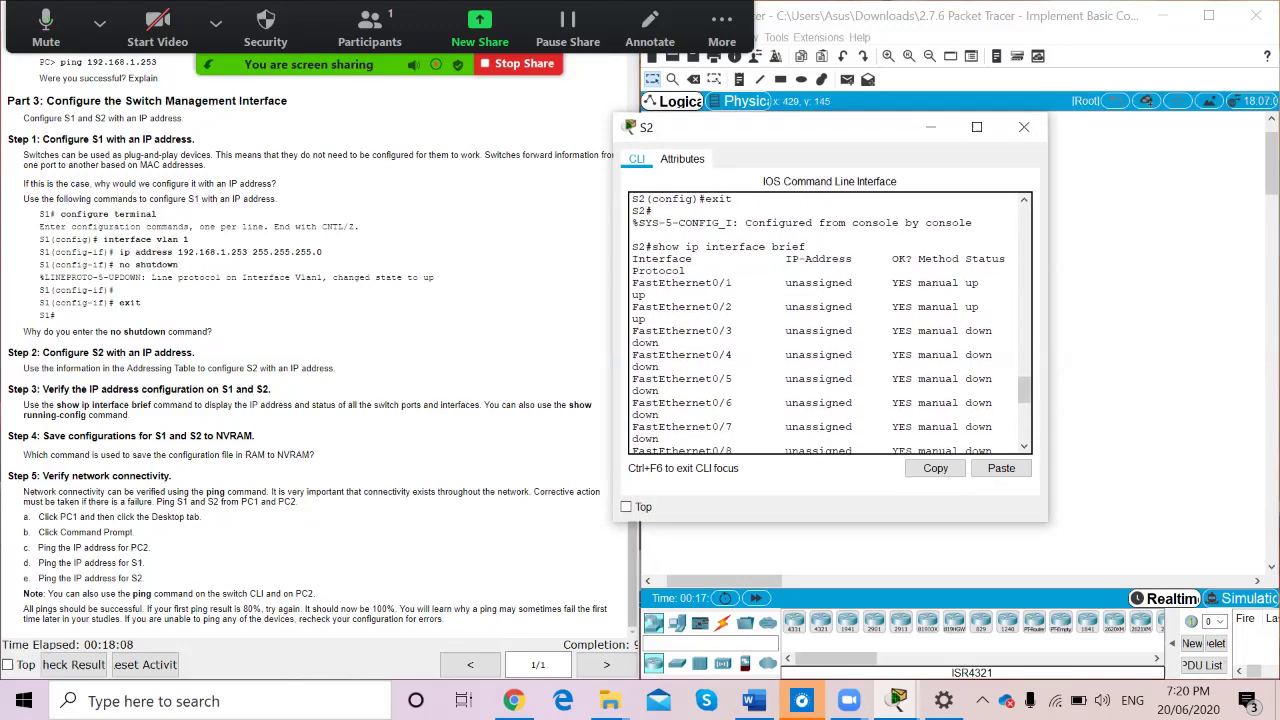
scroll(830, 322, "down", 5)
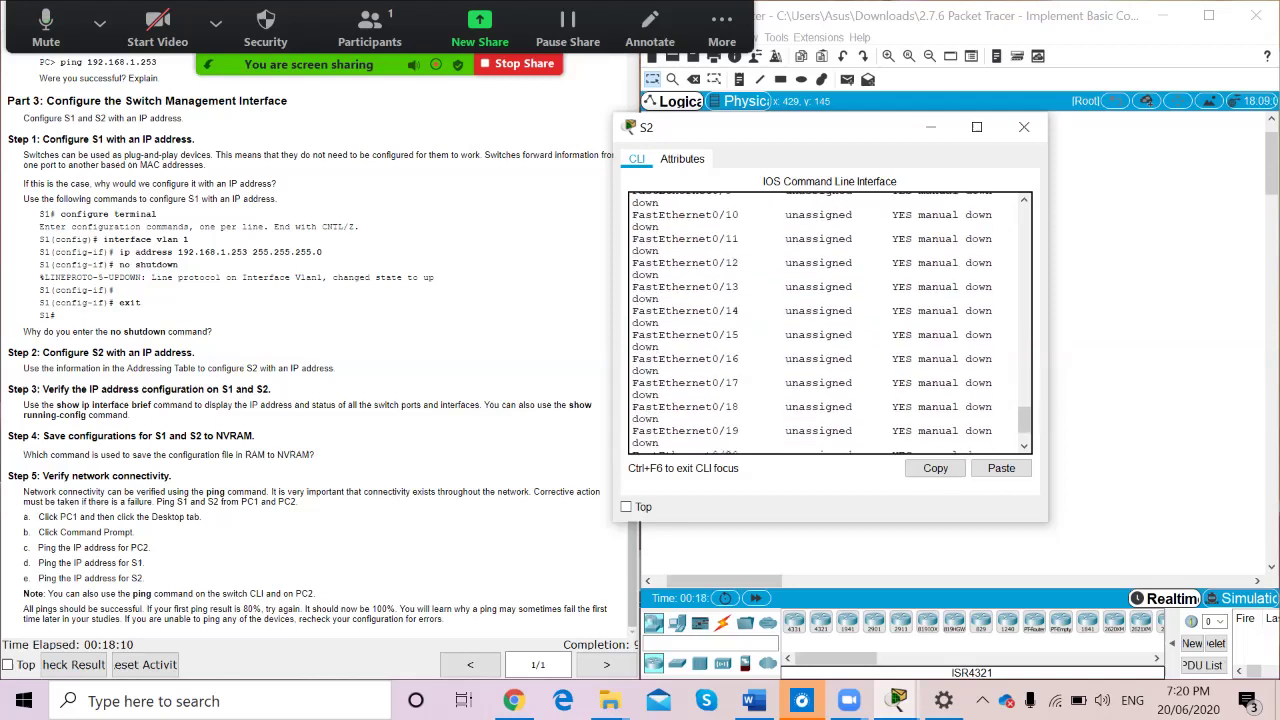
key("space")
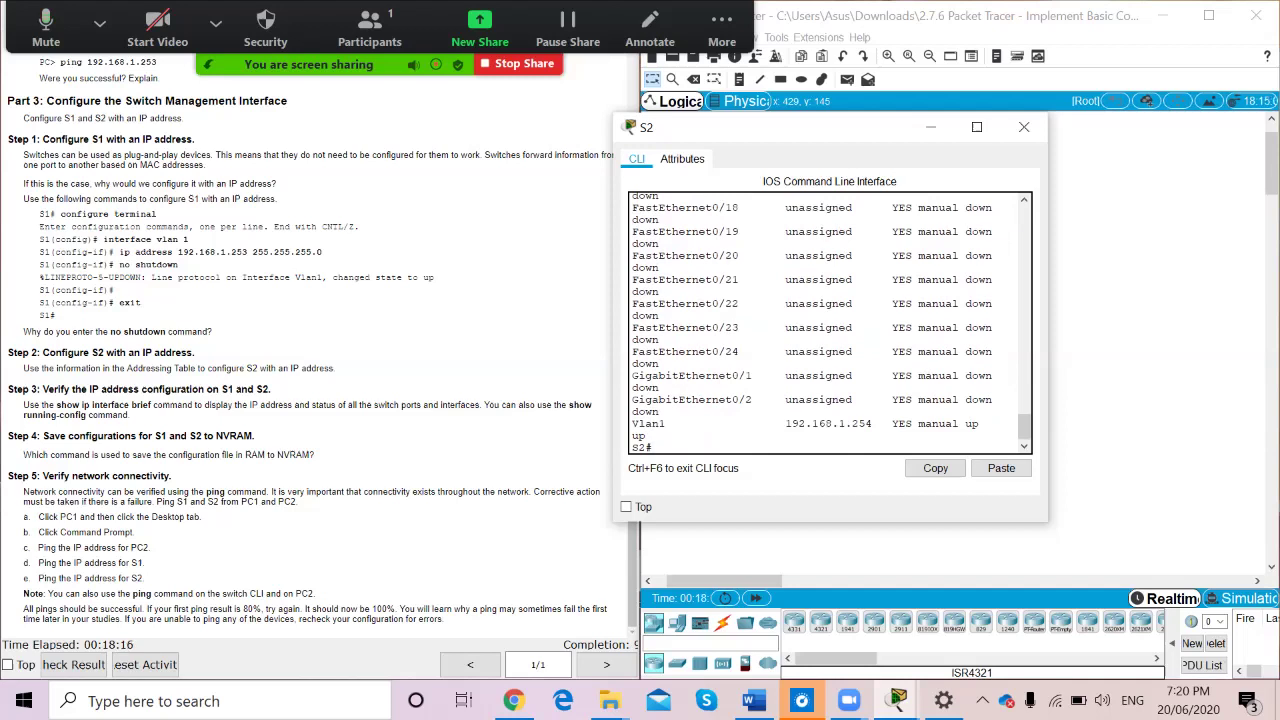
Switch to S1's CLI and review its interface summary with show ip interface brief
left_click(1024, 127)
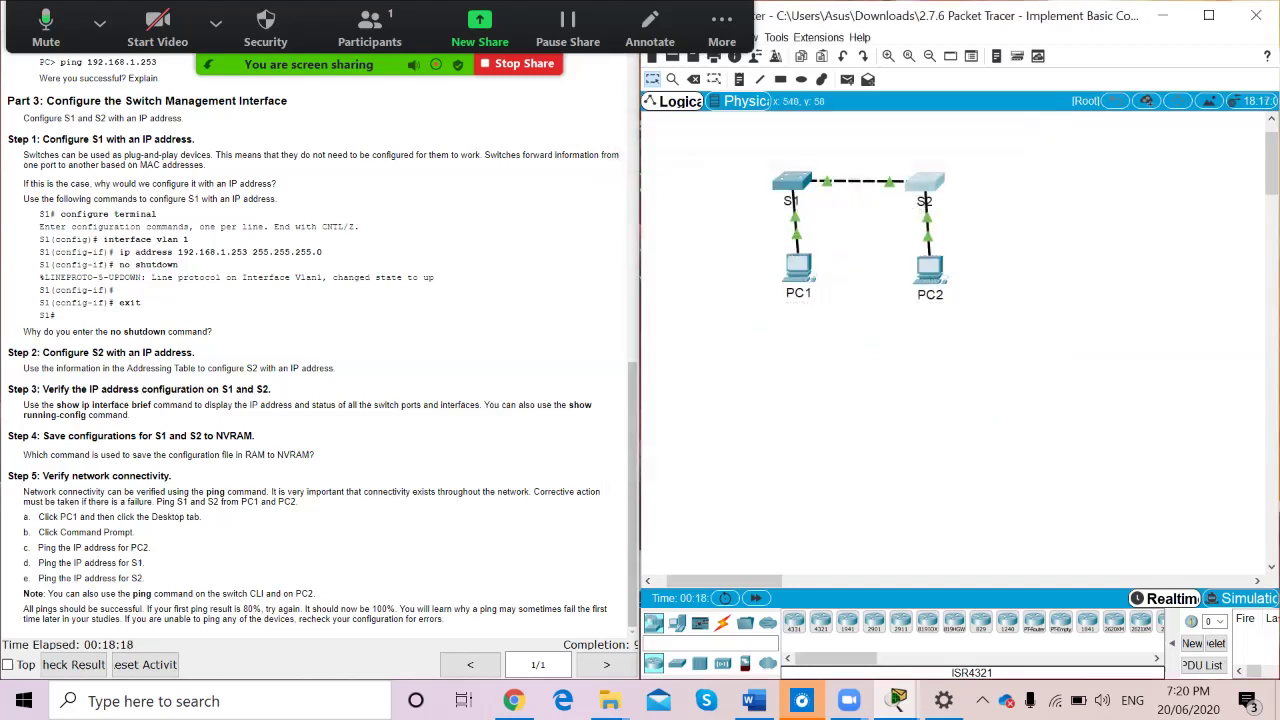
left_click(793, 181)
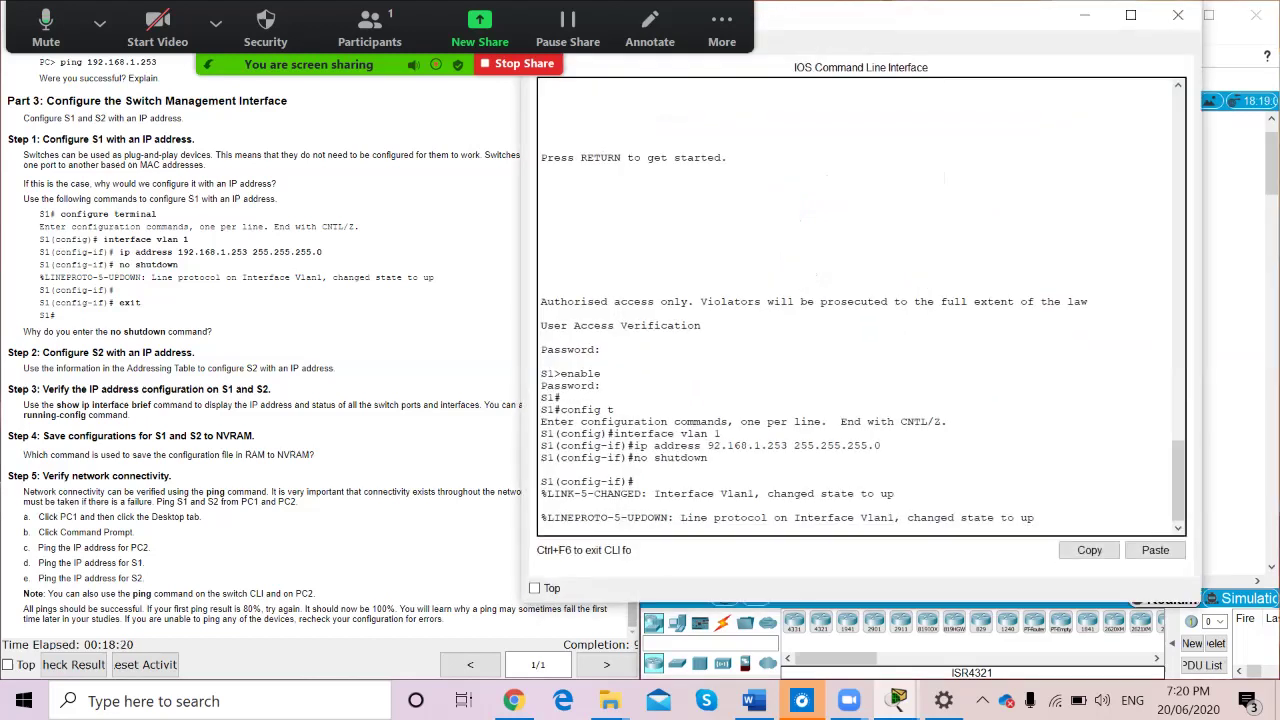
key("Return")
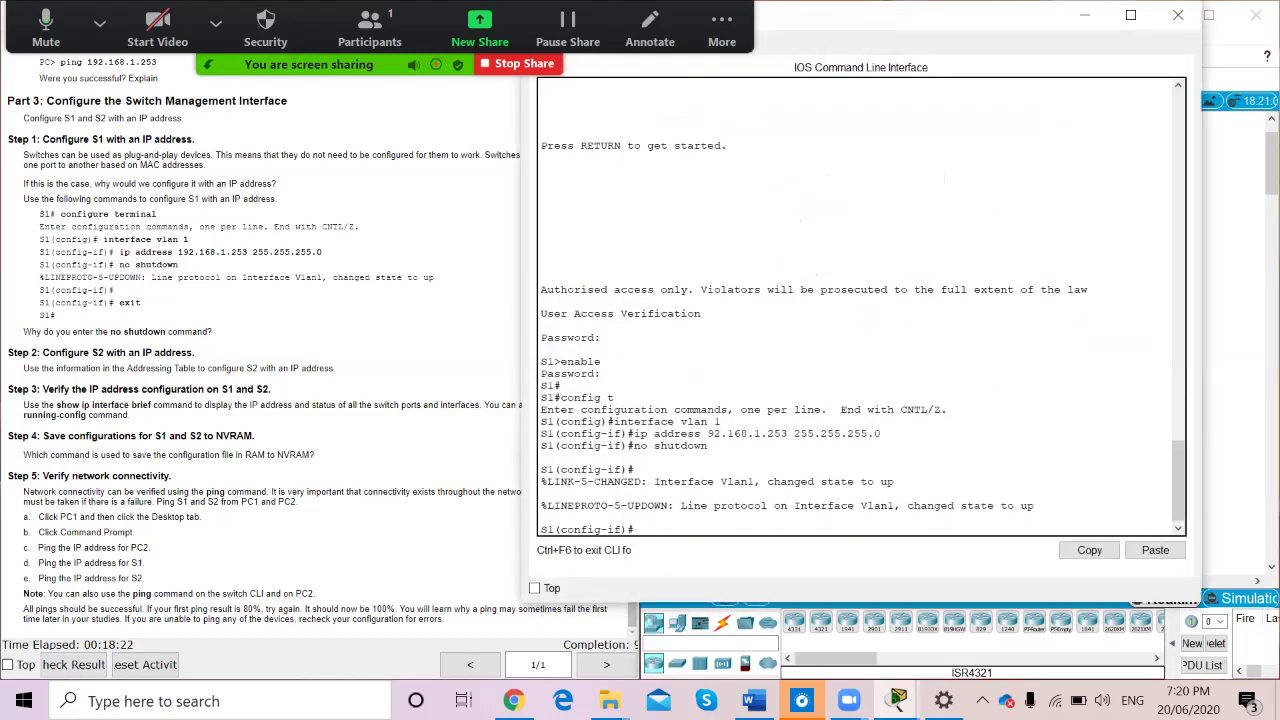
type("end")
key("Return")
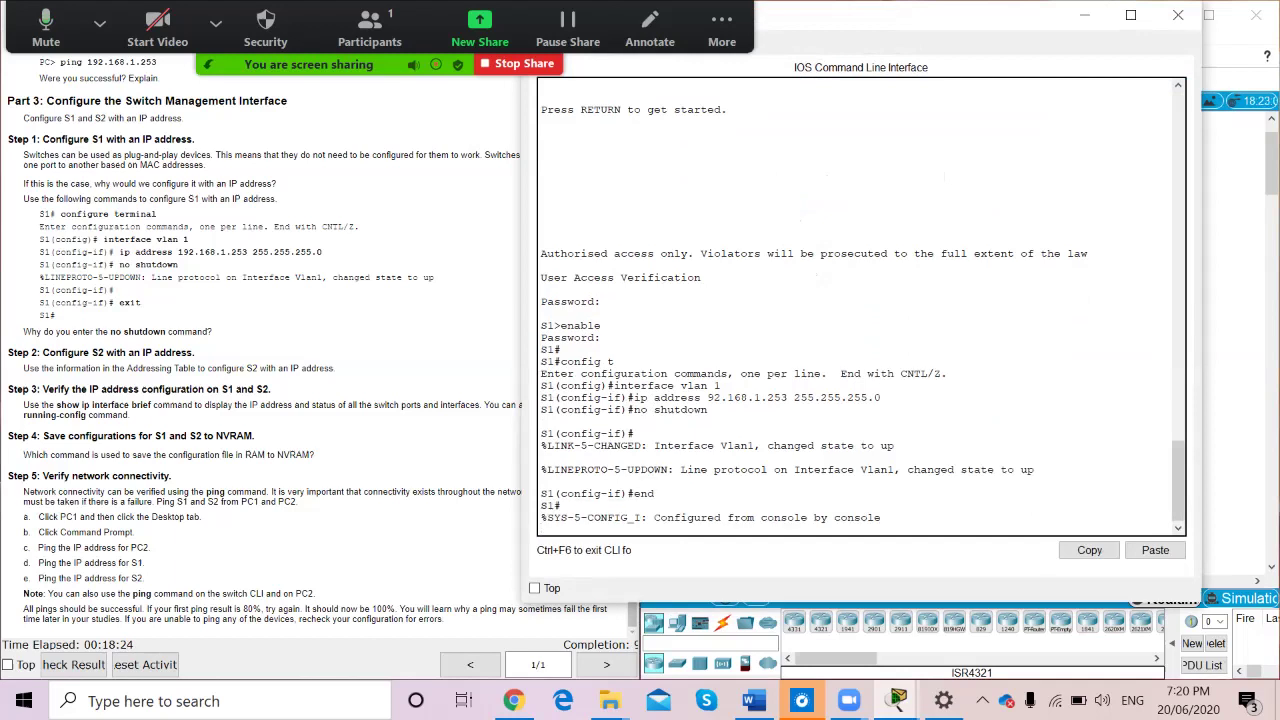
type("show")
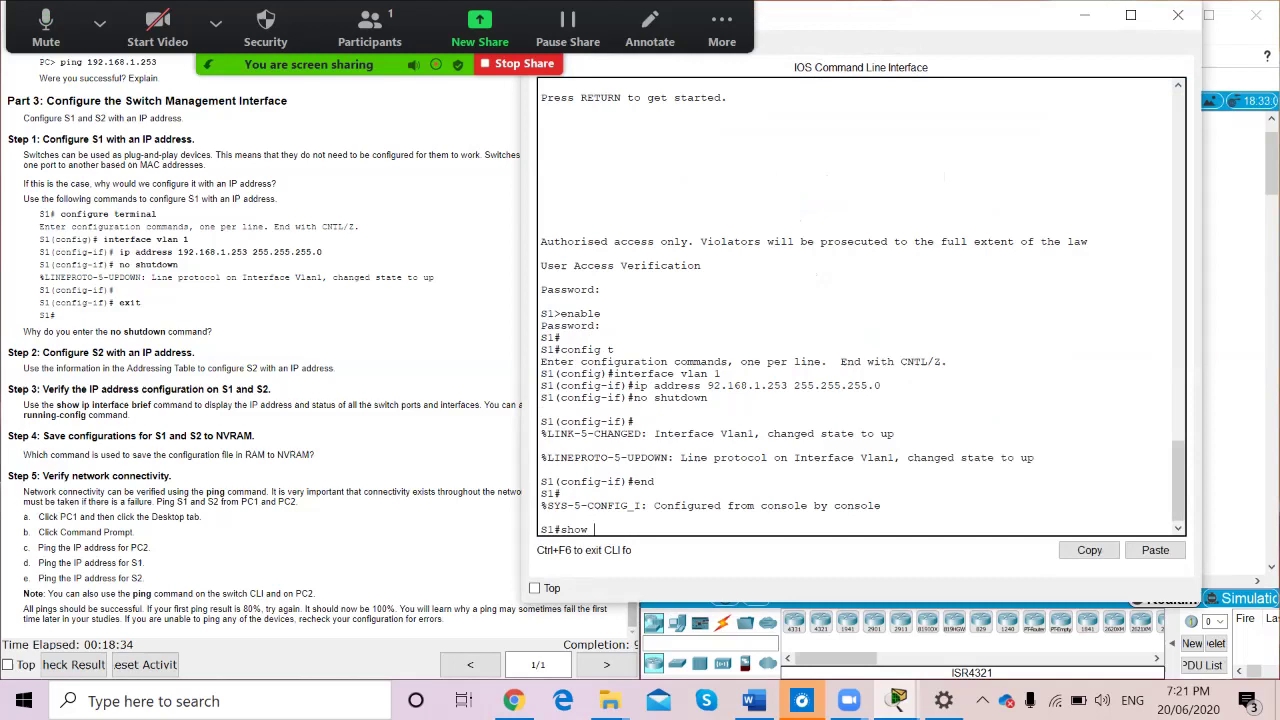
type("ip interface brief")
key("Return")
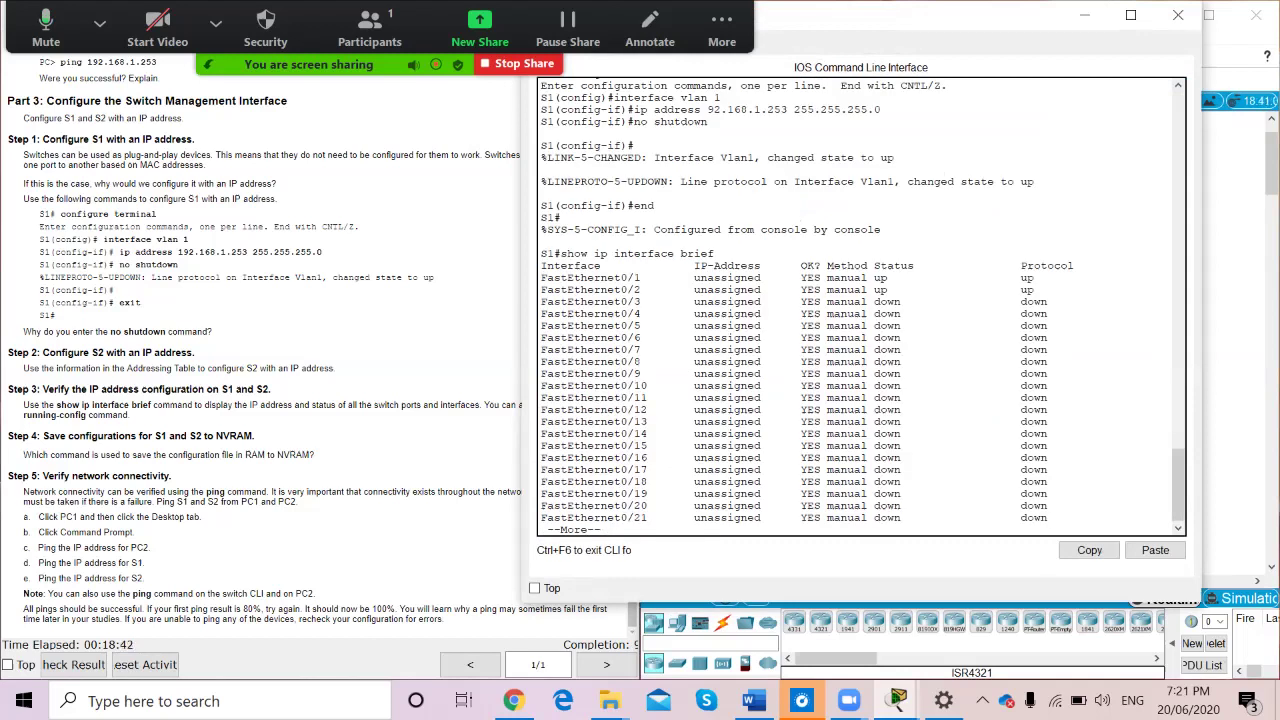
key("space")
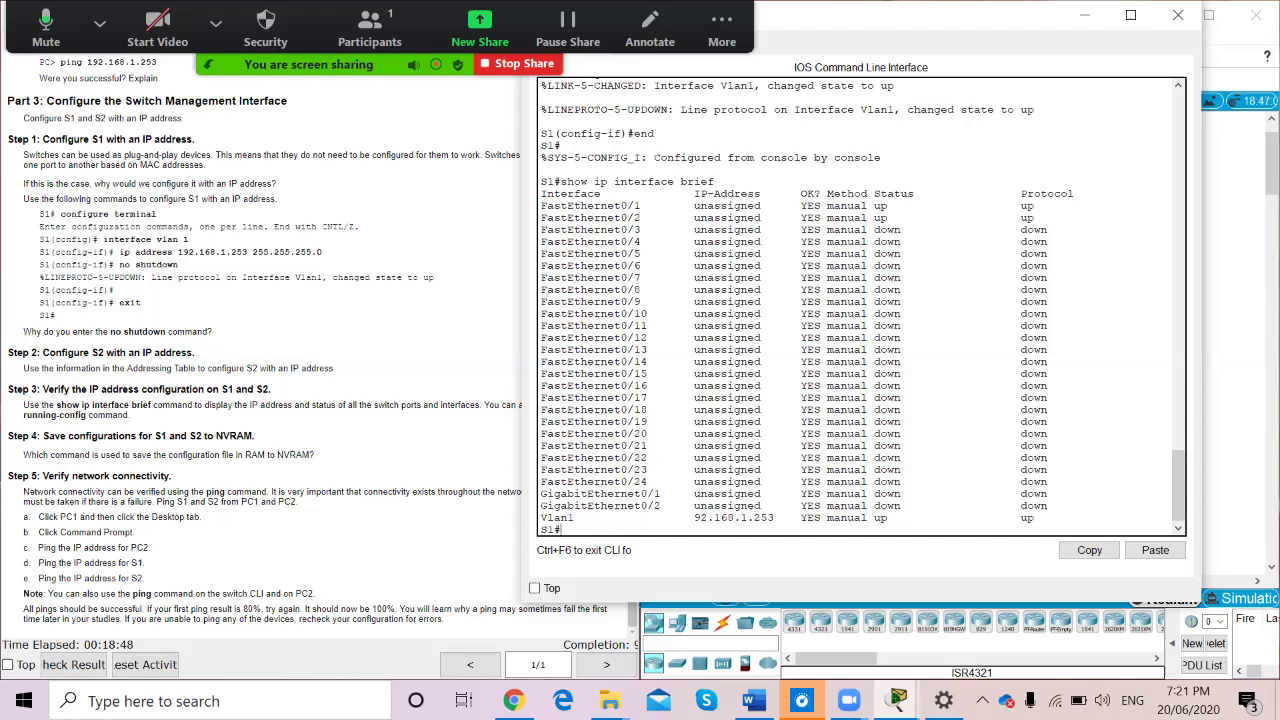
scroll(265, 350, "up", 10)
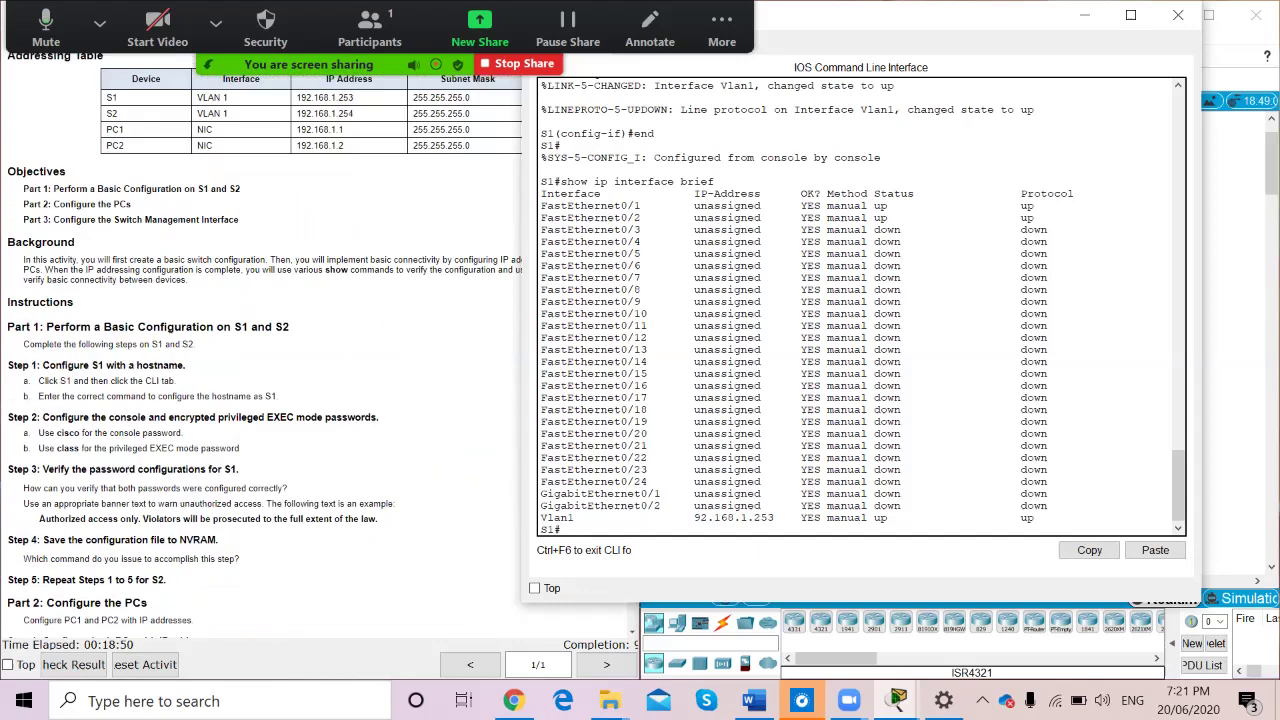
scroll(265, 350, "down", 10)
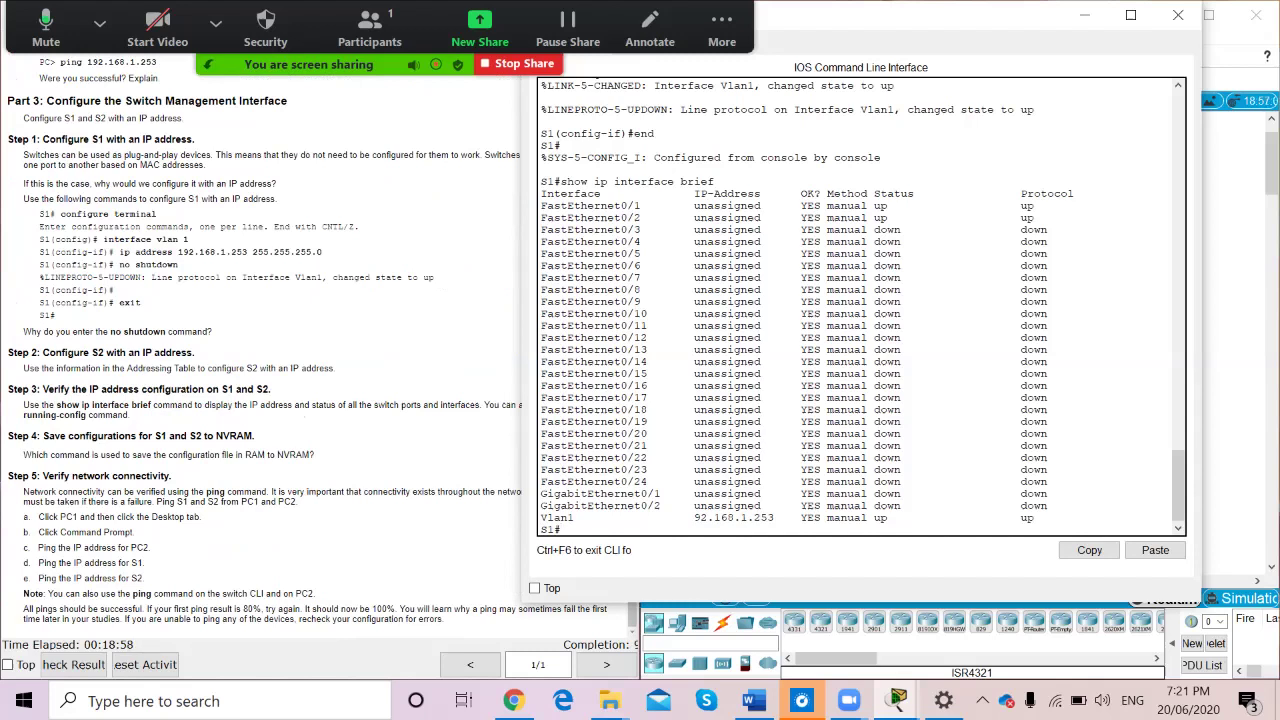
Correct S1's VLAN 1 address to 192.168.1.253 255.255.255.0 and enable it
type("config t")
key("Return")
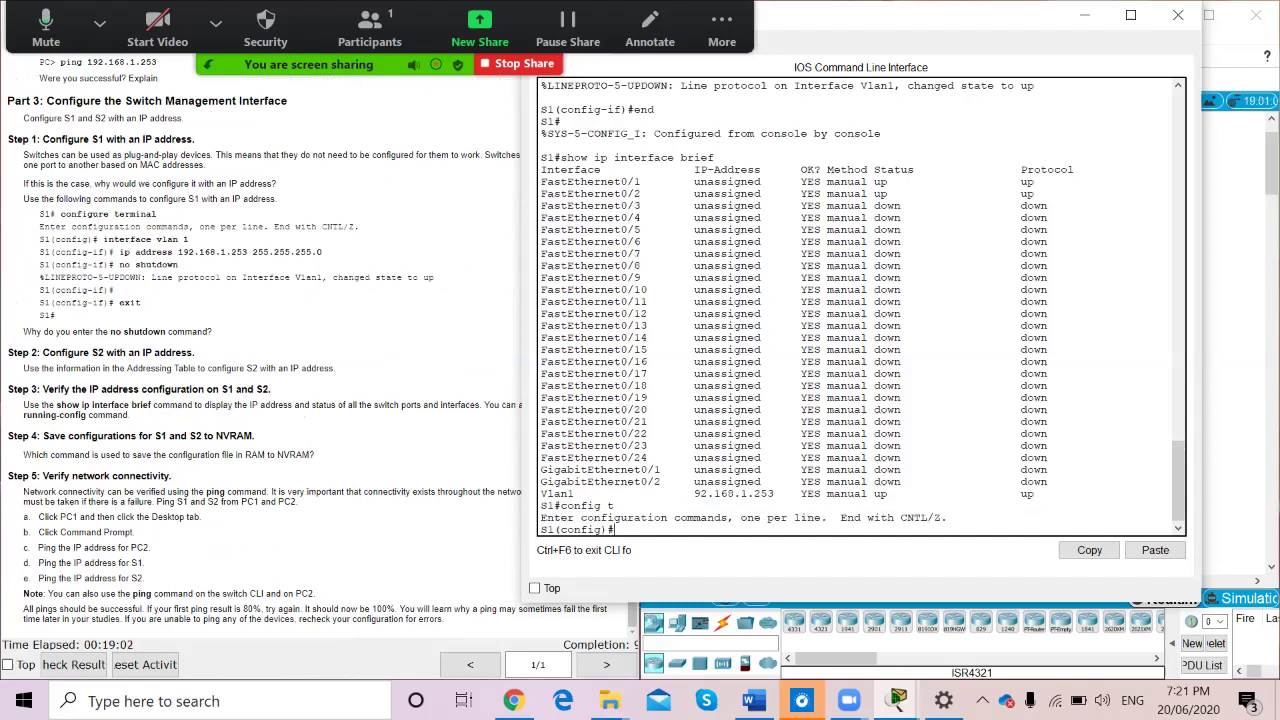
type("interface vlan 1")
key("Return")
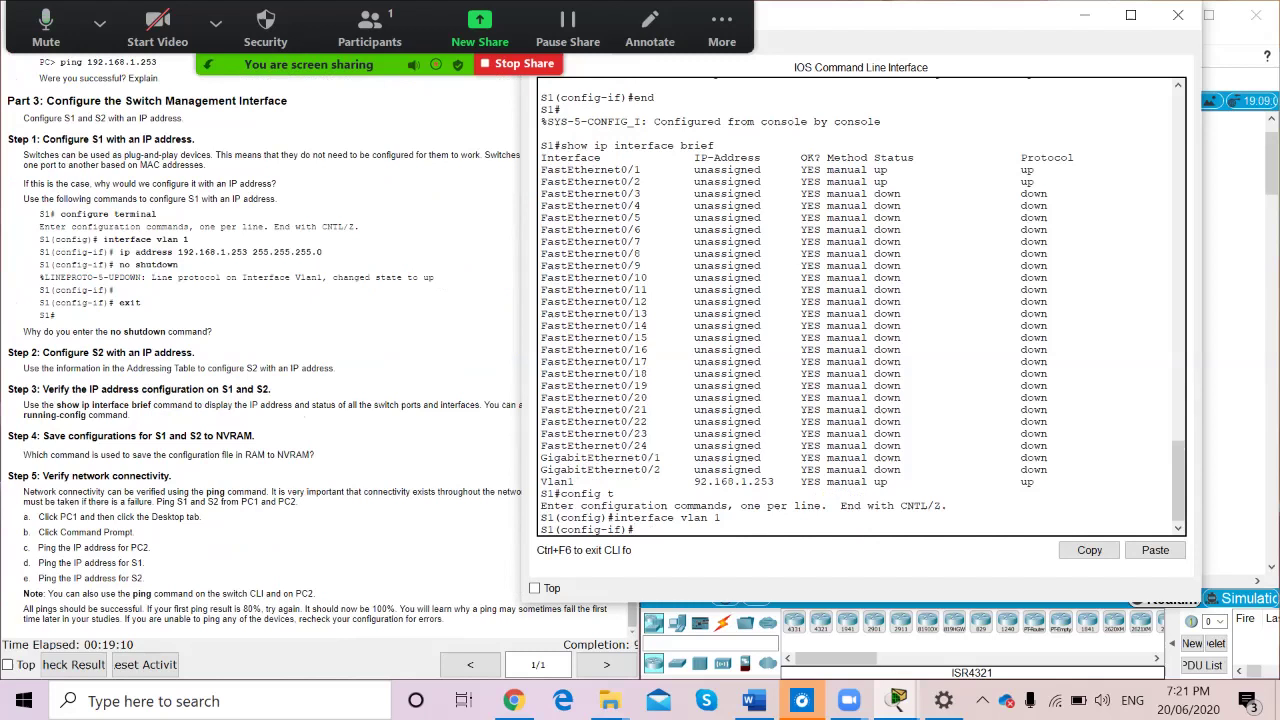
type("ip address 192.168.1.253 255.")
type(".255.")
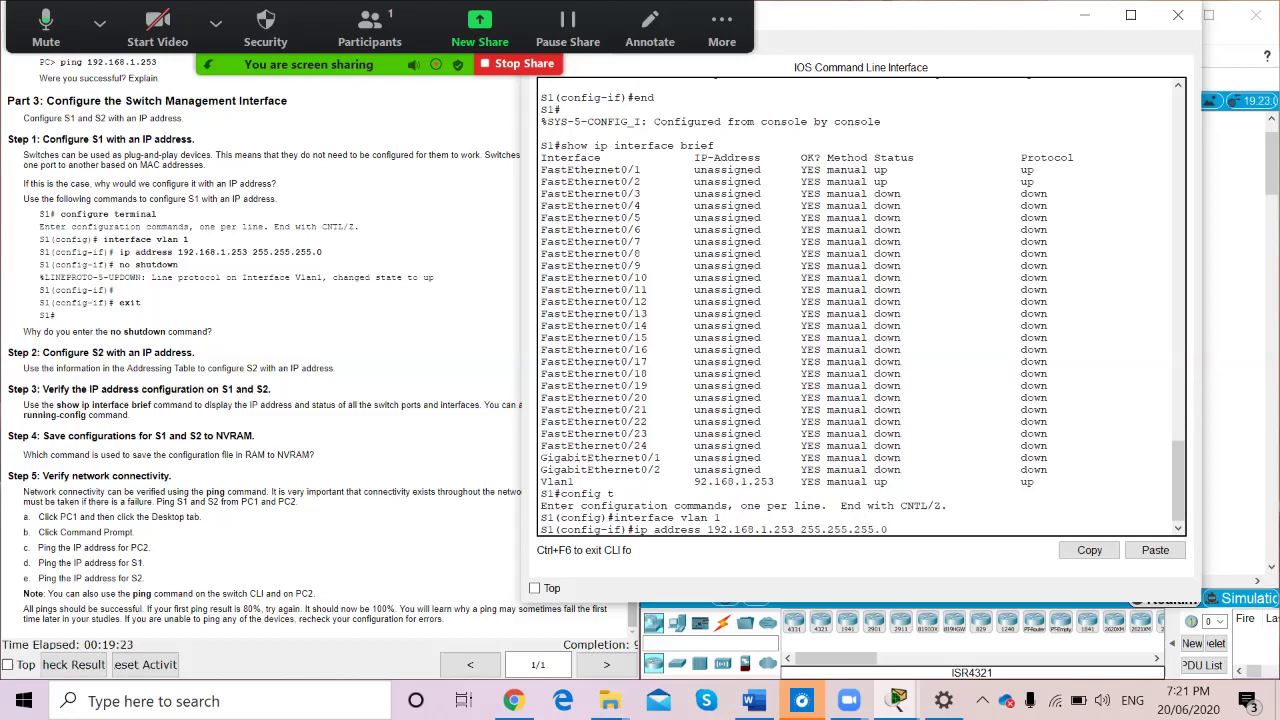
type("0")
key("Return")
type("no s")
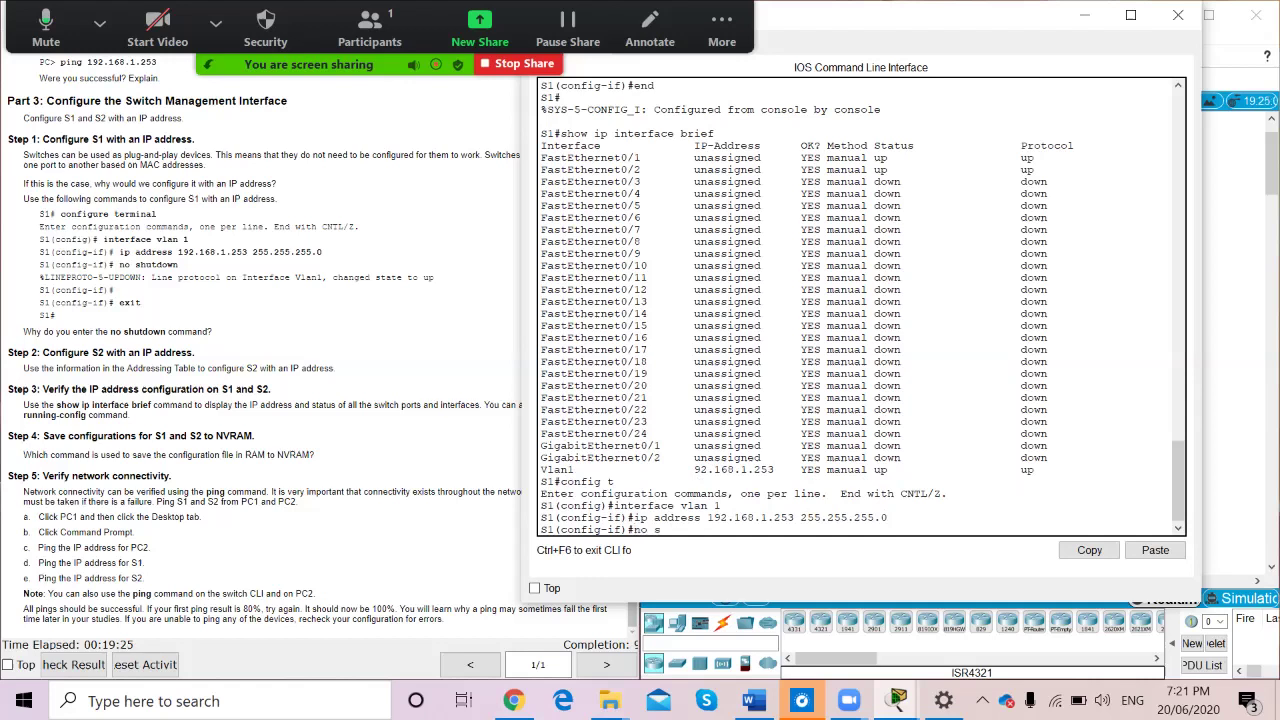
type("hutdown")
key("Return")
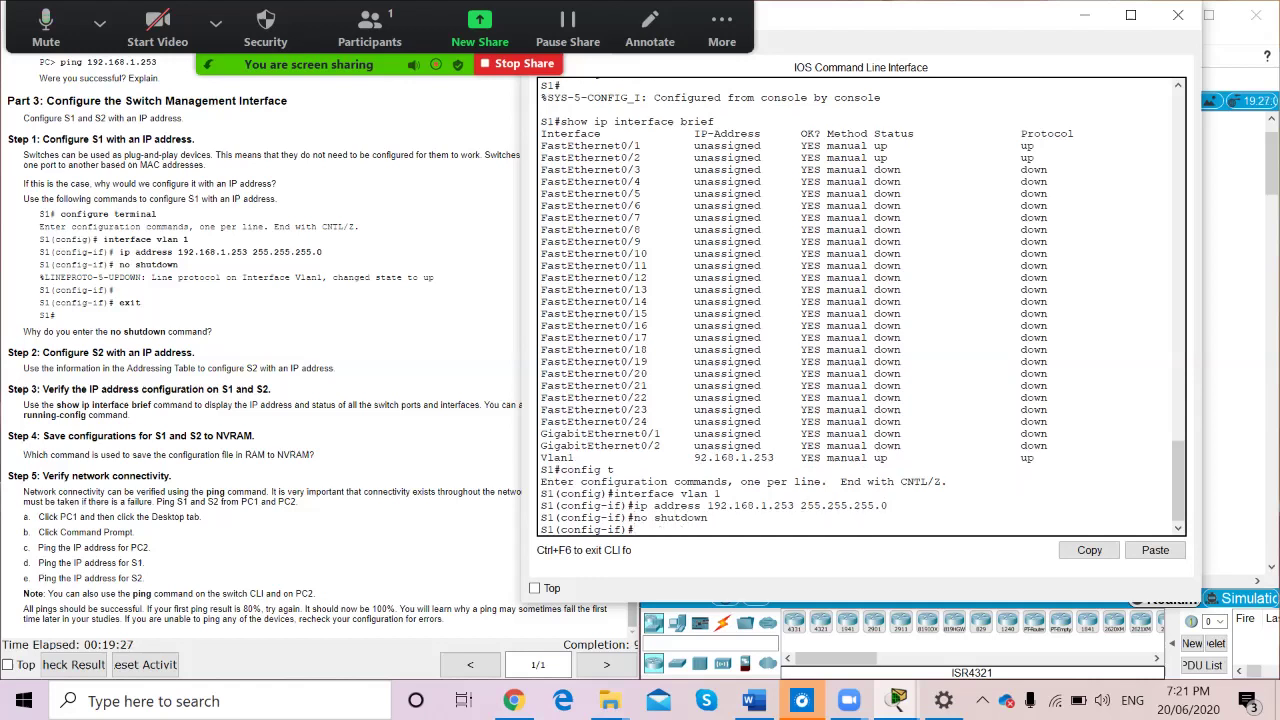
Exit configuration and re-list S1's interfaces to verify the new Vlan1 address
type("end")
key("Return")
key("Return")
type("show ip")
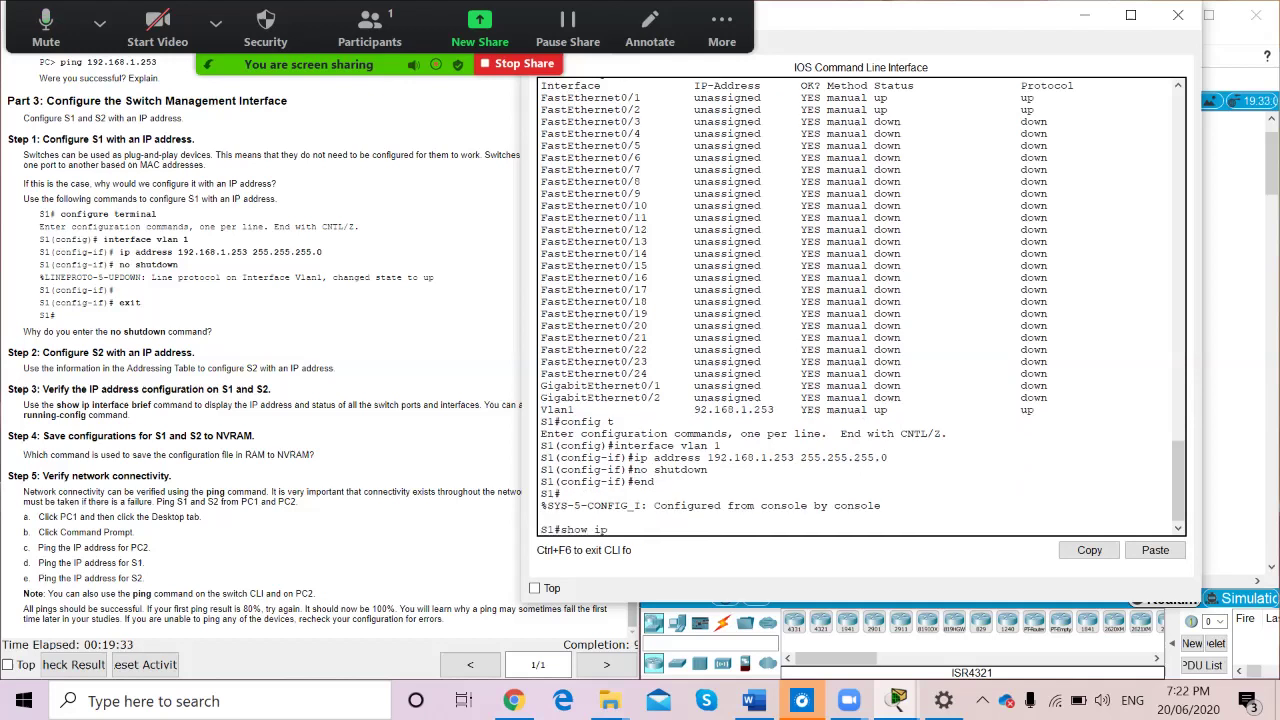
type(" interface brief")
key("Return")
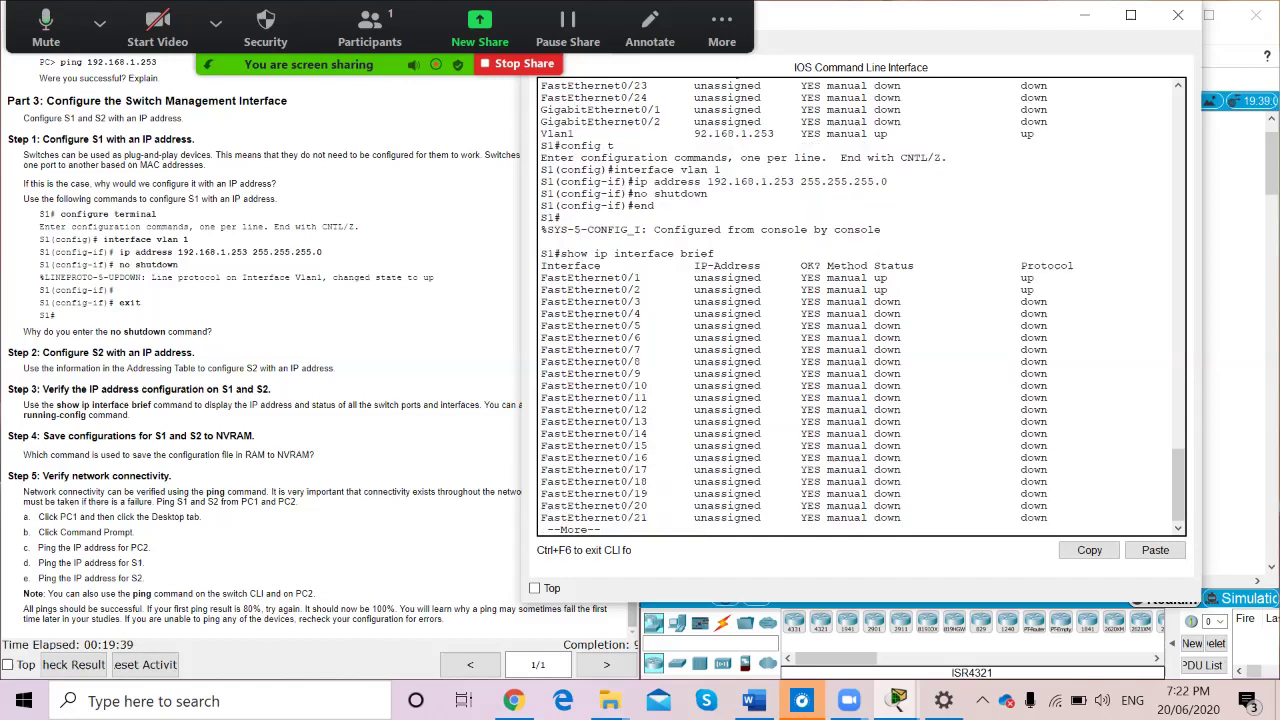
key("space")
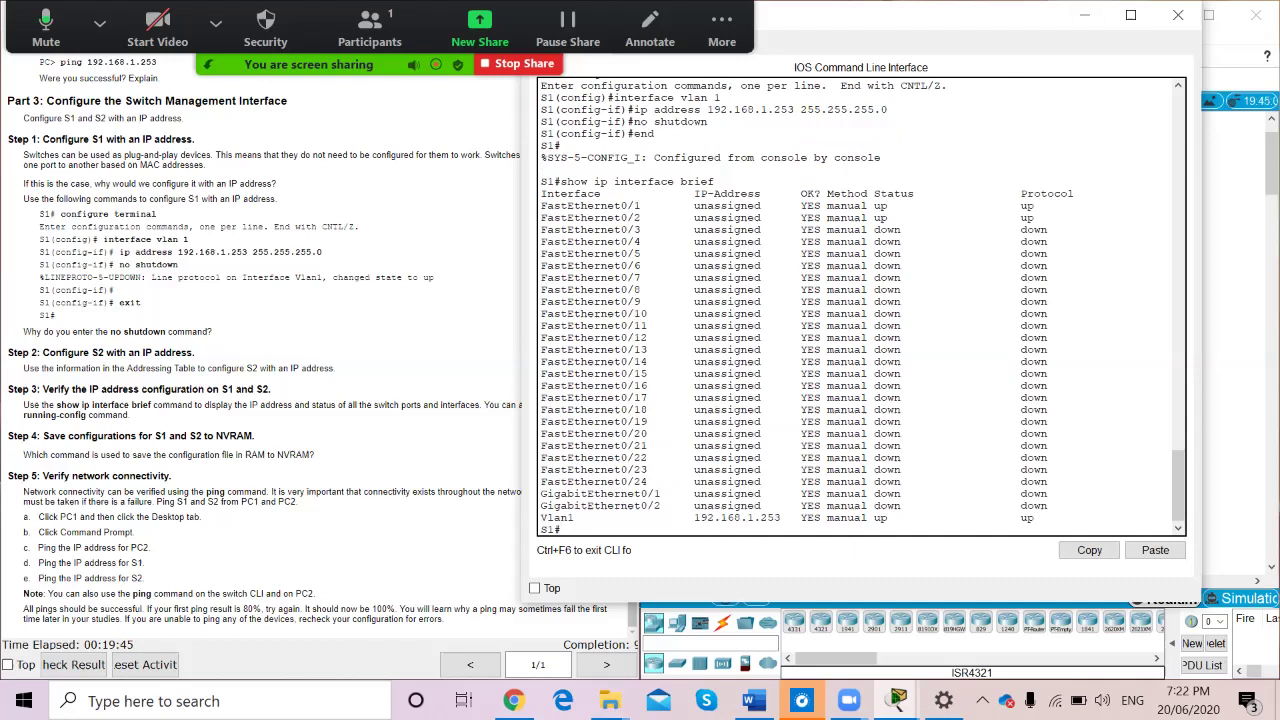
Save S1's configuration with copy running-config startup-config, accepting the default filename
left_click(1085, 15)
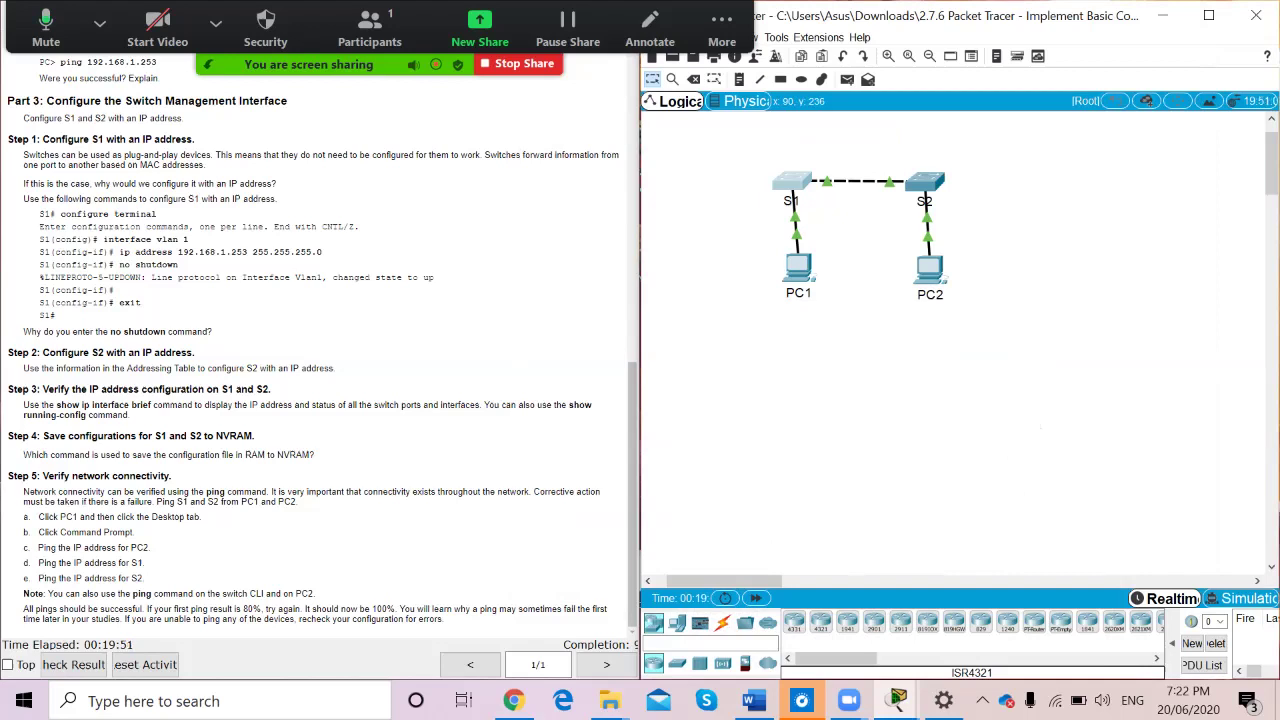
left_click(791, 181)
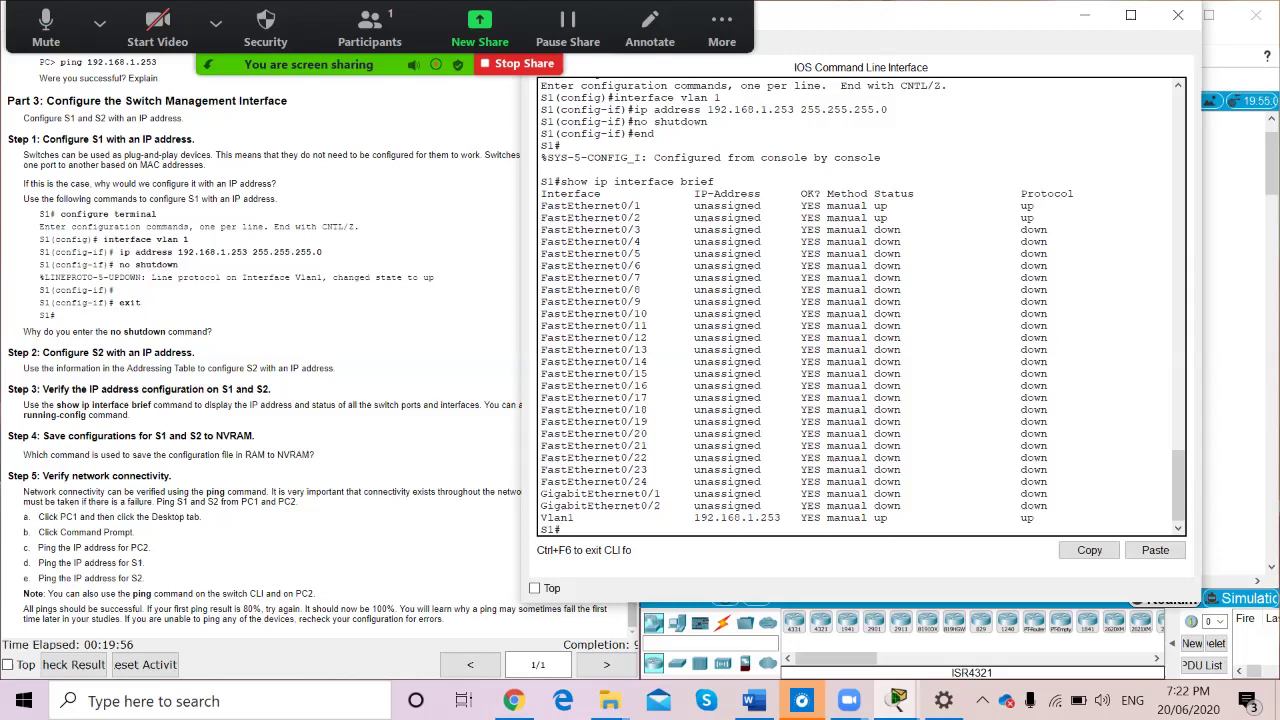
type("copy running-config s")
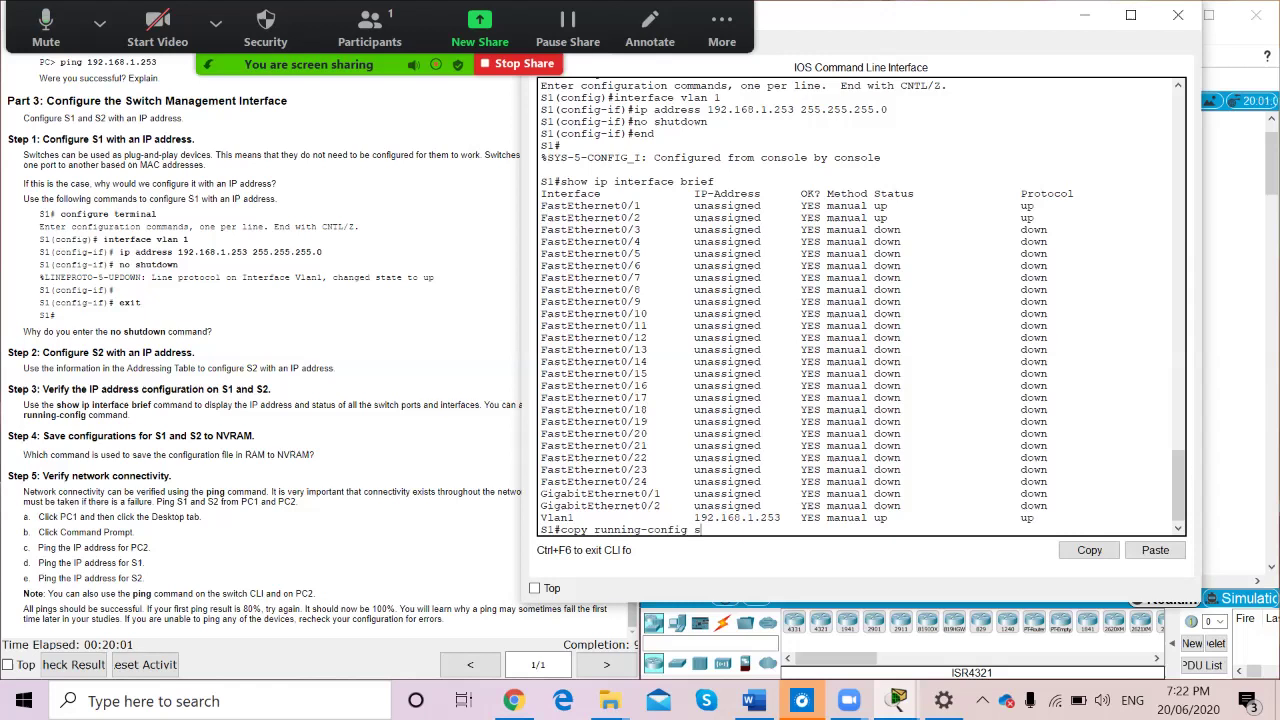
type("tartup-config")
key("Return")
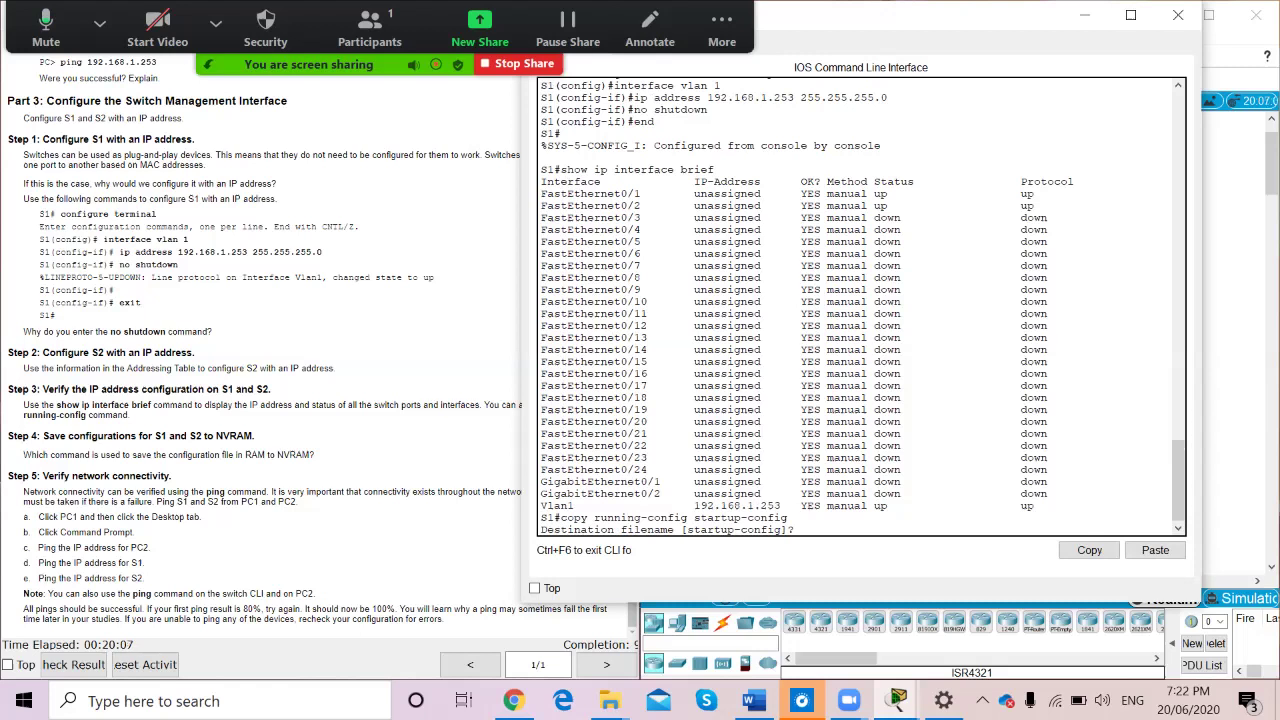
key("Return")
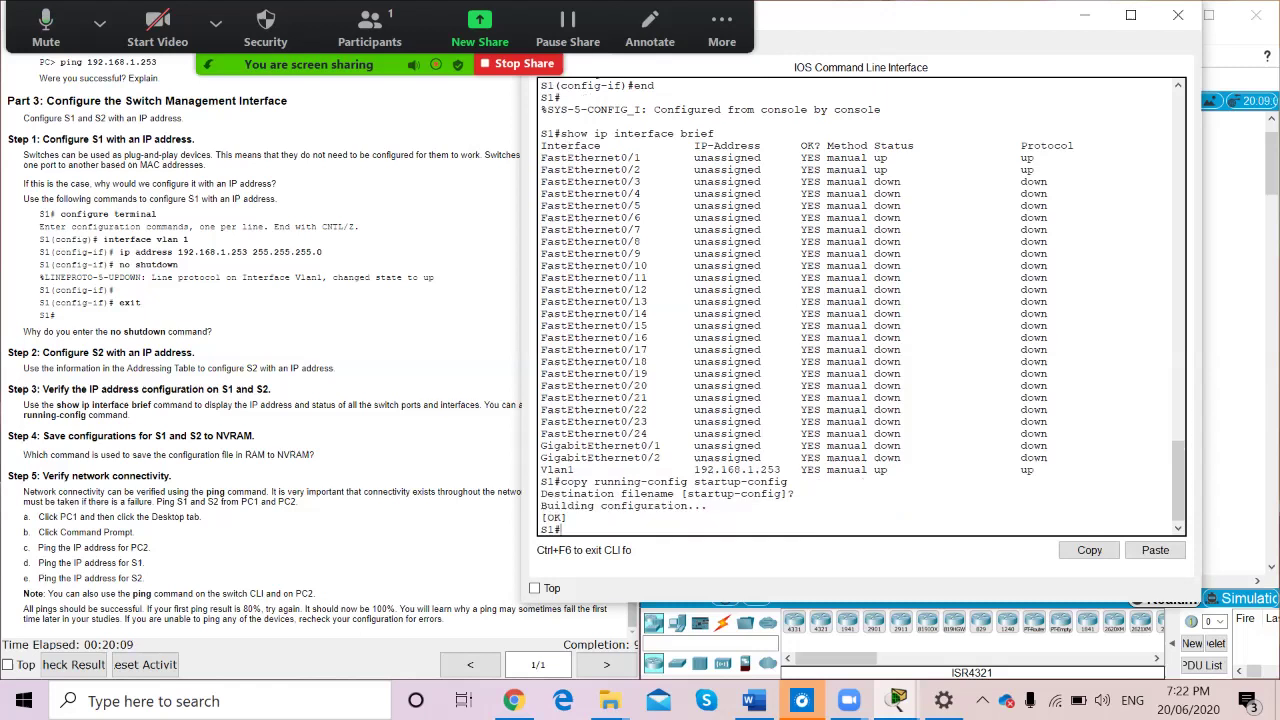
On S2, run copy running-config startup-config to save to NVRAM, then hide its window
left_click(1085, 15)
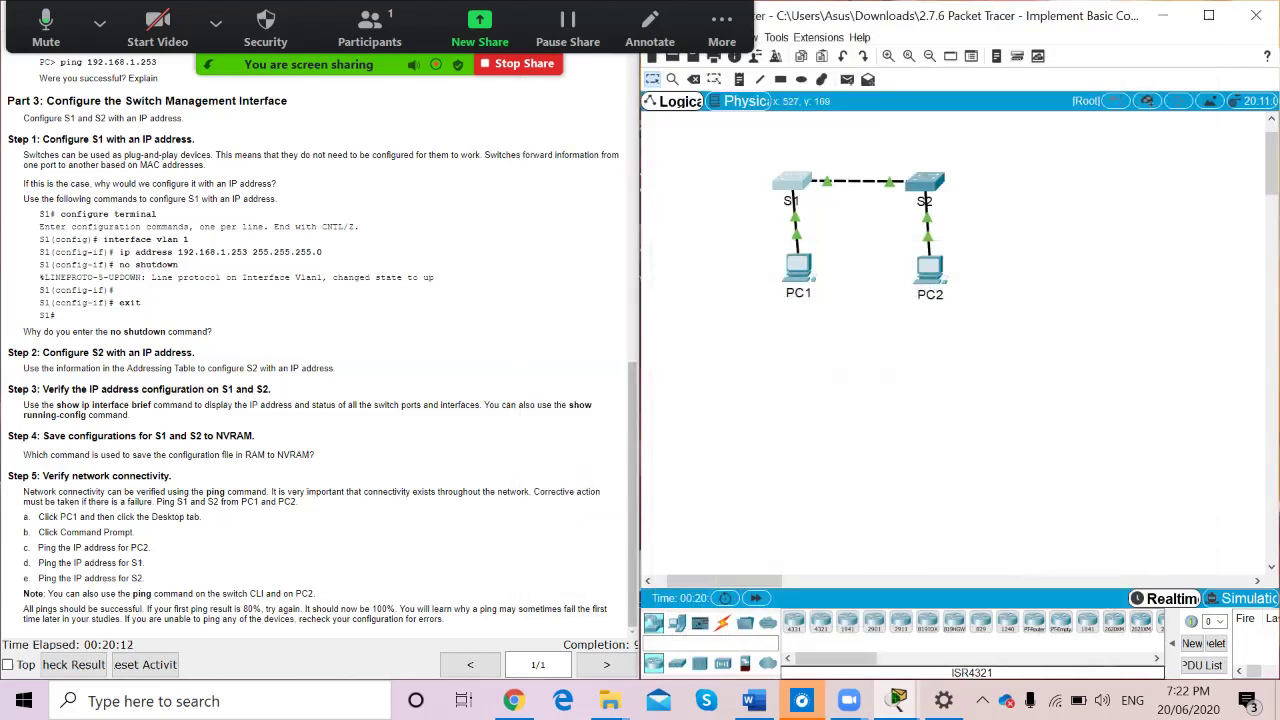
left_click(924, 182)
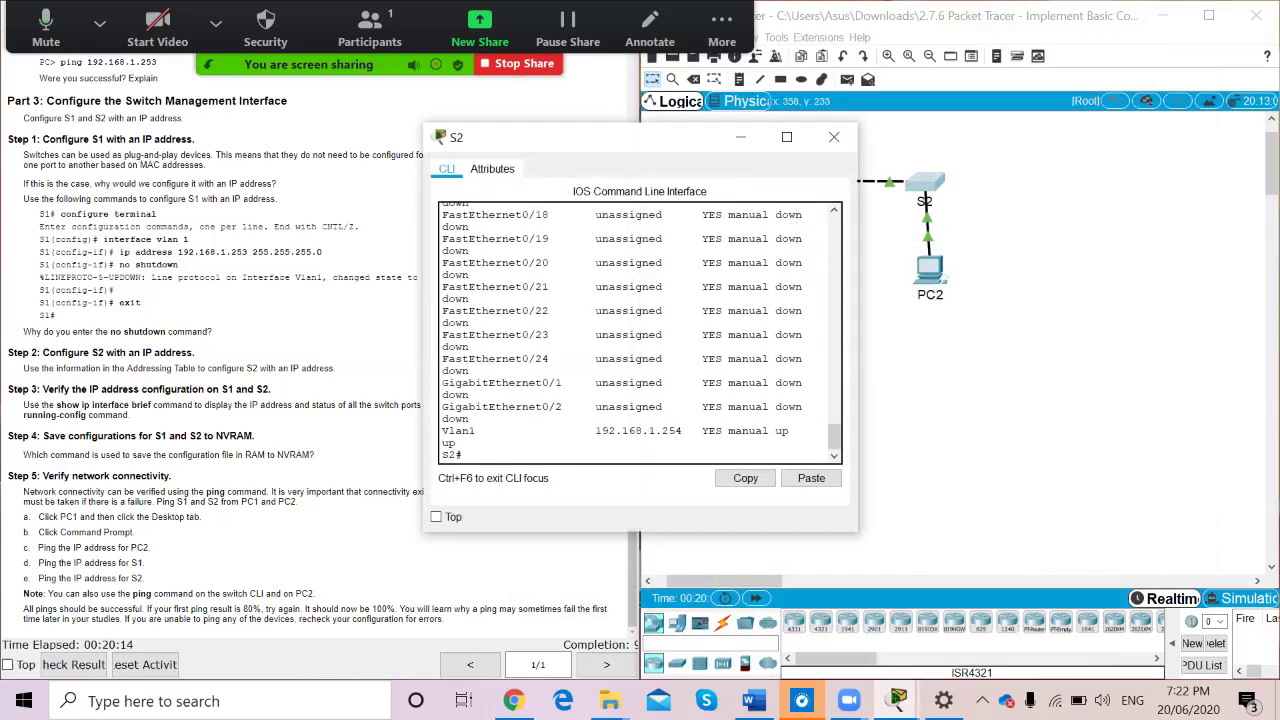
type("copy running-config startup")
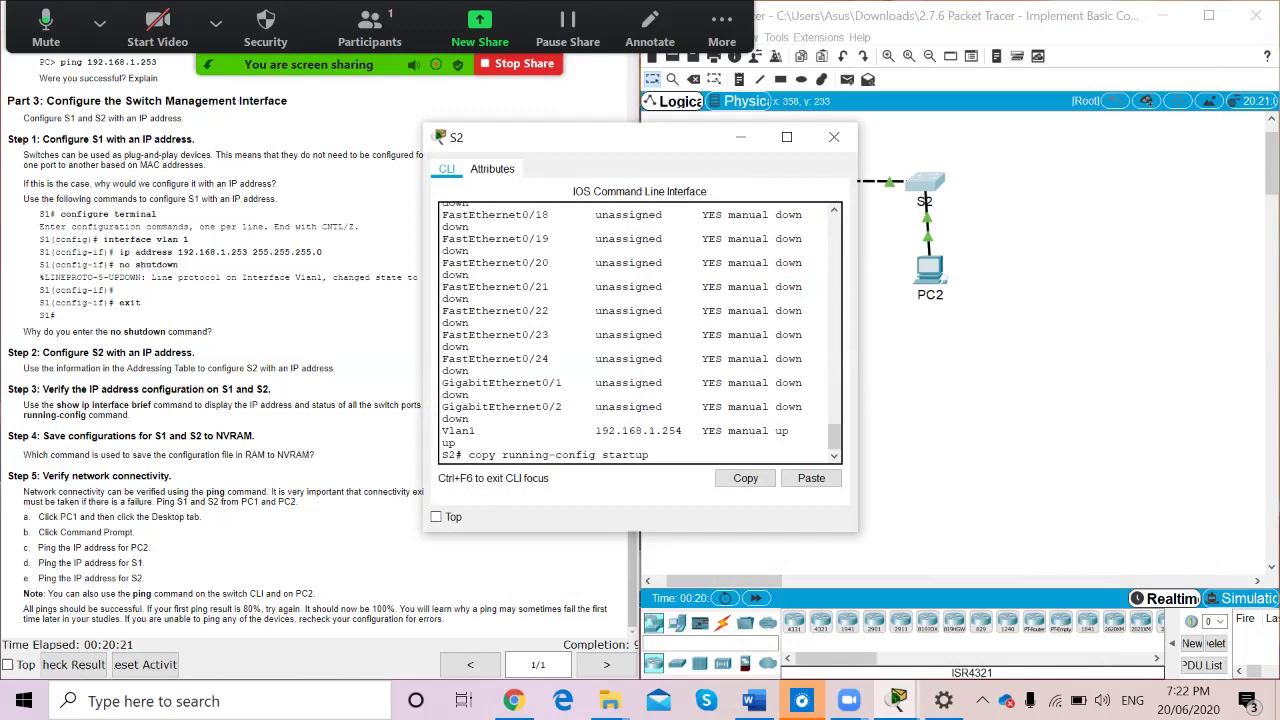
type("-config")
key("Return")
key("Return")
key("Return")
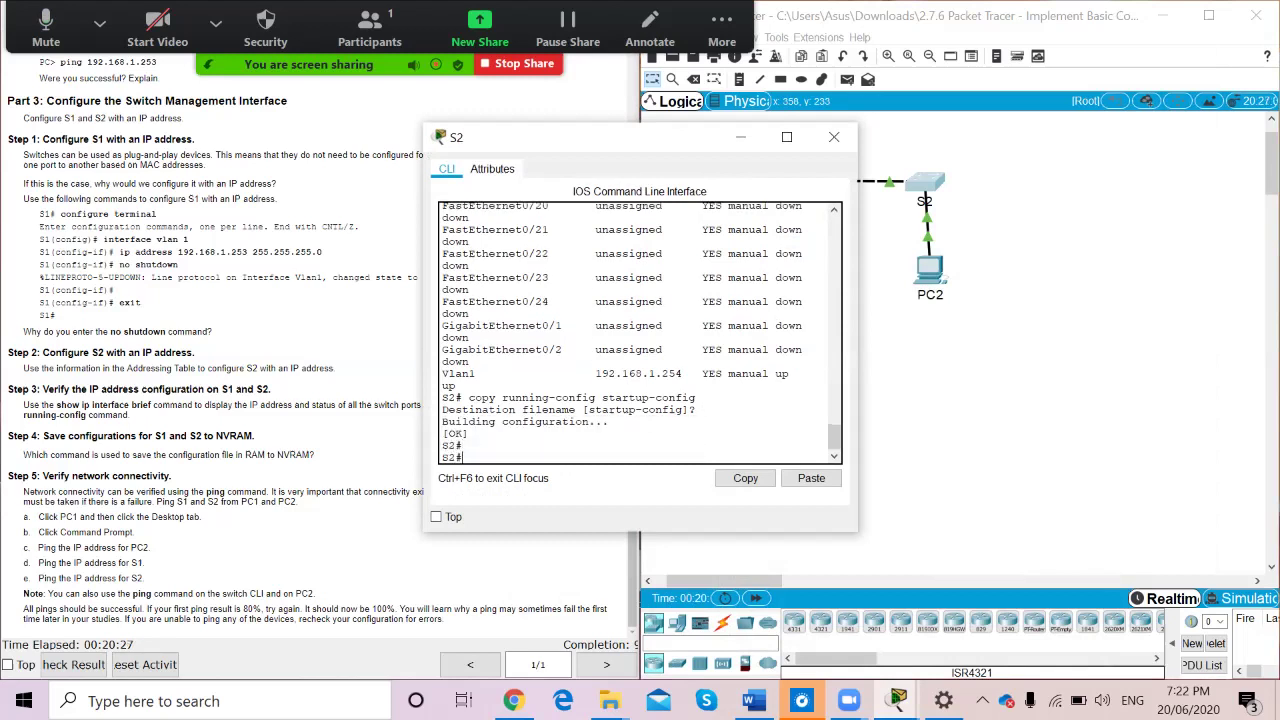
left_click(740, 137)
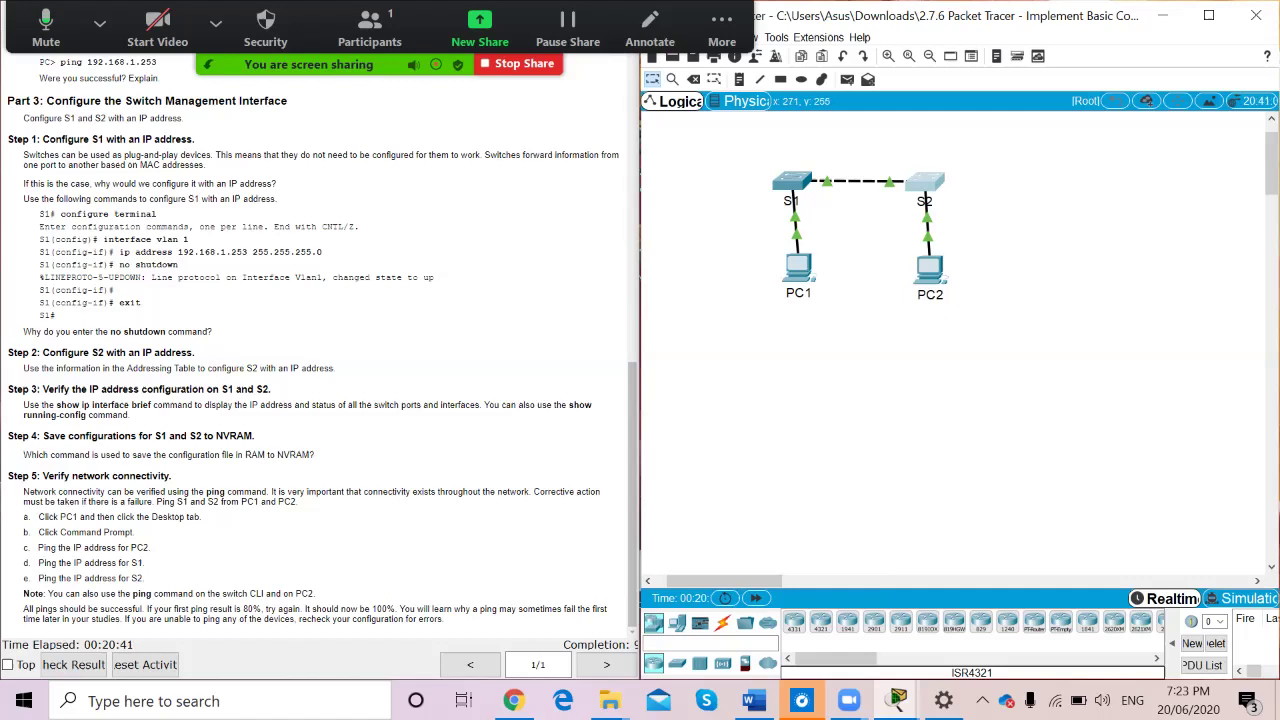
From PC1's command prompt, ping 192.168.1.2, which times out with 100% loss
left_click(798, 267)
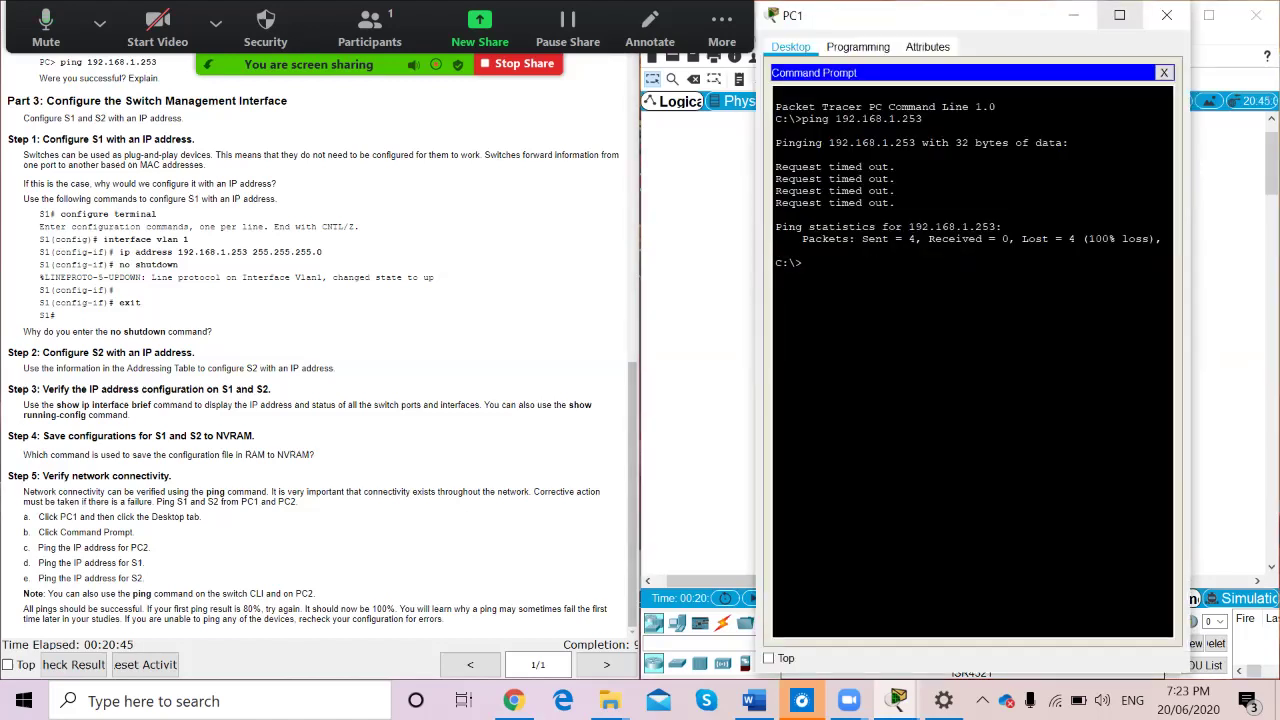
left_click_drag(850, 15, 250, 150)
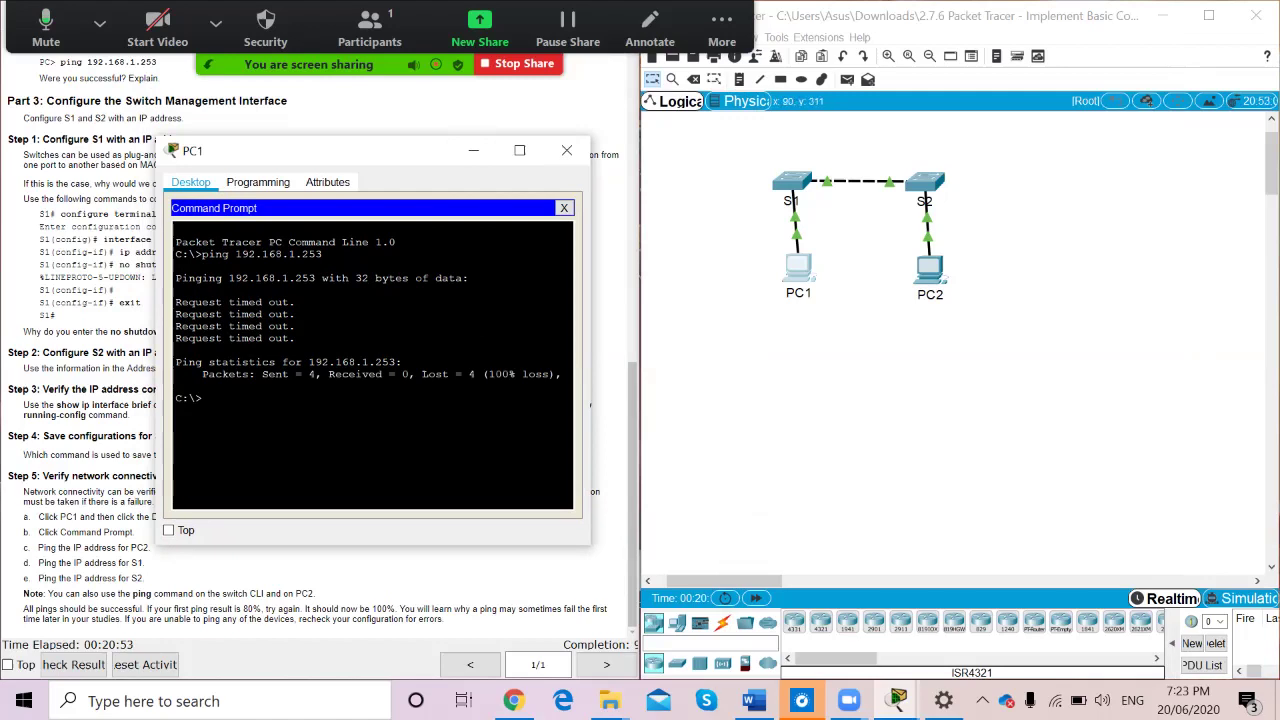
type("ping")
left_click_drag(391, 150, 399, 249)
scroll(90, 400, "up", 4)
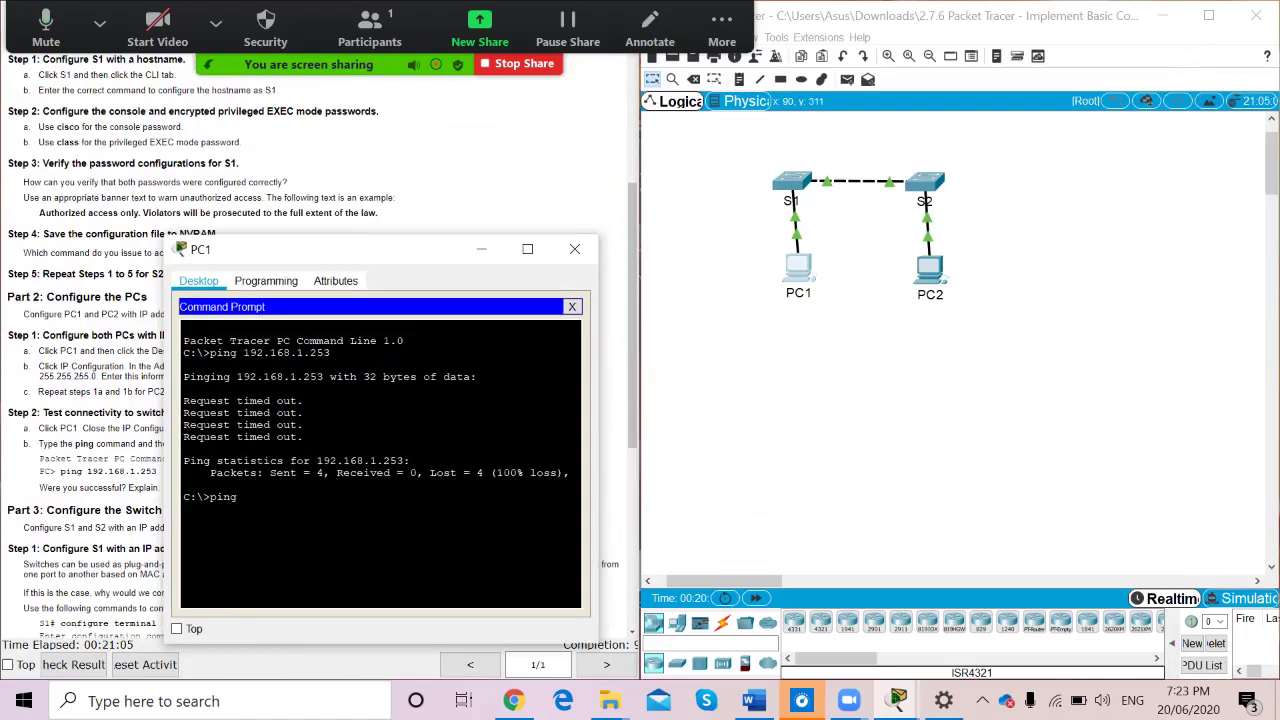
scroll(90, 400, "up", 5)
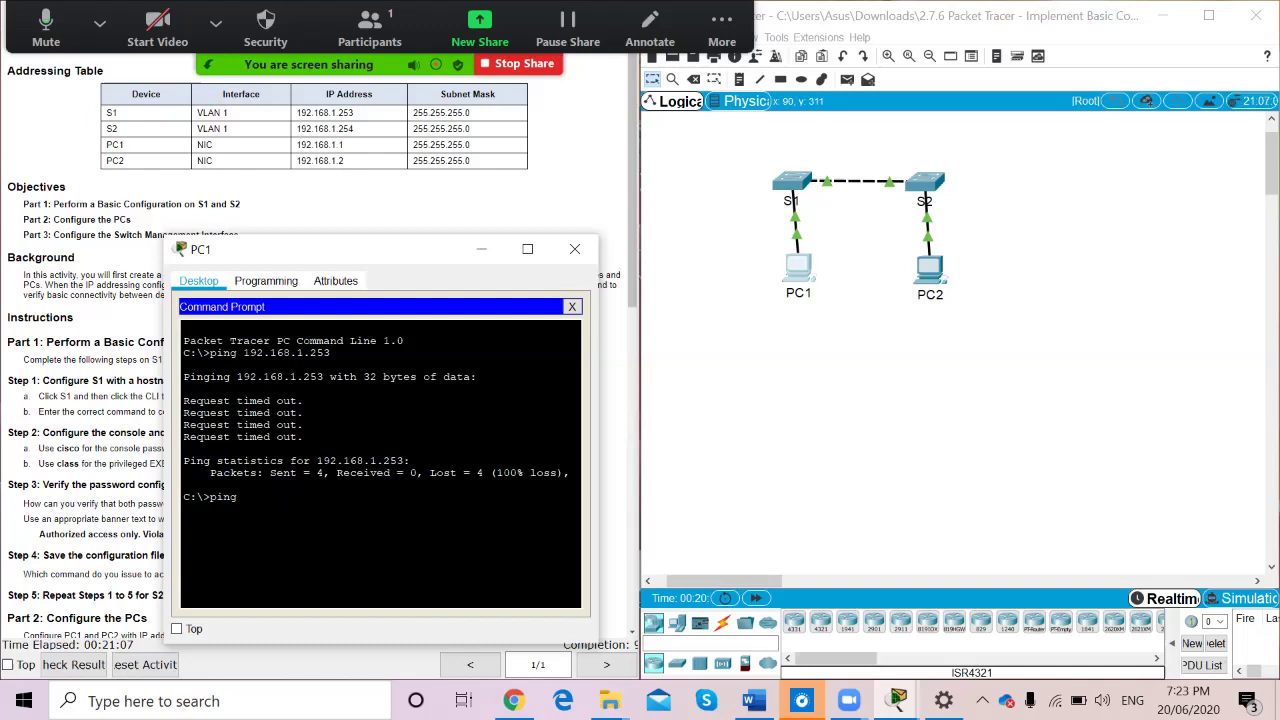
type("192.168.1.2")
key("Return")
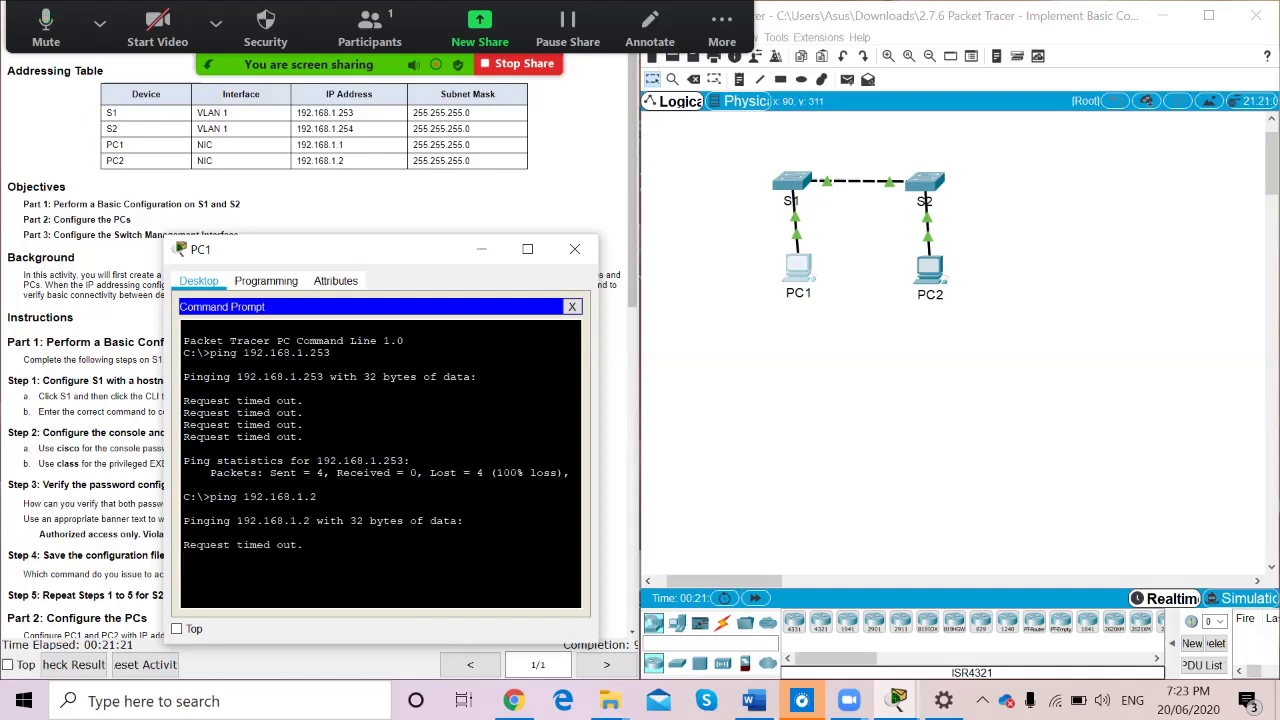
scroll(300, 400, "down", 10)
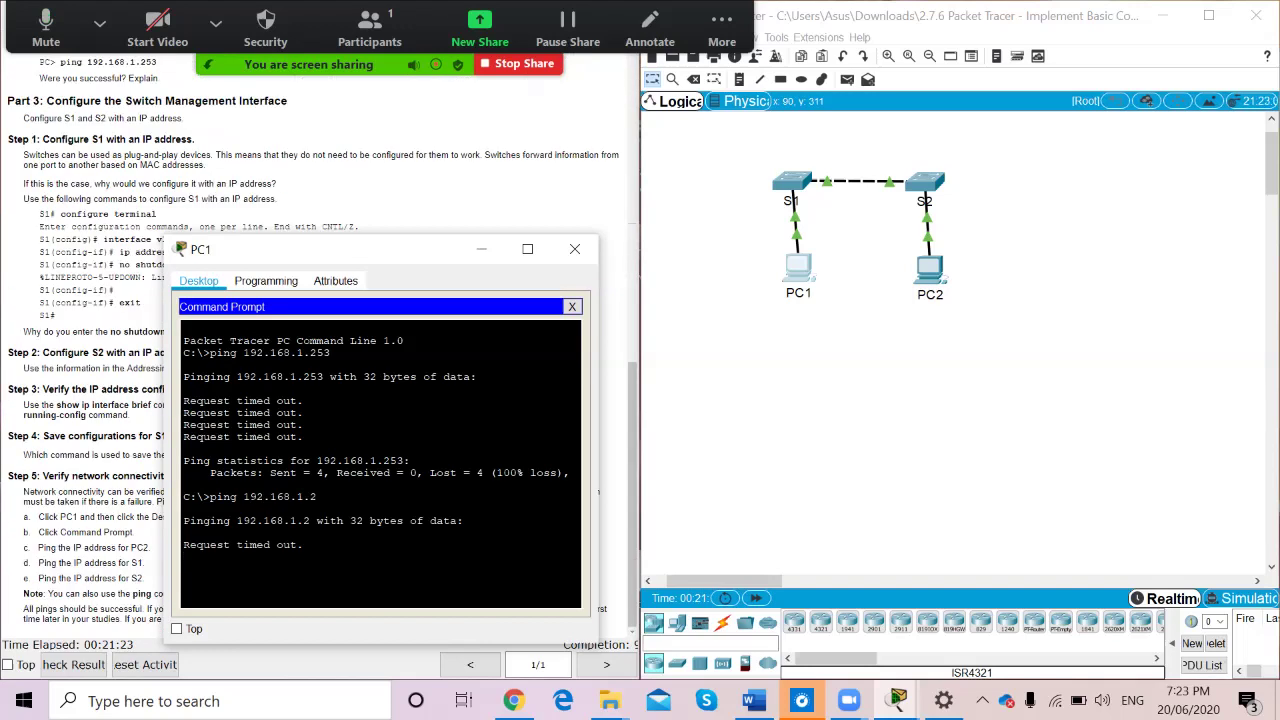
left_click_drag(331, 251, 622, 178)
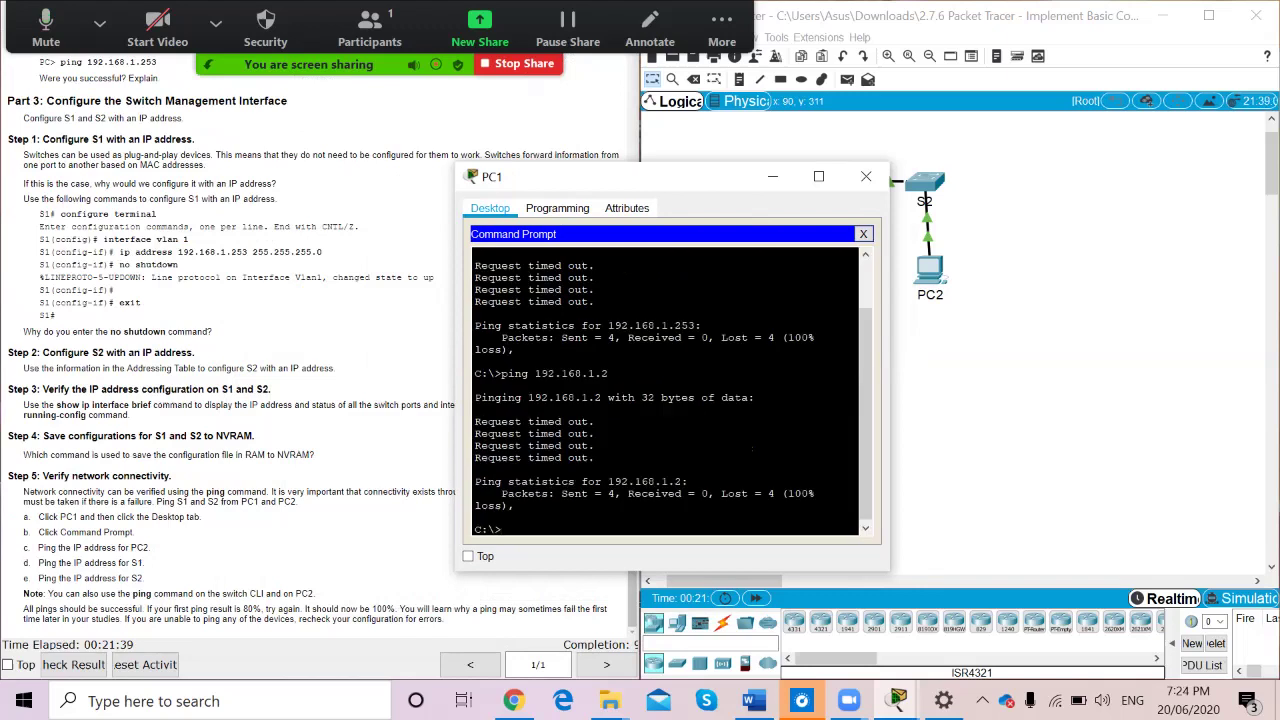
Ping S1 at 192.168.1.253 from PC1 twice until it replies
key("Up")
scroll(315, 350, "up", 15)
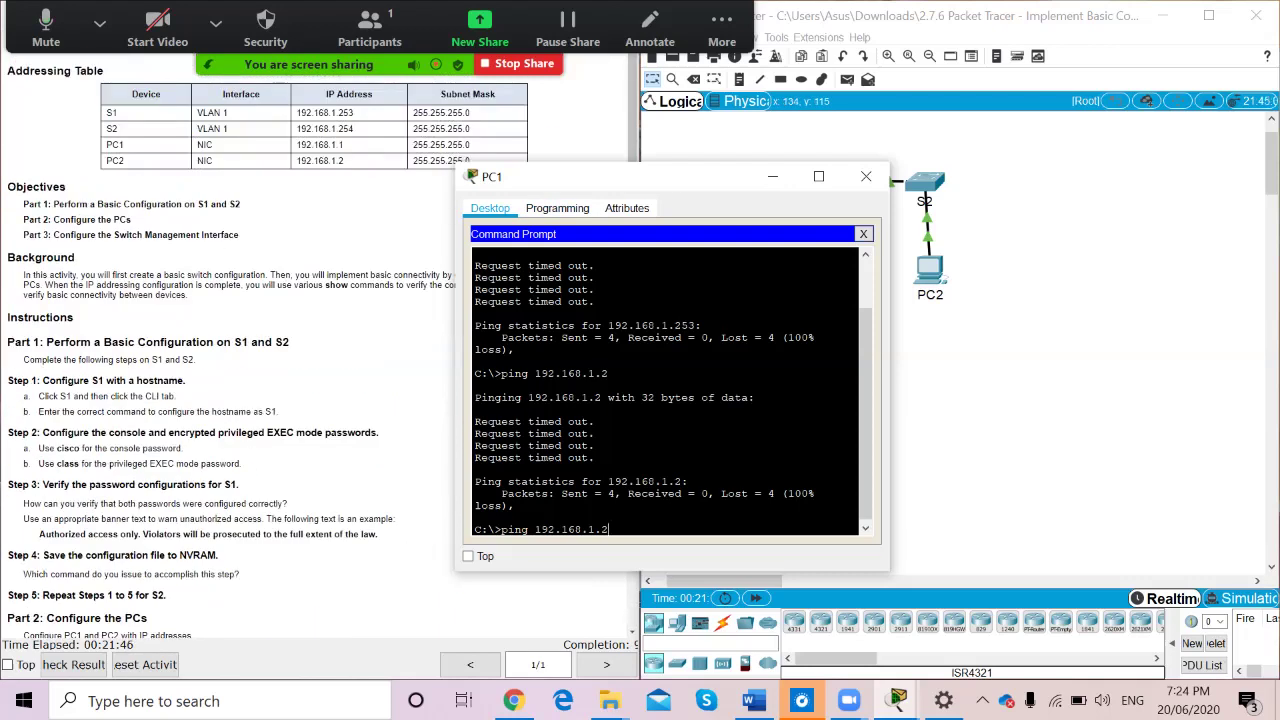
key("BackSpace")
type("253")
key("Return")
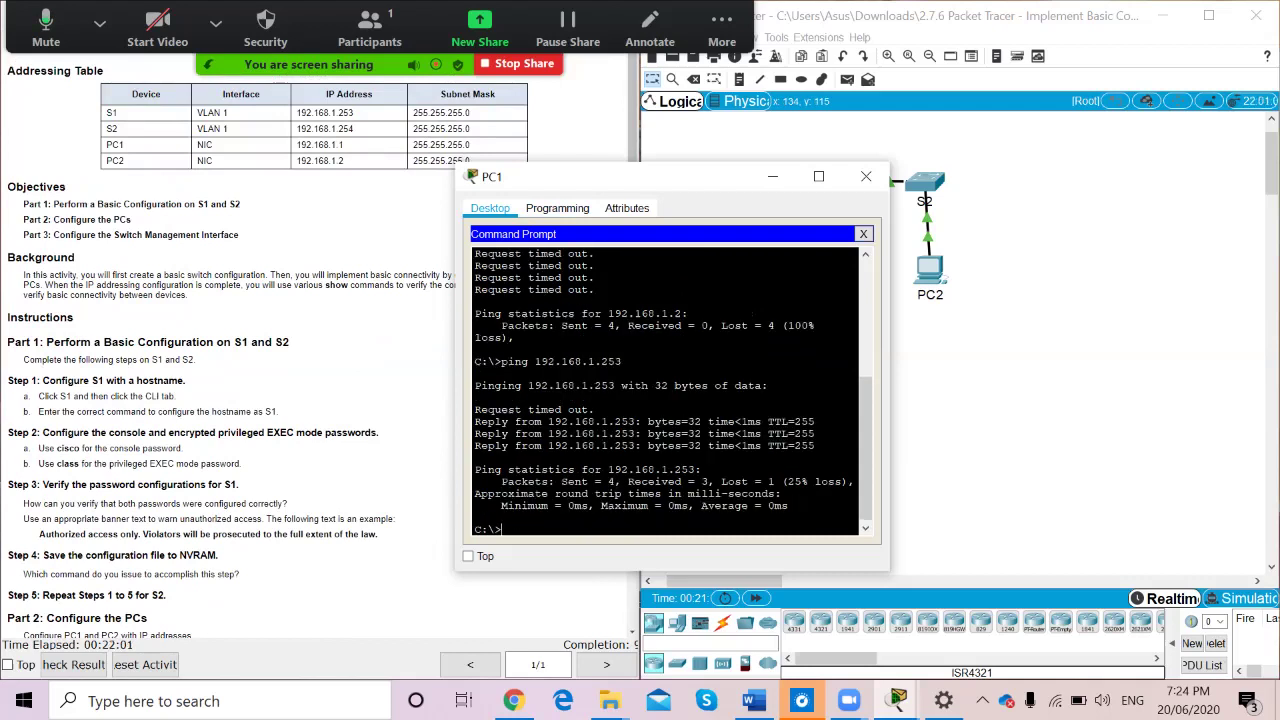
key("Up")
key("Return")
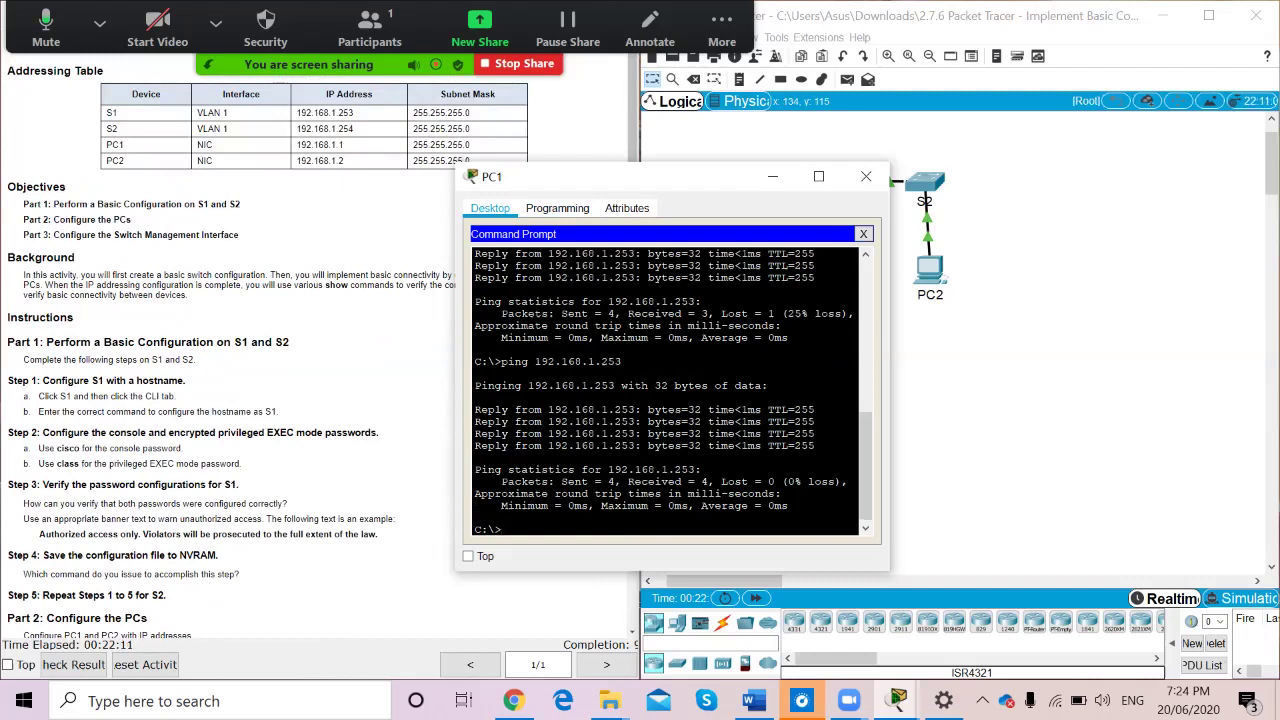
Ping S2 at 192.168.1.254 twice with 0% loss, then ping 192.168.1.2, which times out
left_click_drag(662, 181, 522, 216)
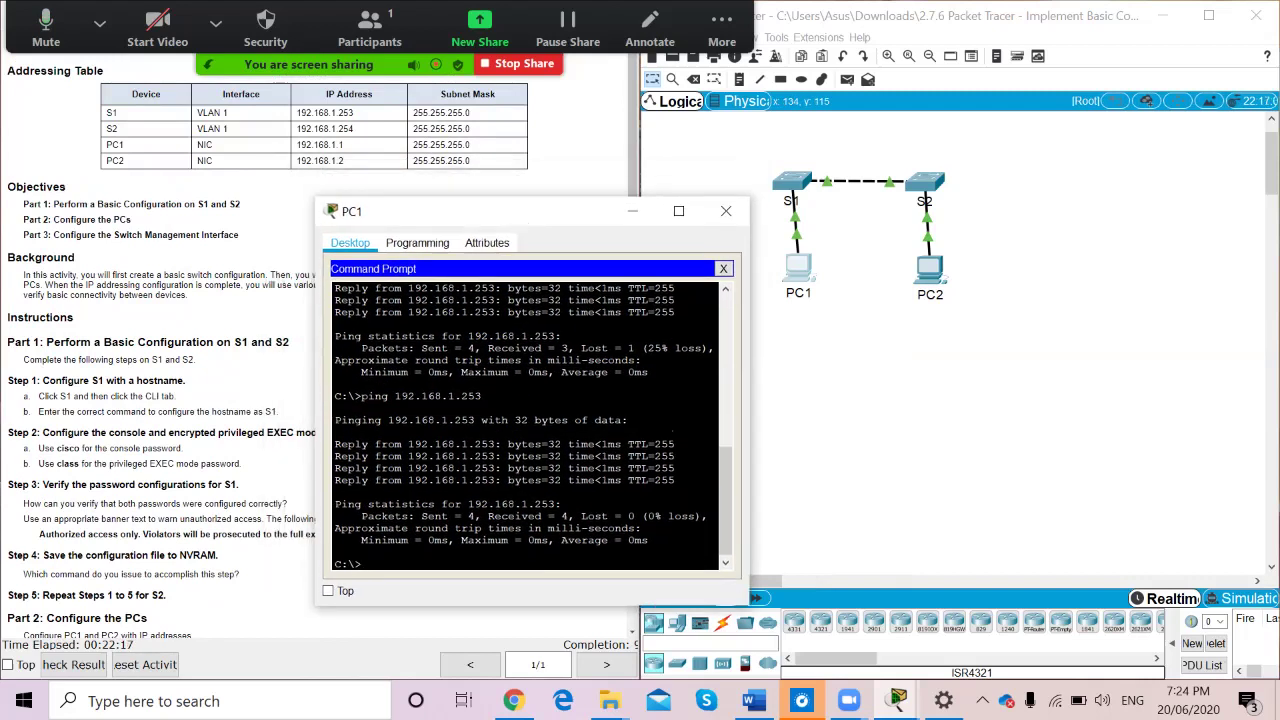
type("pin")
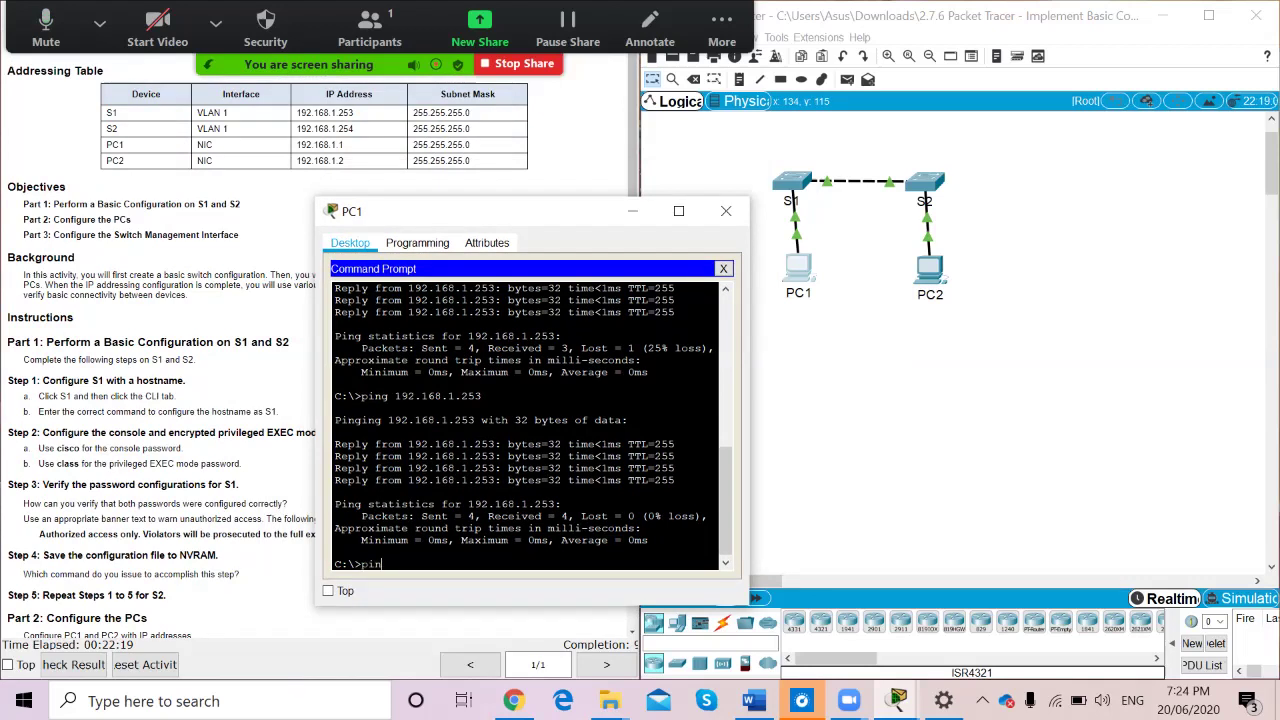
type("g 192.168.1.254")
key("Return")
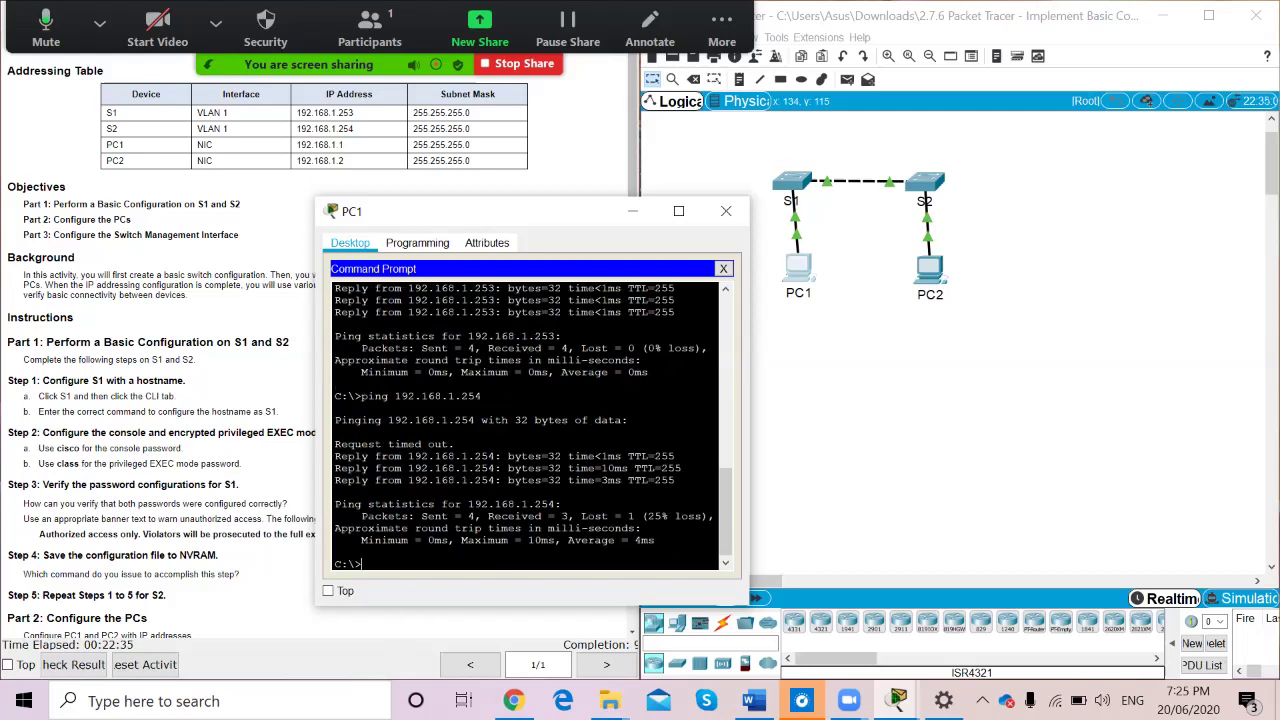
key("Up")
key("Return")
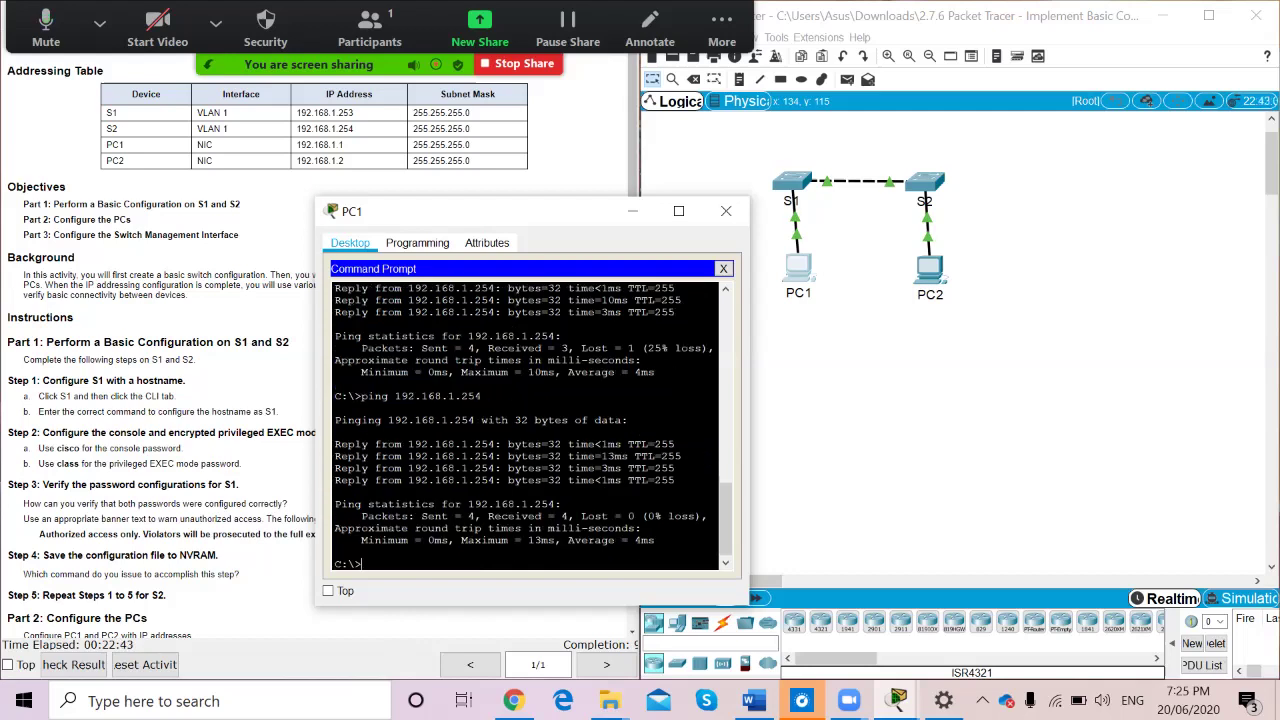
key("Up")
key("BackSpace")
key("BackSpace")
key("Return")
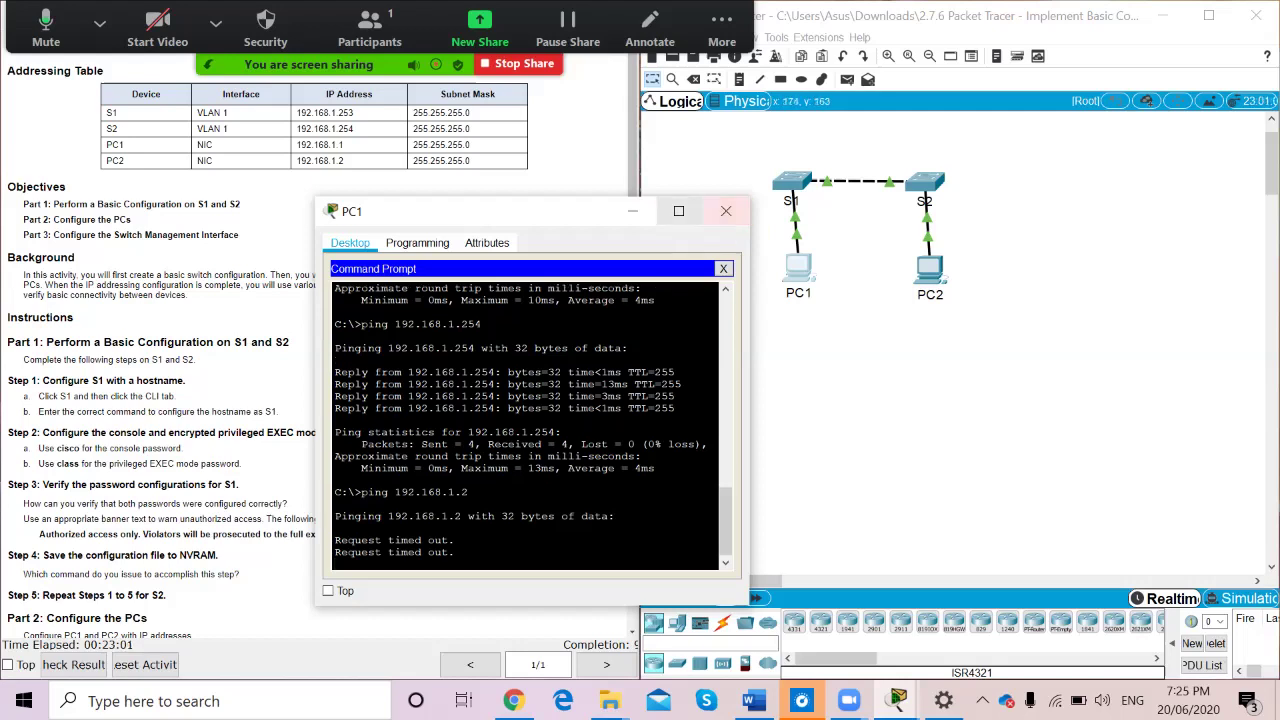
Correct PC2's IP address to 192.168.1.2 in its IP Configuration
left_click(633, 211)
left_click(929, 268)
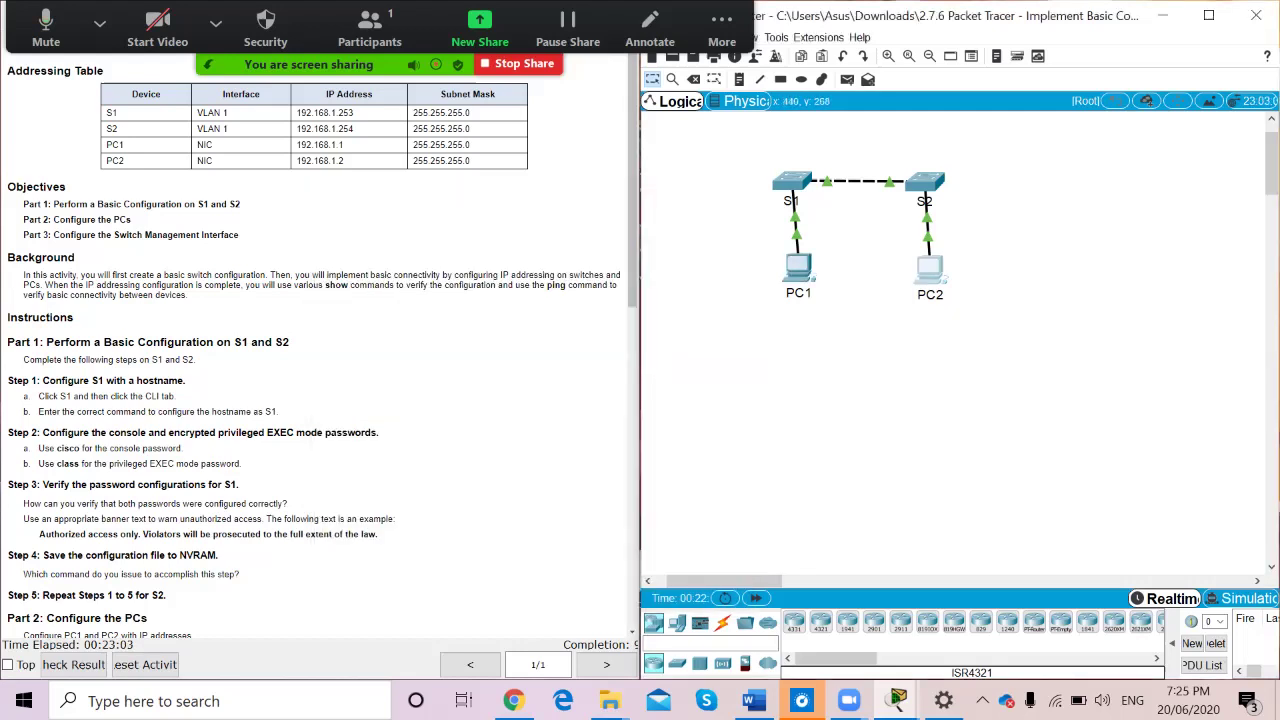
left_click(478, 225)
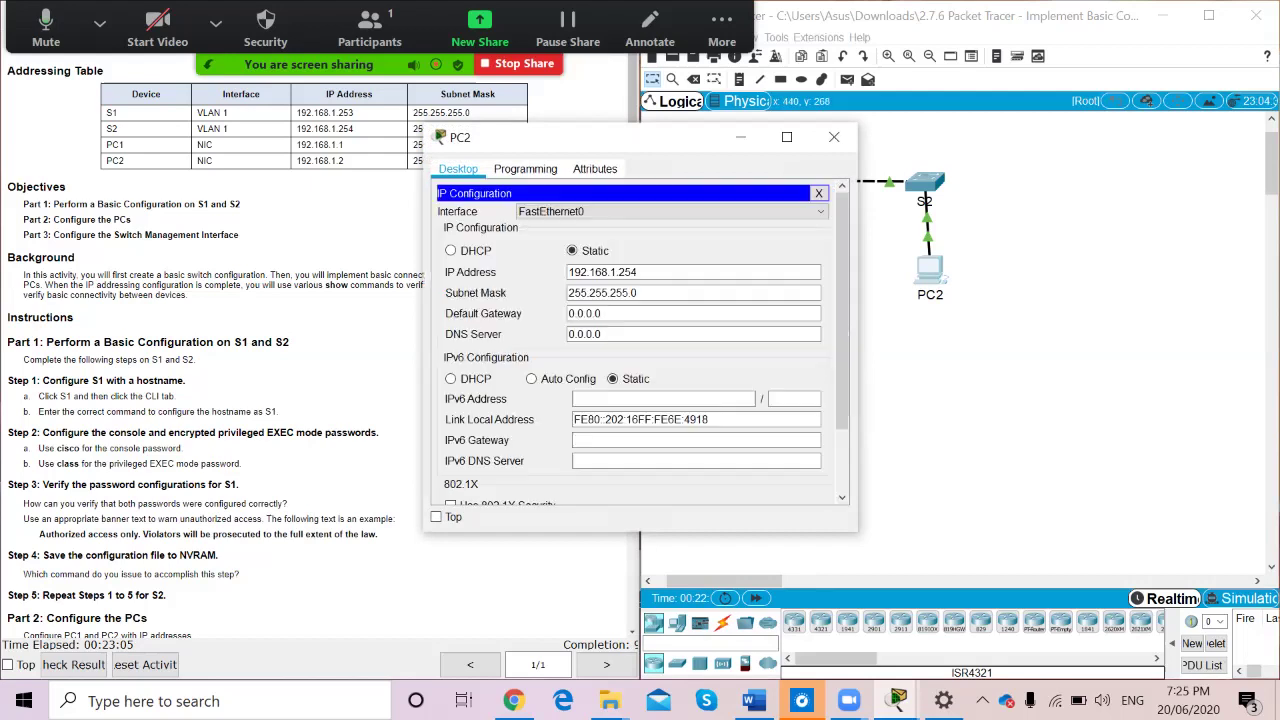
left_click_drag(608, 139, 753, 134)
key("BackSpace")
key("BackSpace")
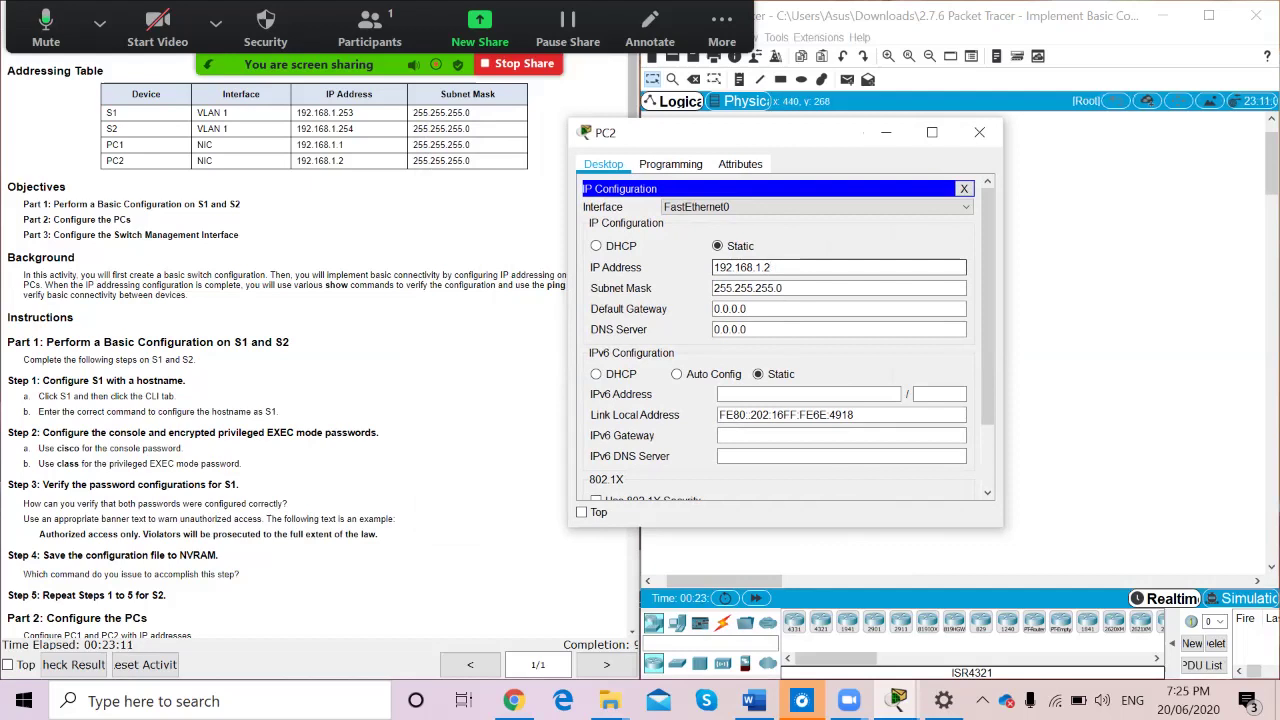
left_click(979, 132)
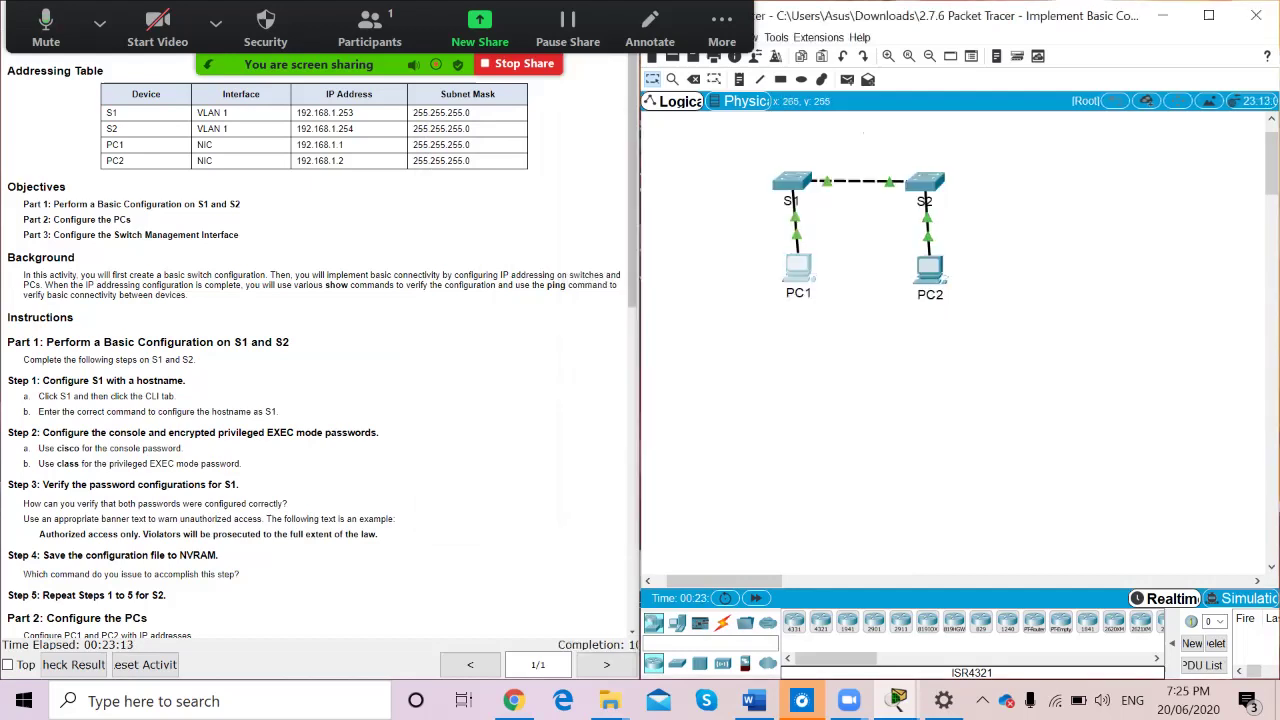
Rerun PC1's ping to 192.168.1.2, now succeeding with 0% loss
left_click(798, 268)
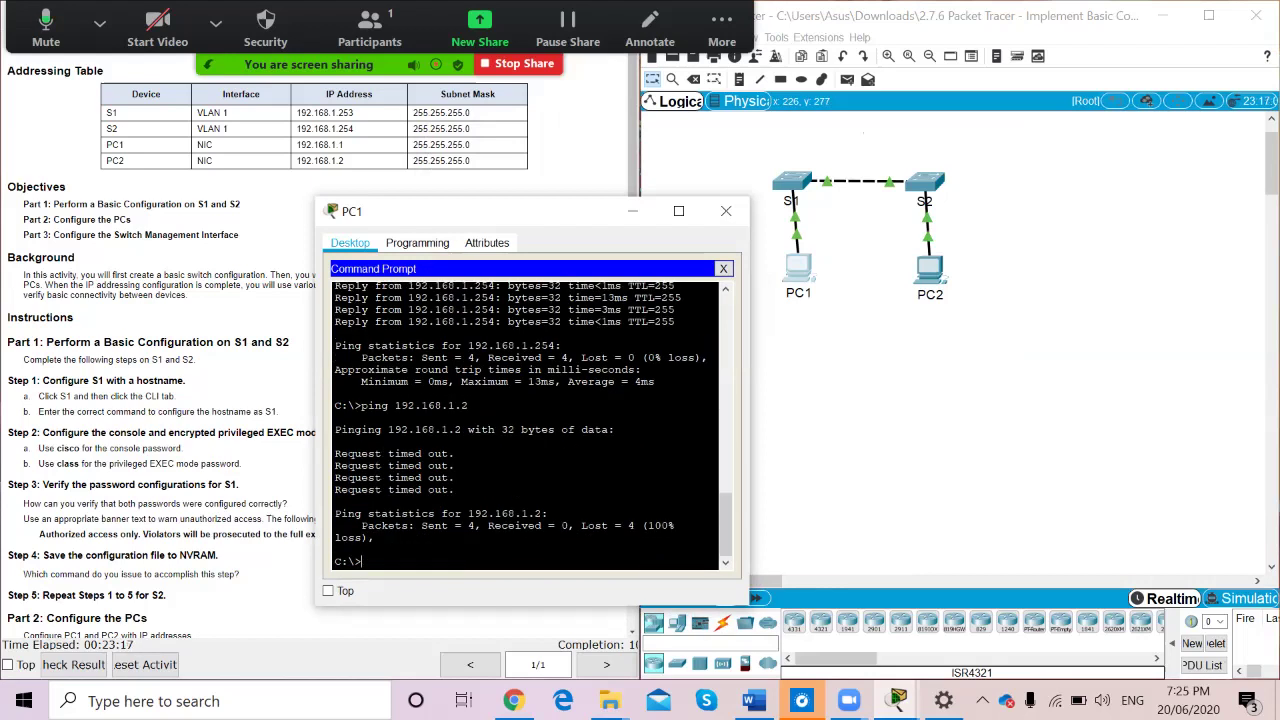
key("Up")
key("Return")
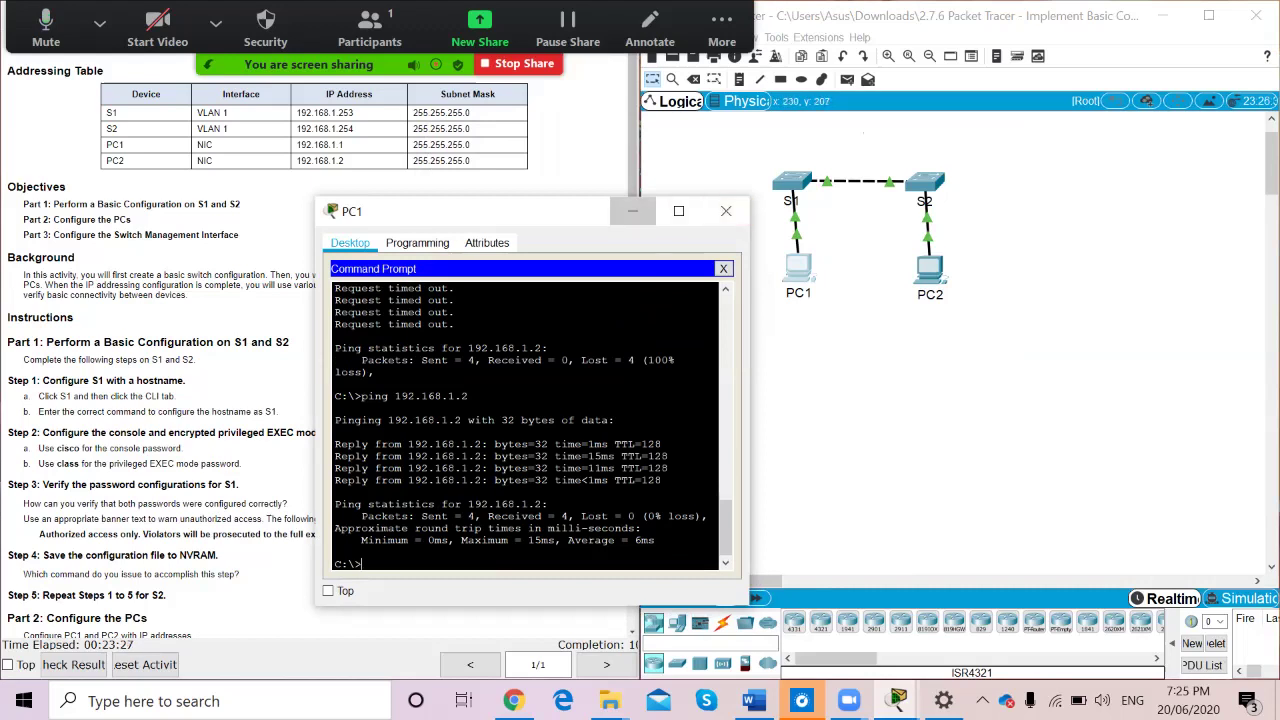
left_click(632, 211)
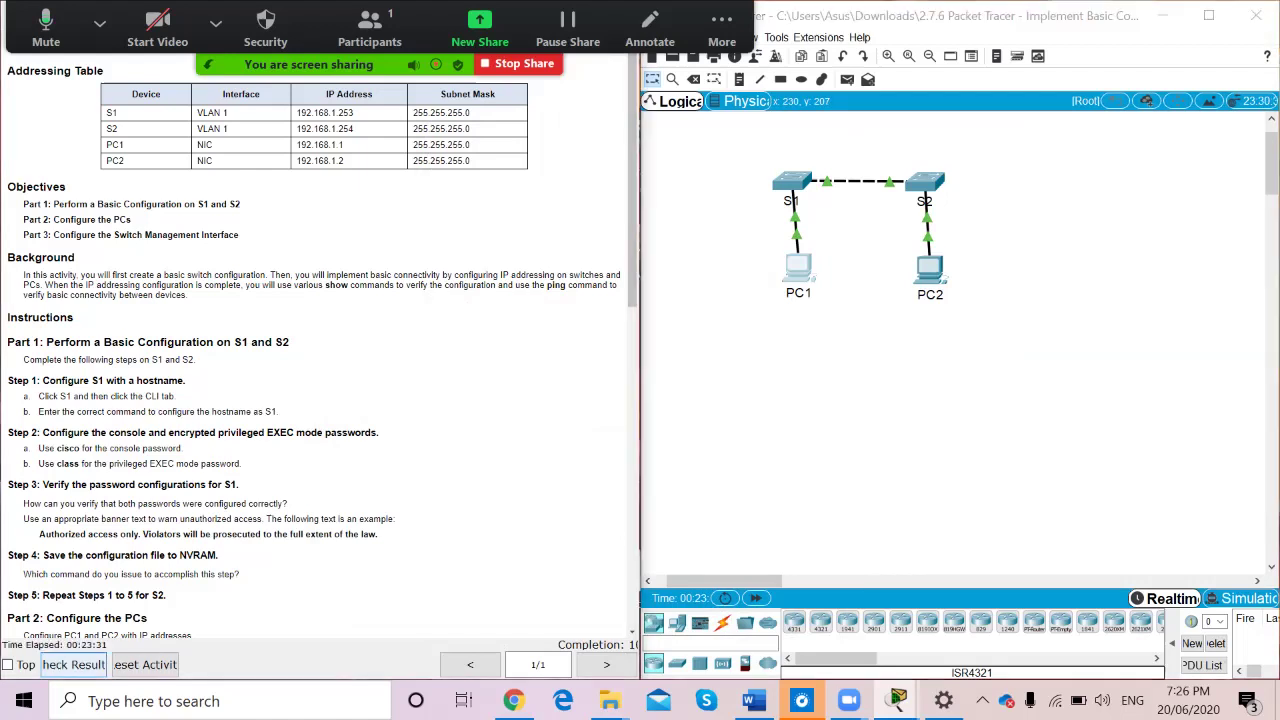
left_click(80, 665)
Show the Assessment Items full screen, confirming 88/88 with all 22 items correct
left_click(796, 115)
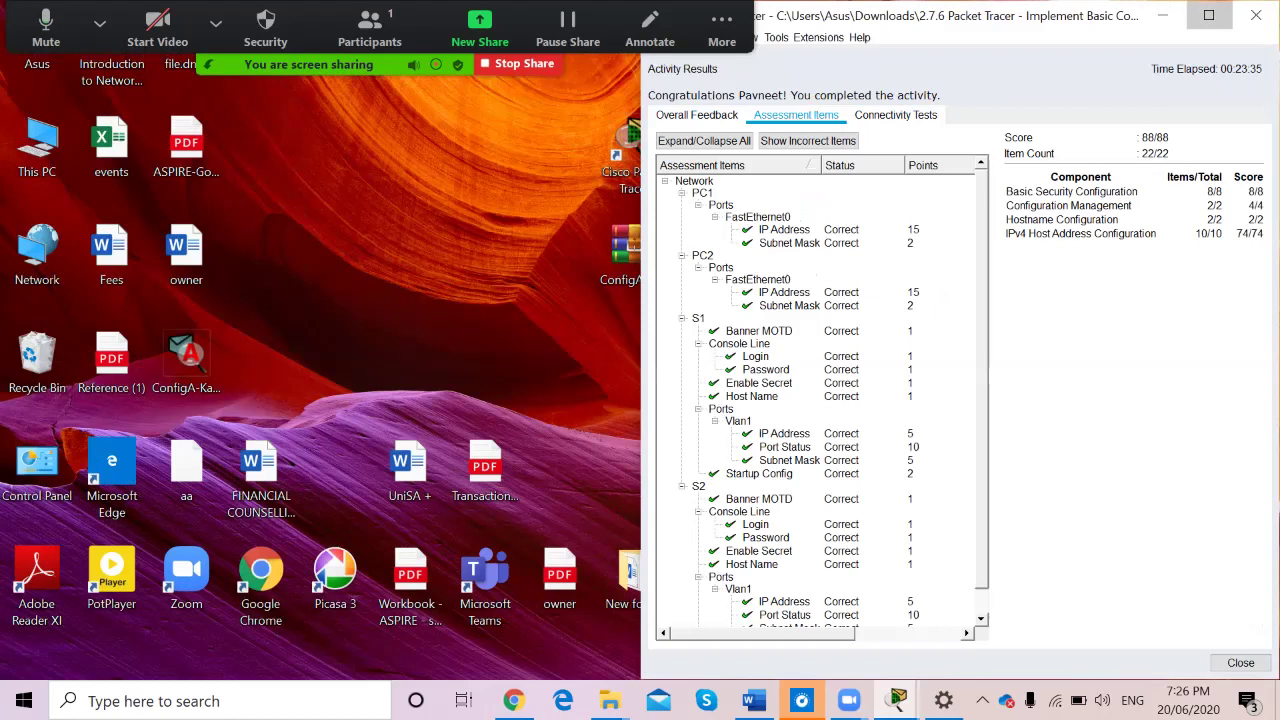
left_click(1209, 15)
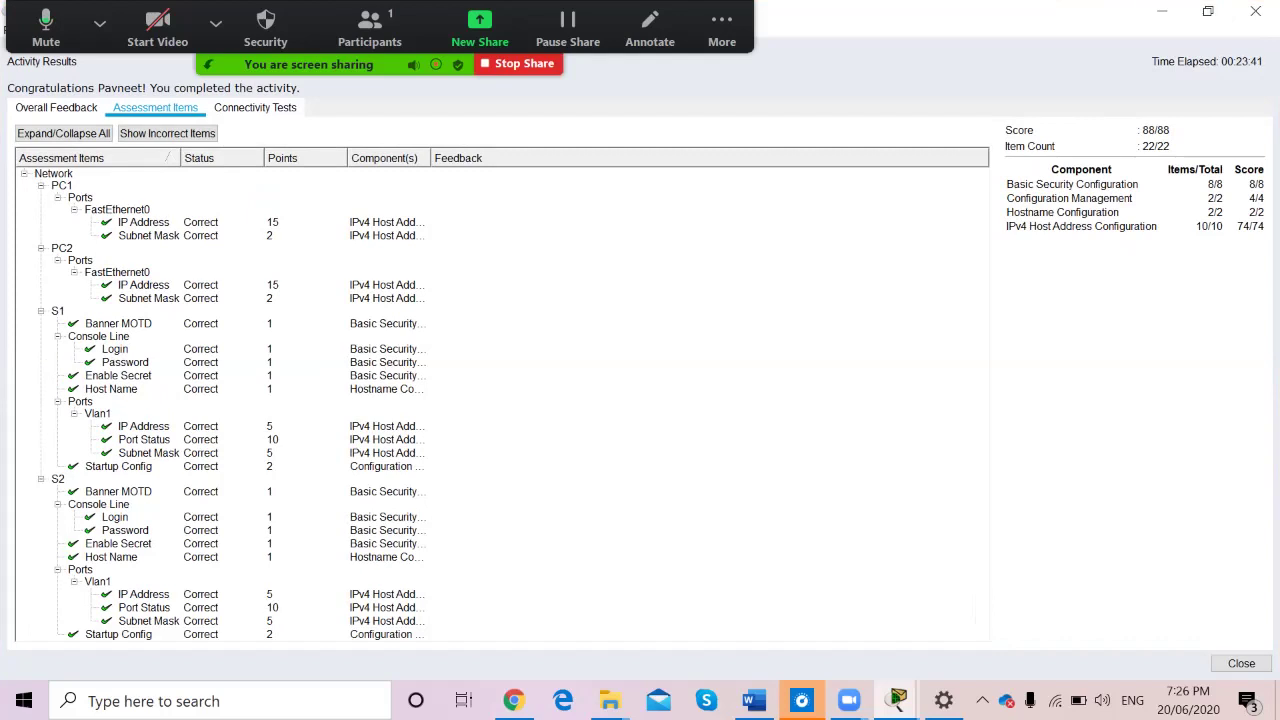
left_click(722, 30)
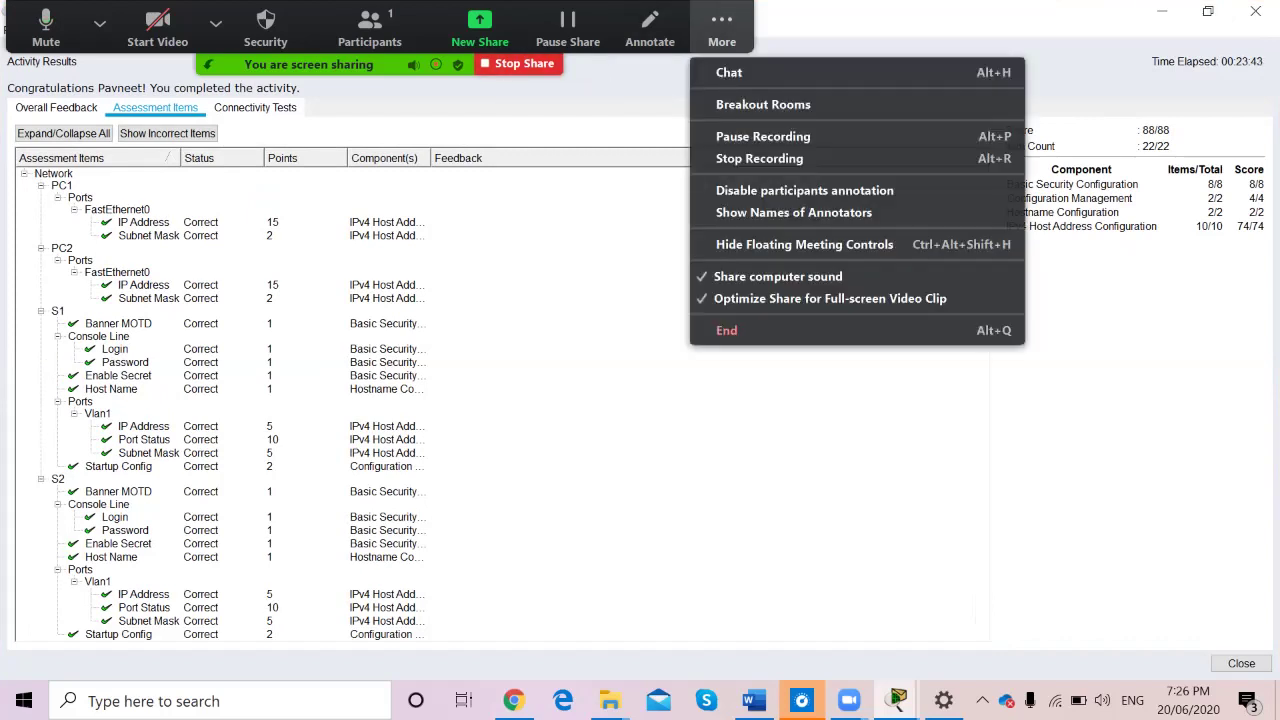